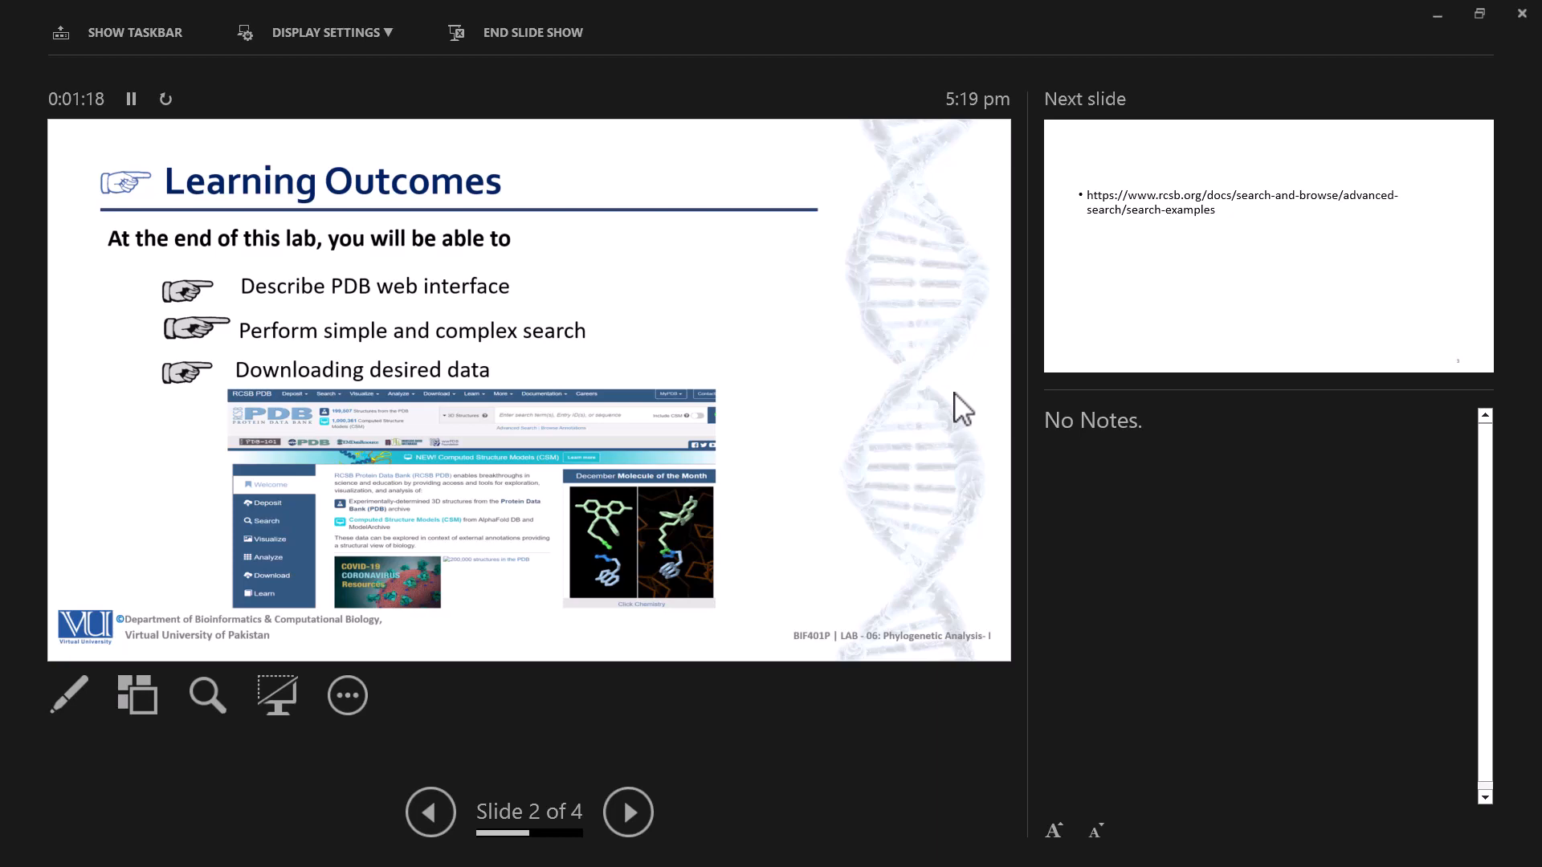
# End the slide show and switch to Chrome with a new blank tab open.
pyautogui.press('Escape')
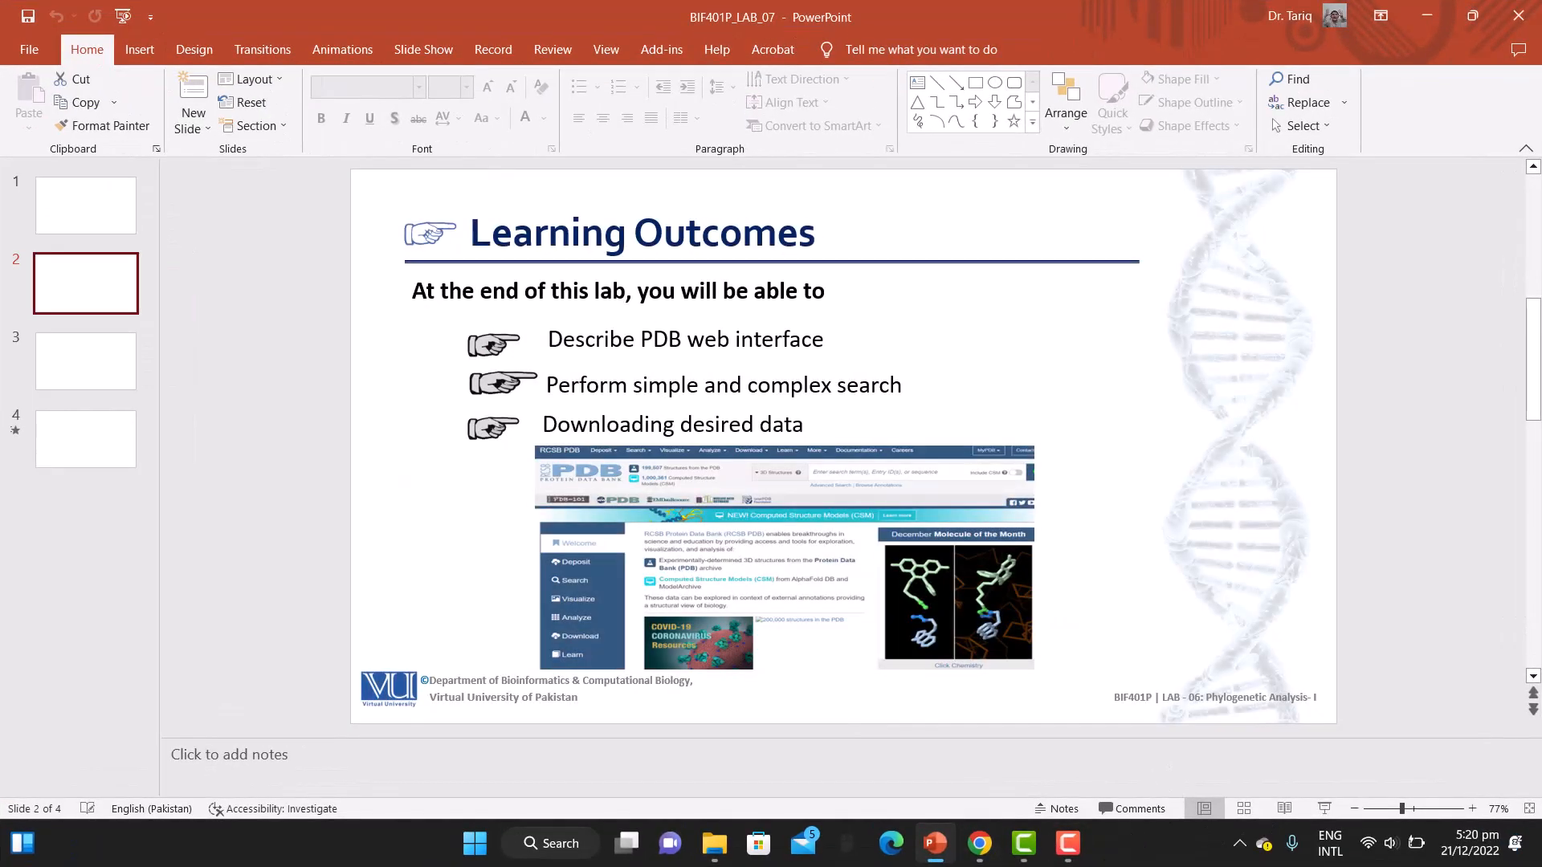
pyautogui.click(978, 844)
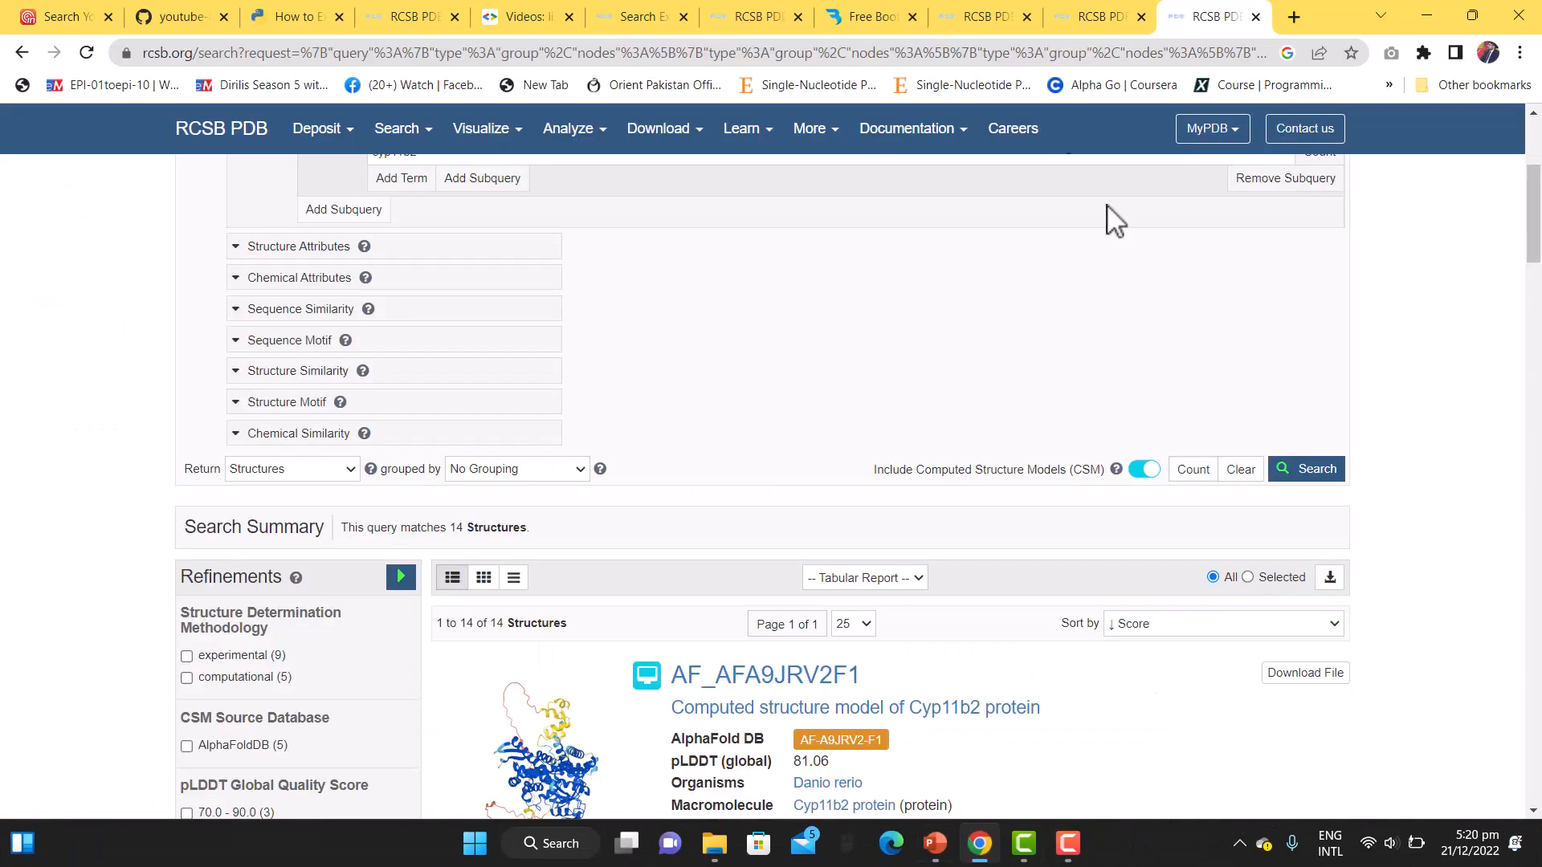
pyautogui.click(1293, 17)
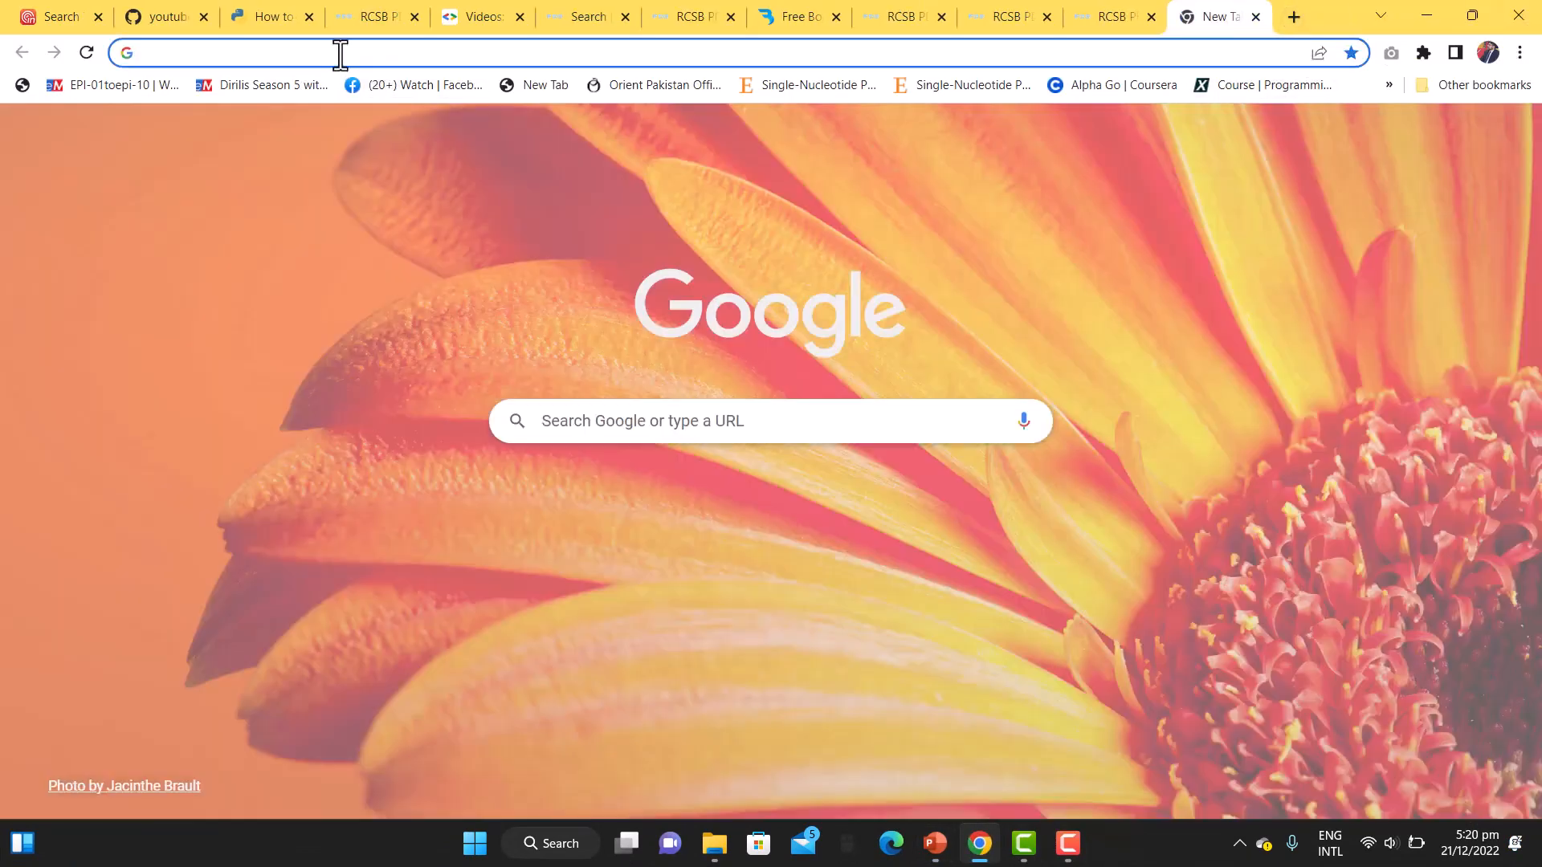
# Search the web for "pdb" and open the RCSB PDB homepage from the results.
pyautogui.click(340, 53)
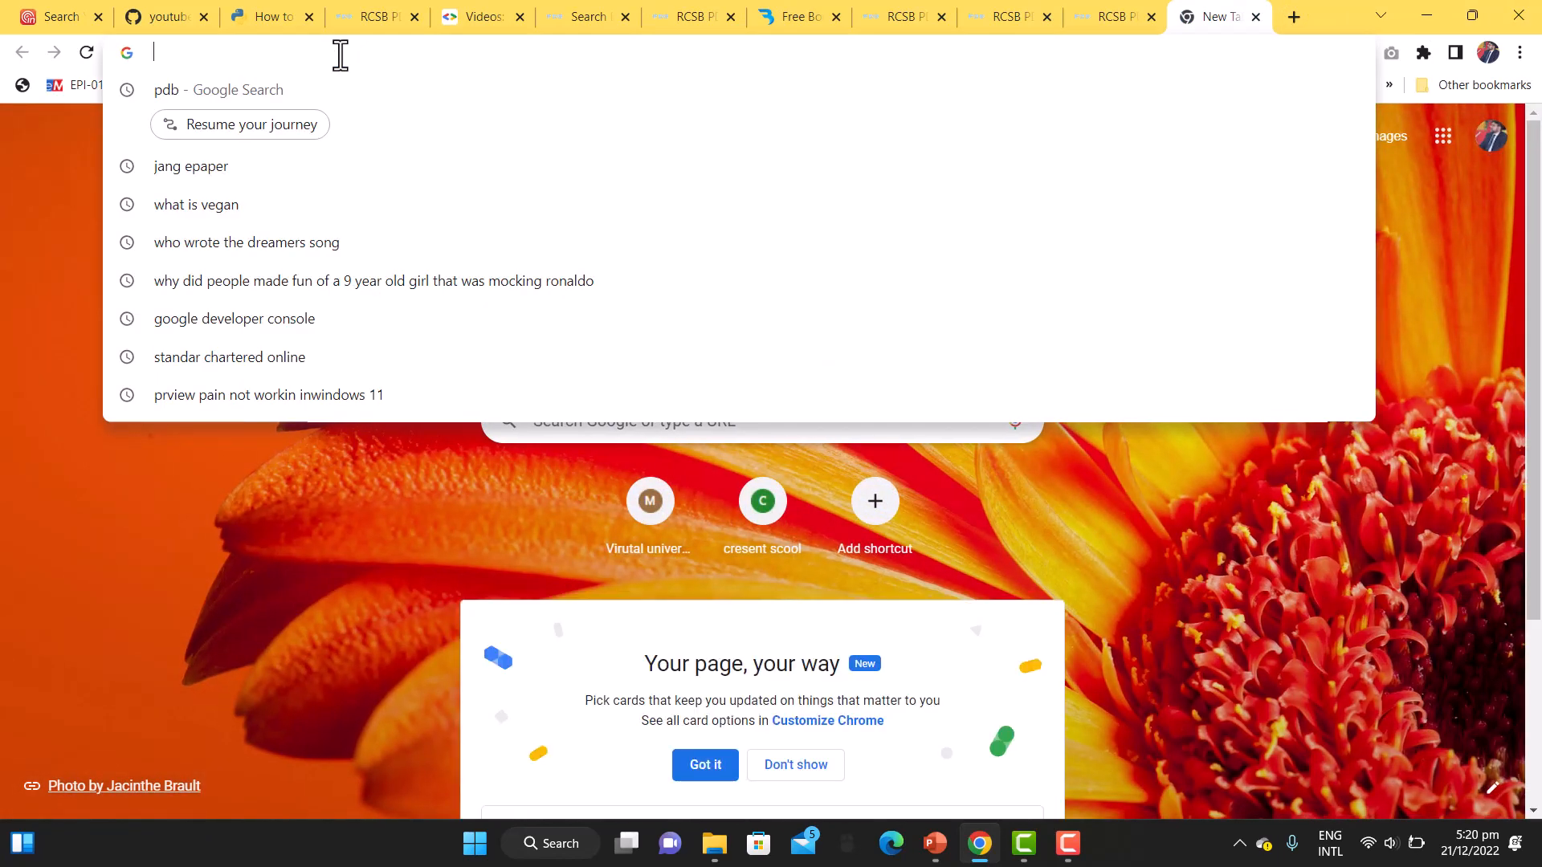
pyautogui.write('pdb')
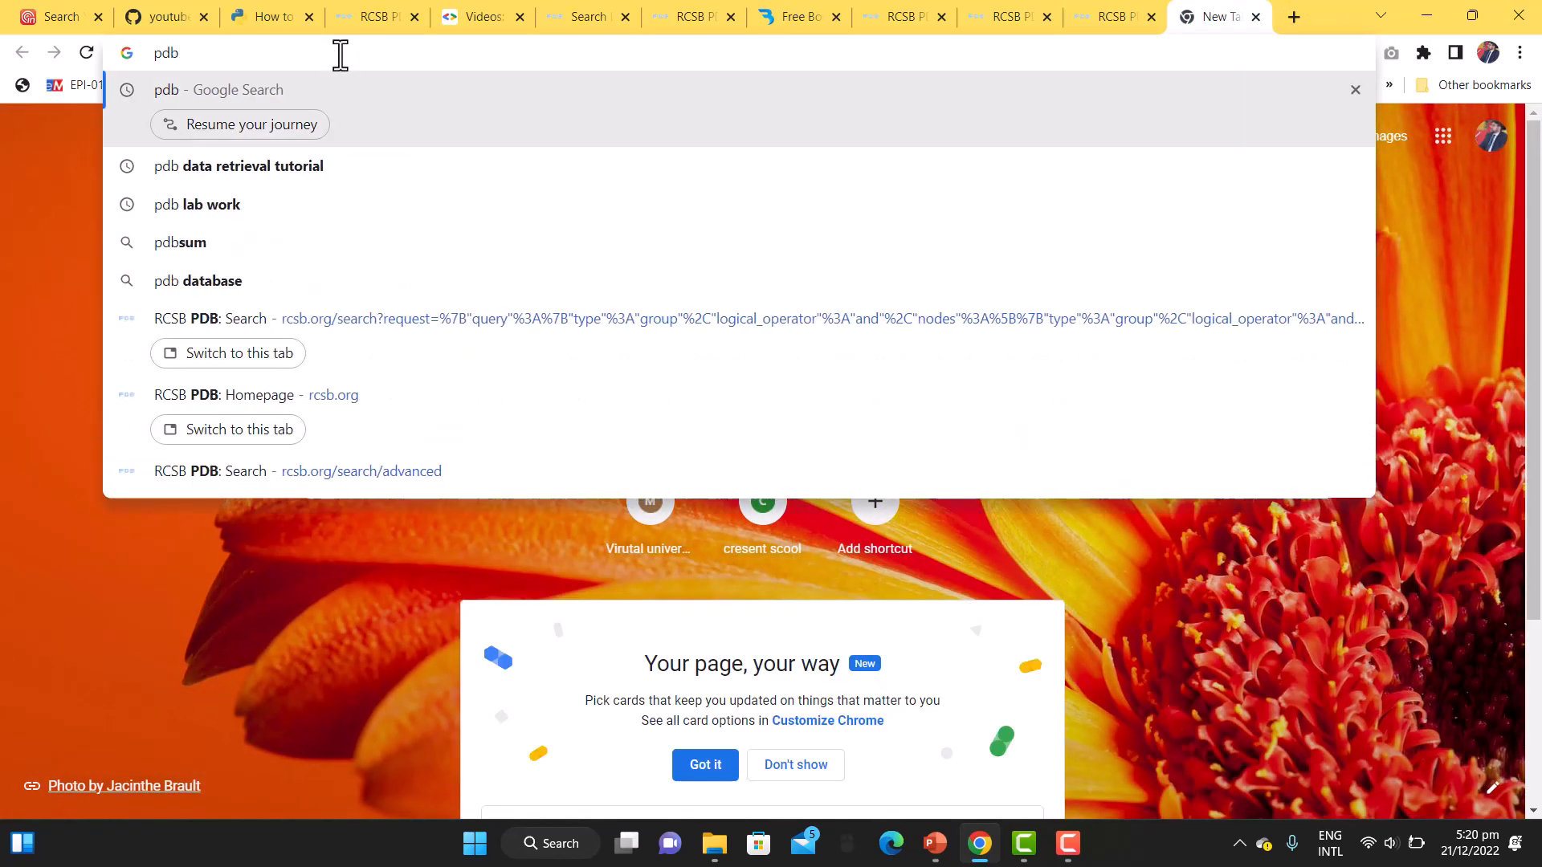
pyautogui.press('Return')
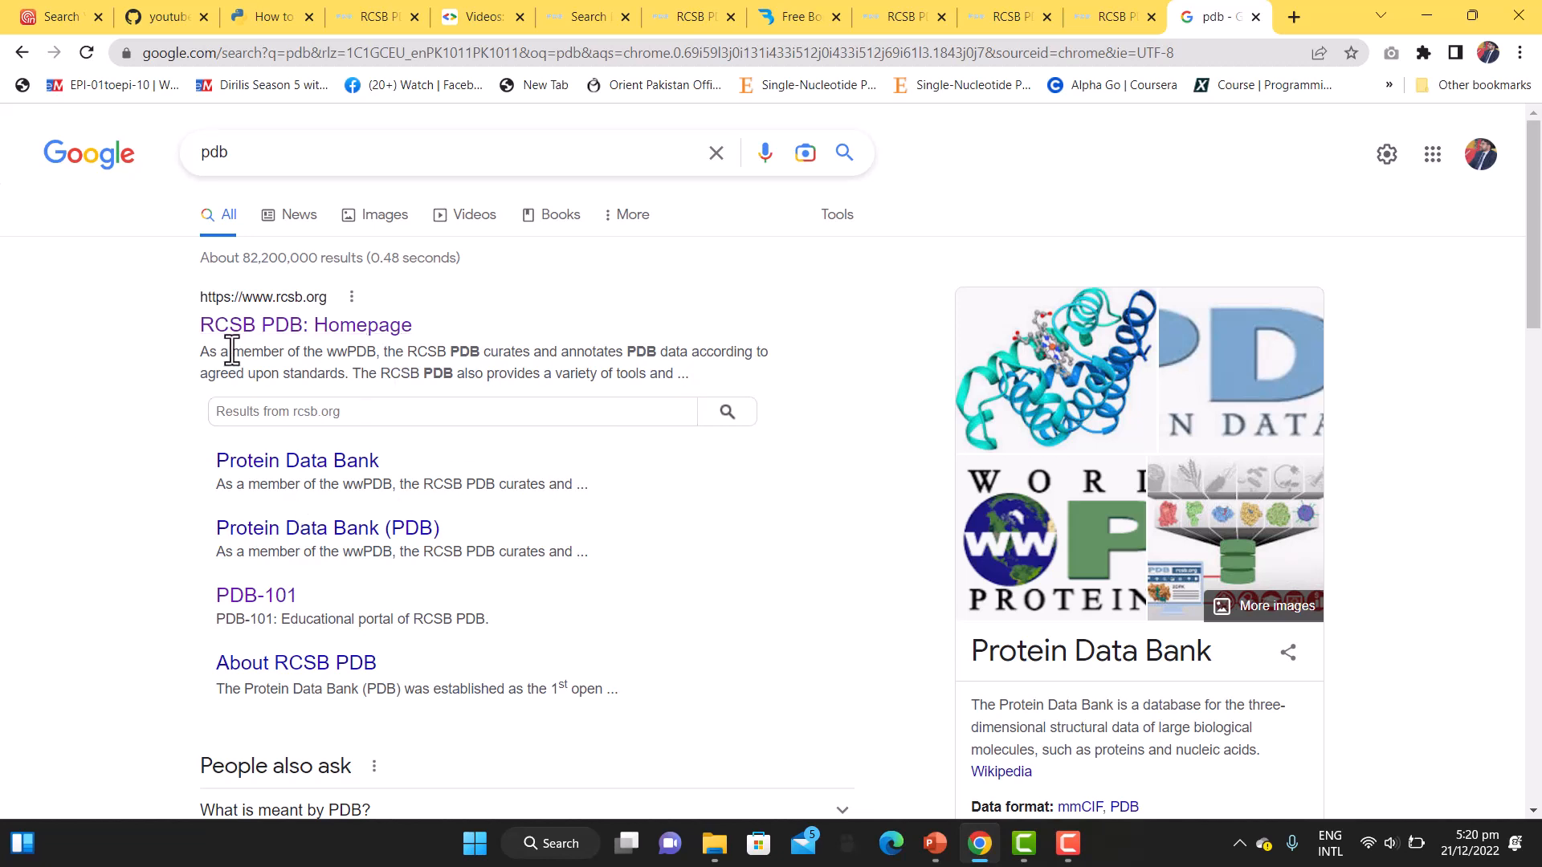
pyautogui.click(277, 334)
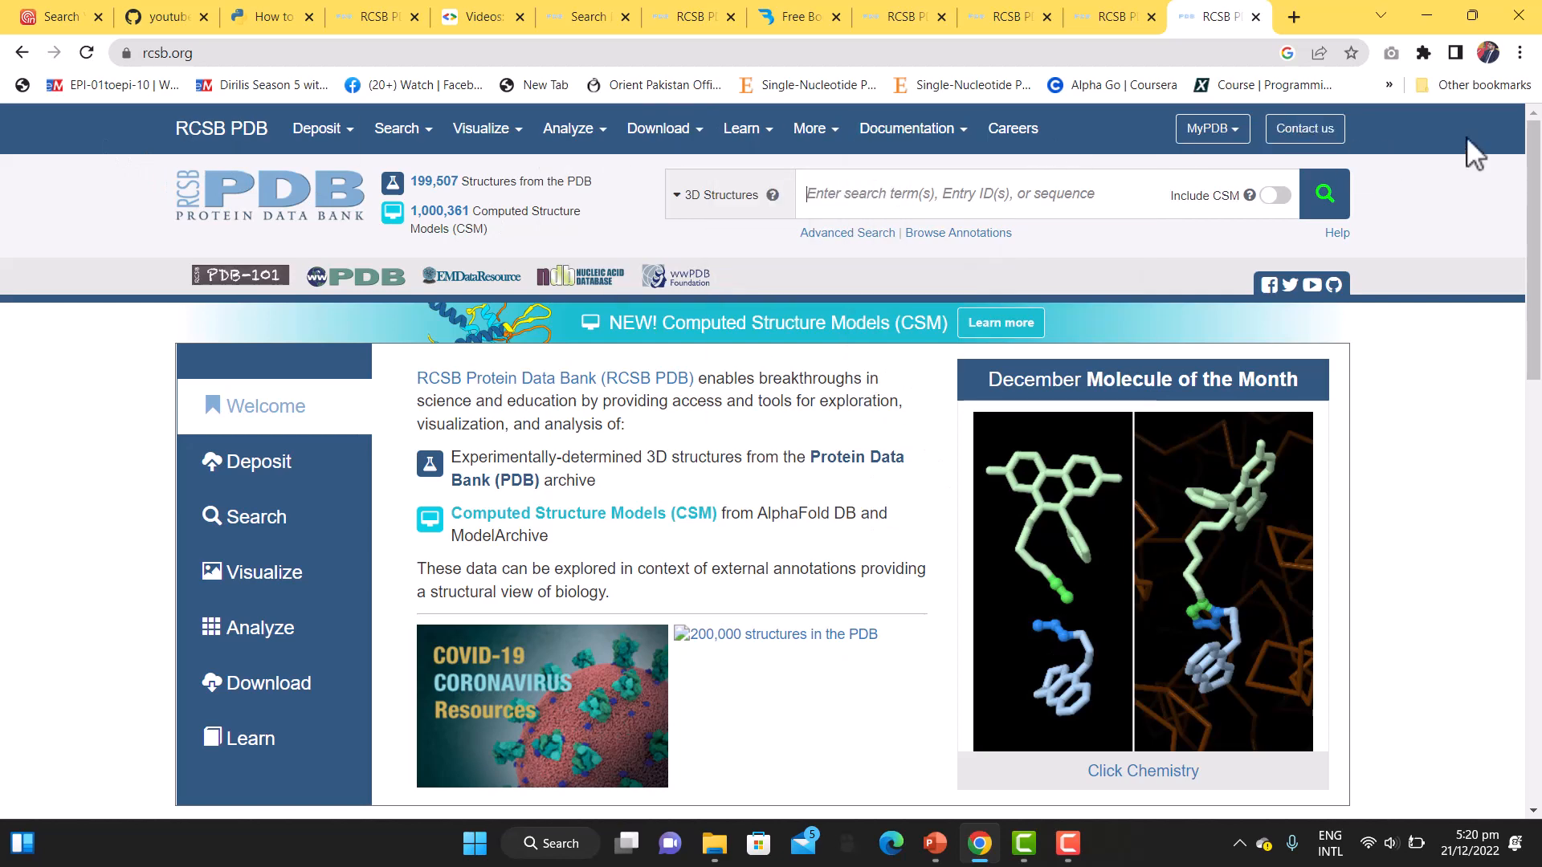
# Look through the site's navigation menus, including Deposit, Search, Visualize and Learn, and the search type options beside the search box.
pyautogui.moveTo(348, 139)
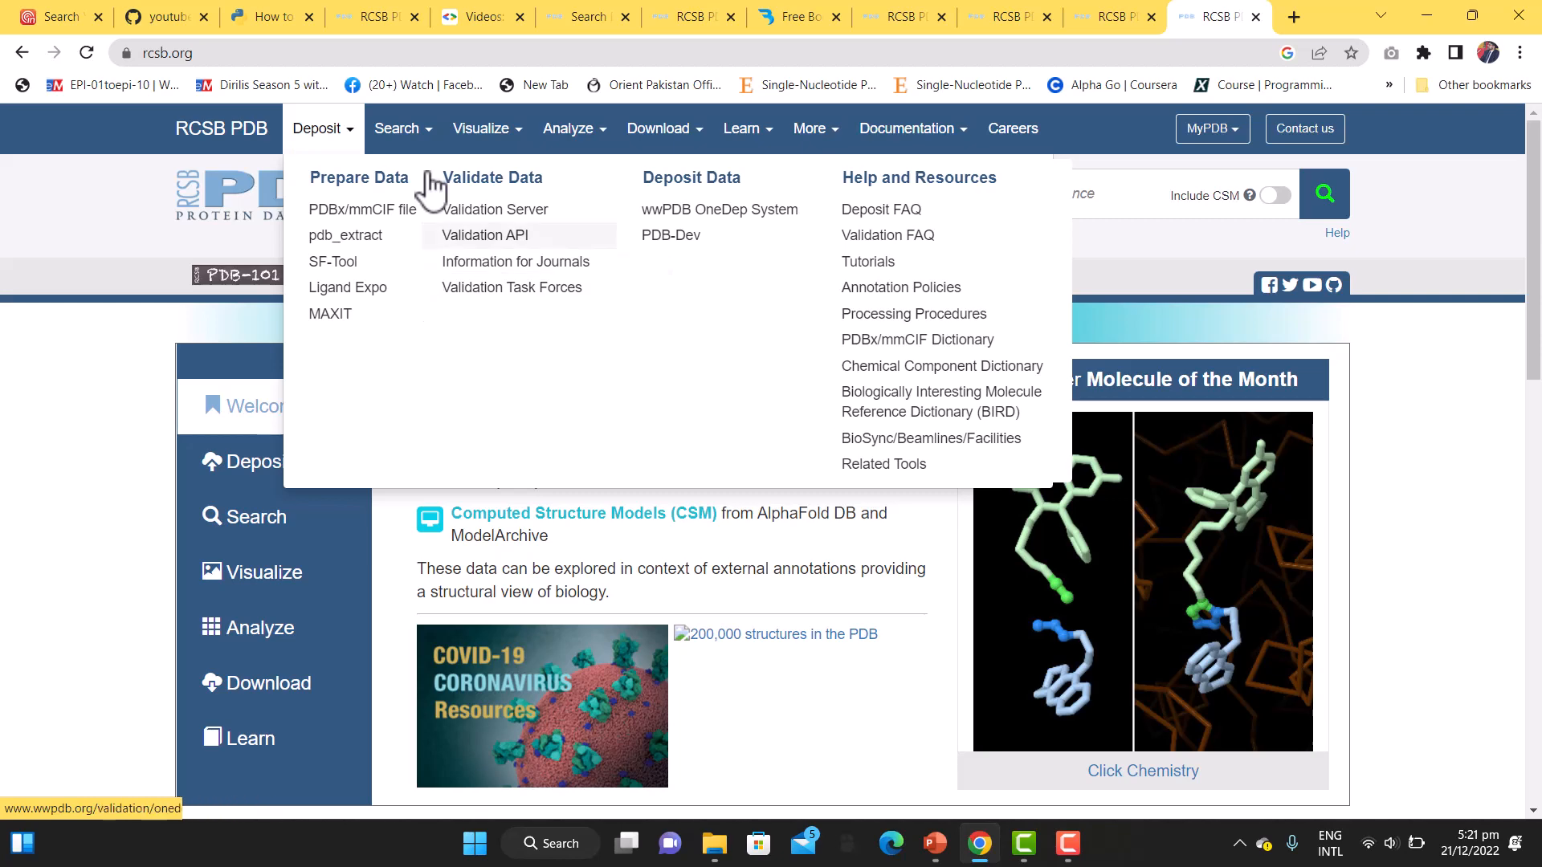
pyautogui.moveTo(402, 152)
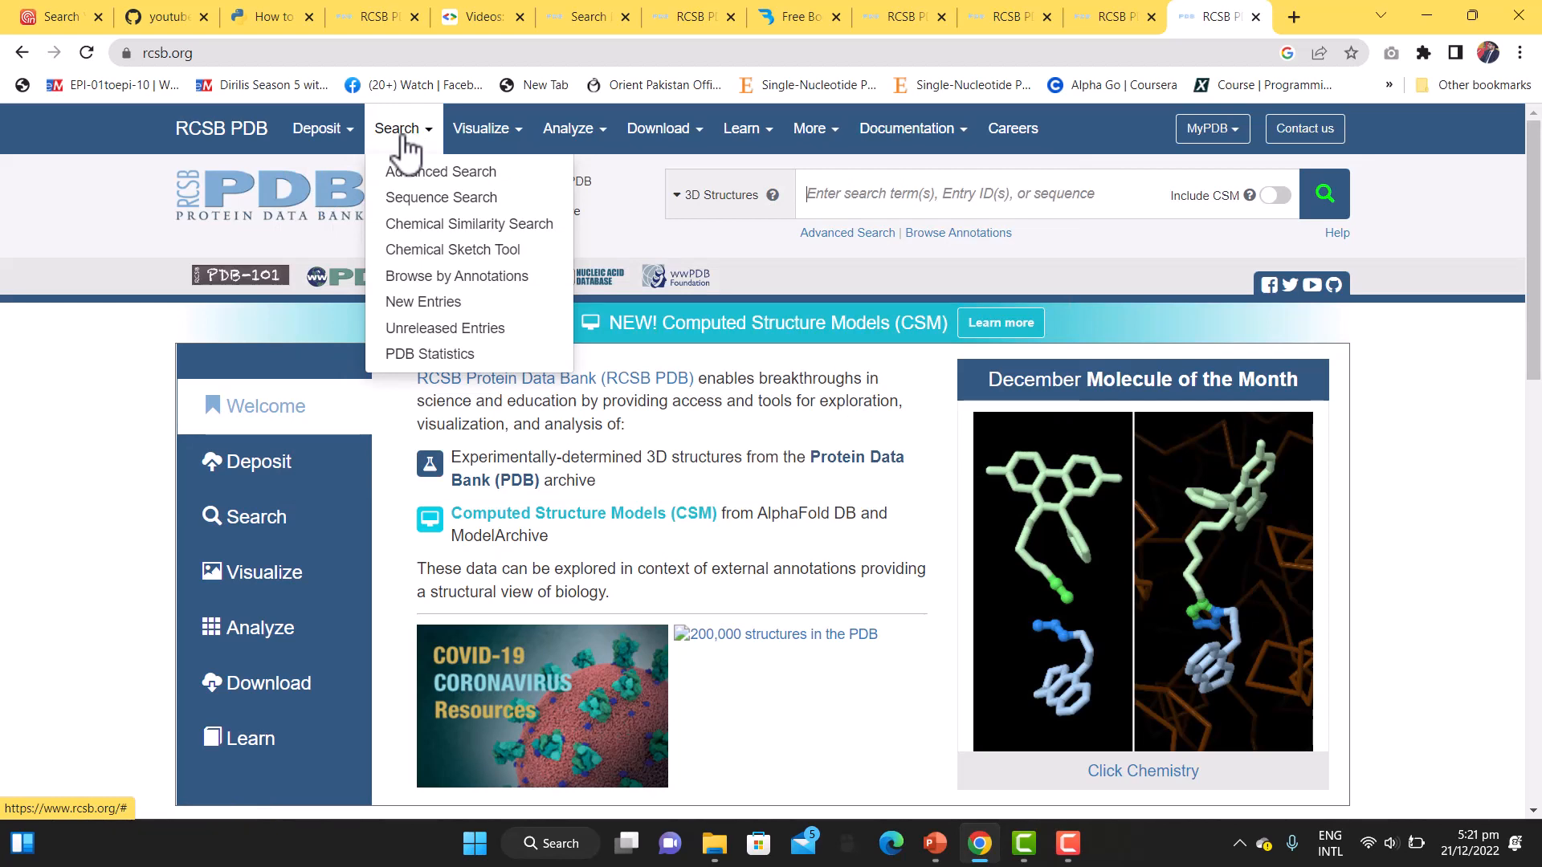
pyautogui.moveTo(482, 153)
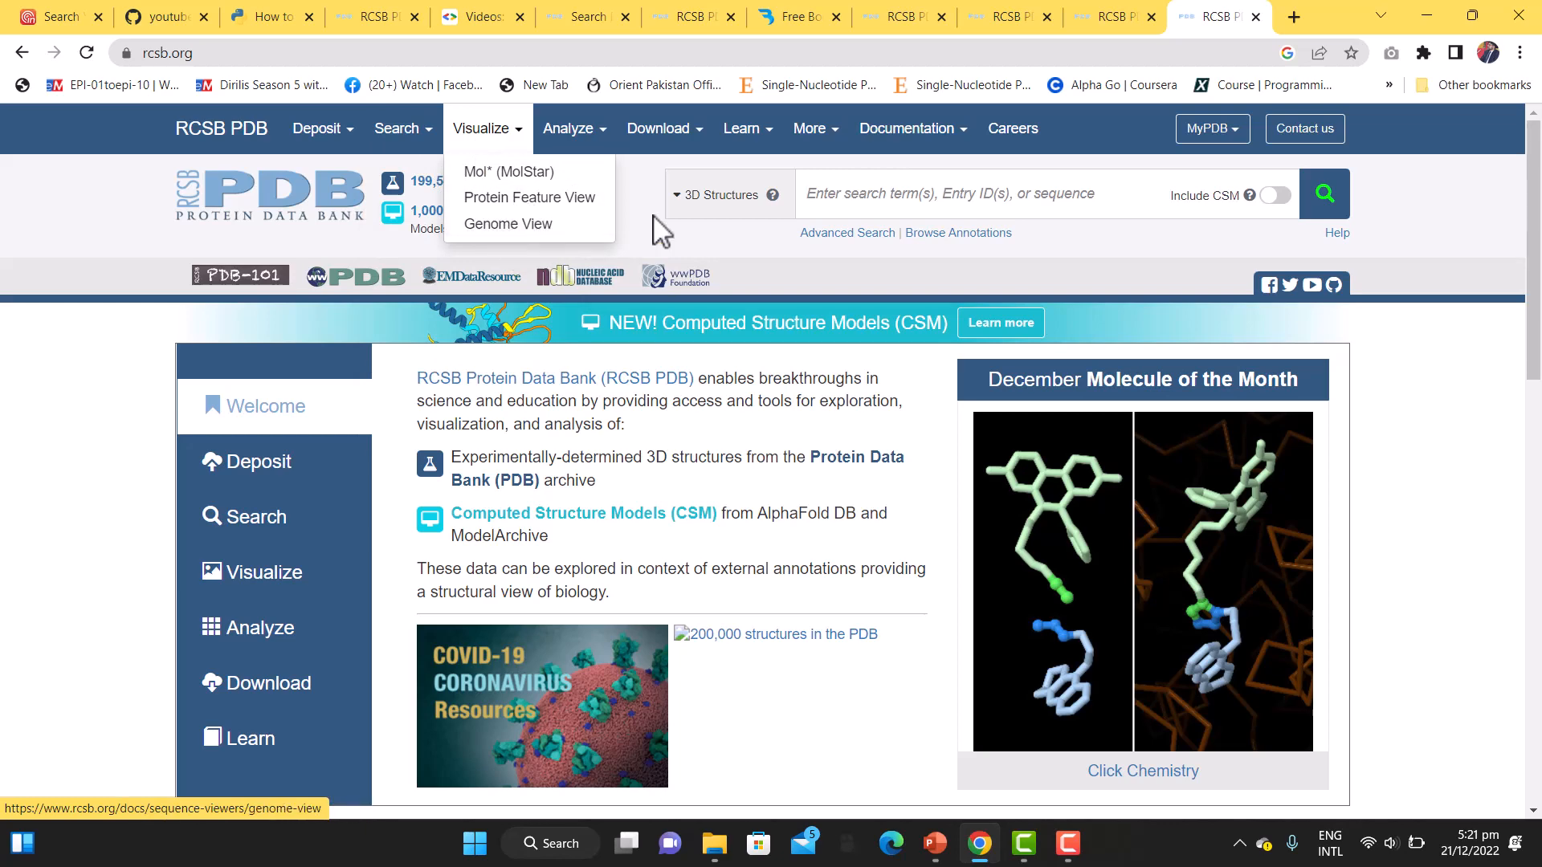
pyautogui.moveTo(568, 153)
pyautogui.moveTo(686, 146)
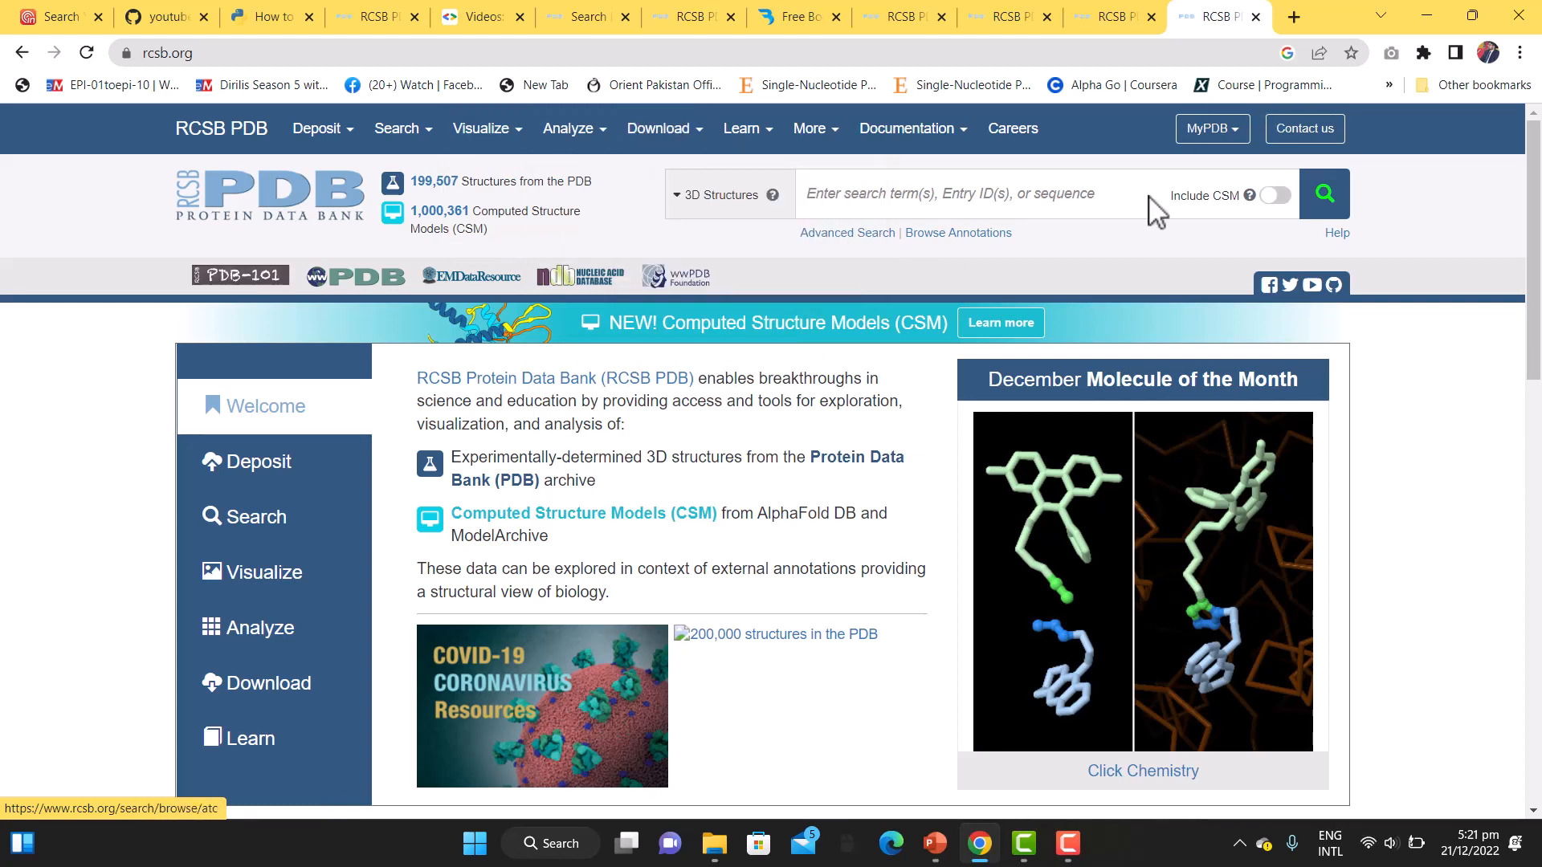
pyautogui.moveTo(905, 153)
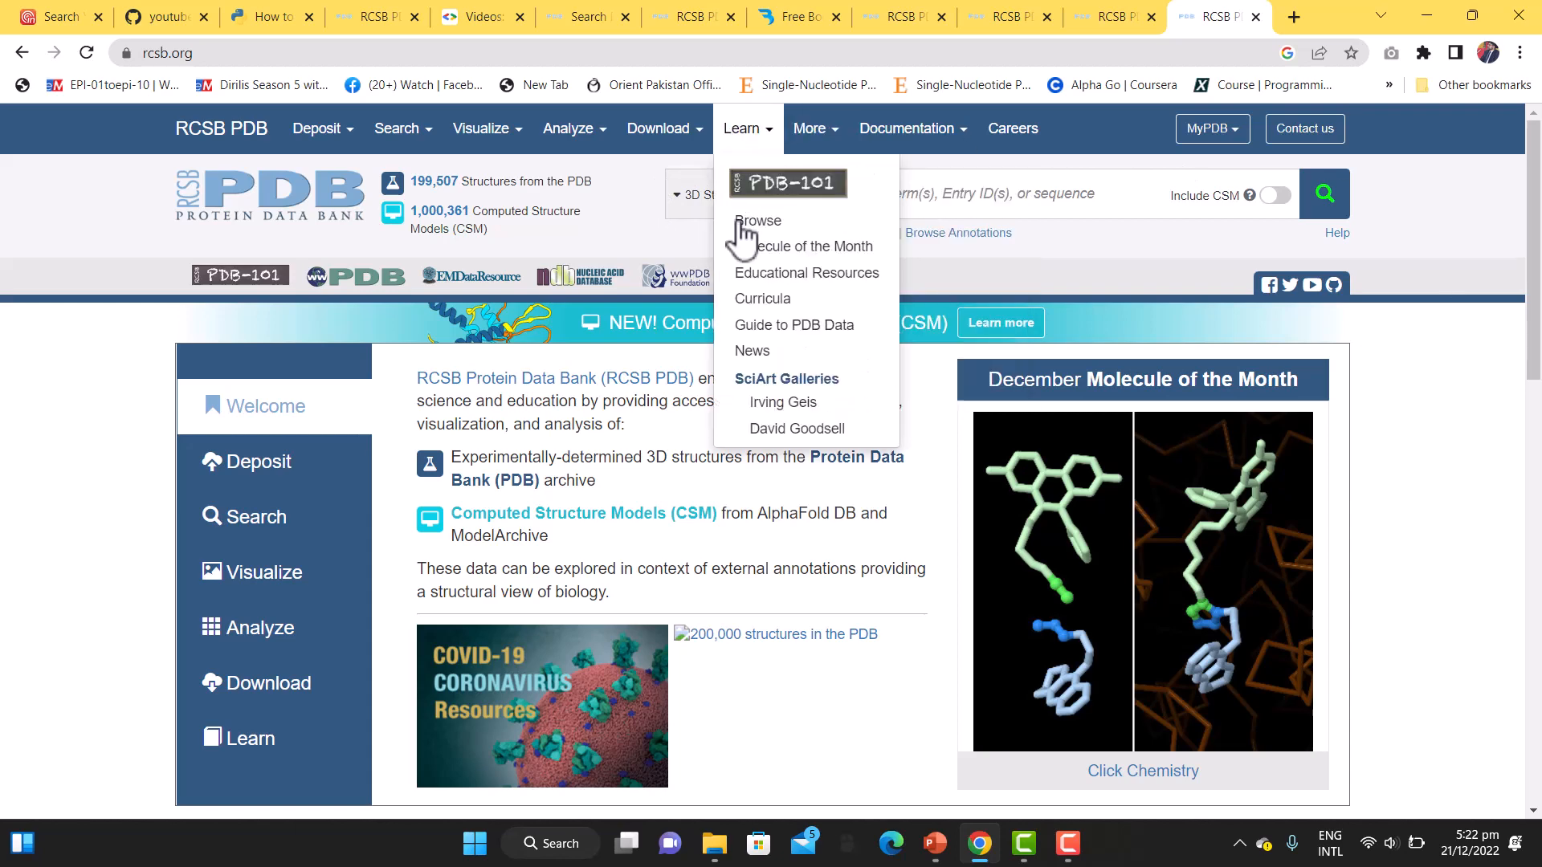
pyautogui.moveTo(660, 169)
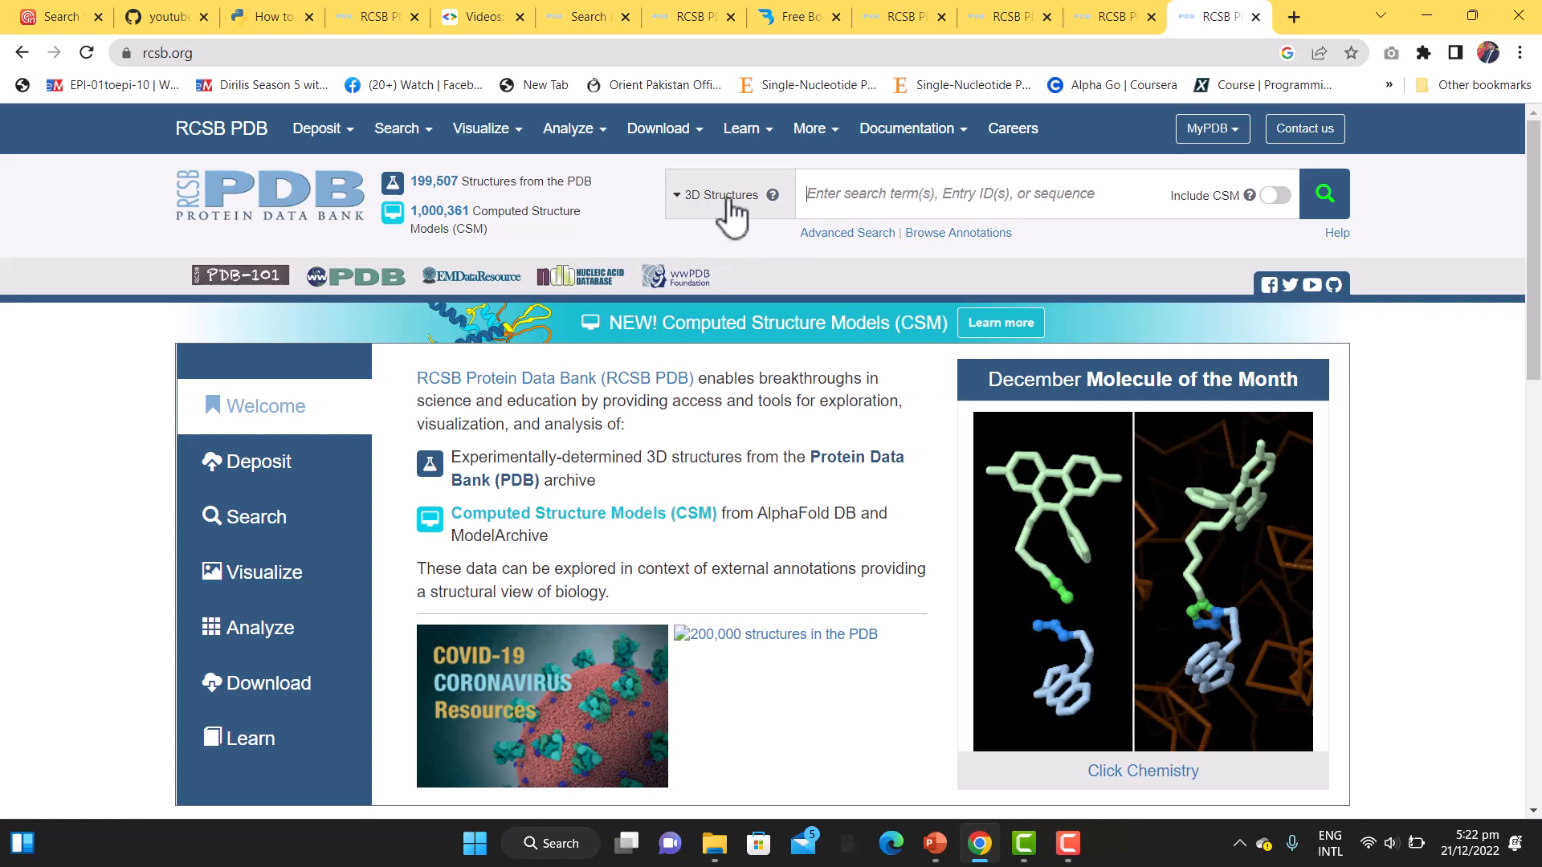
pyautogui.click(679, 198)
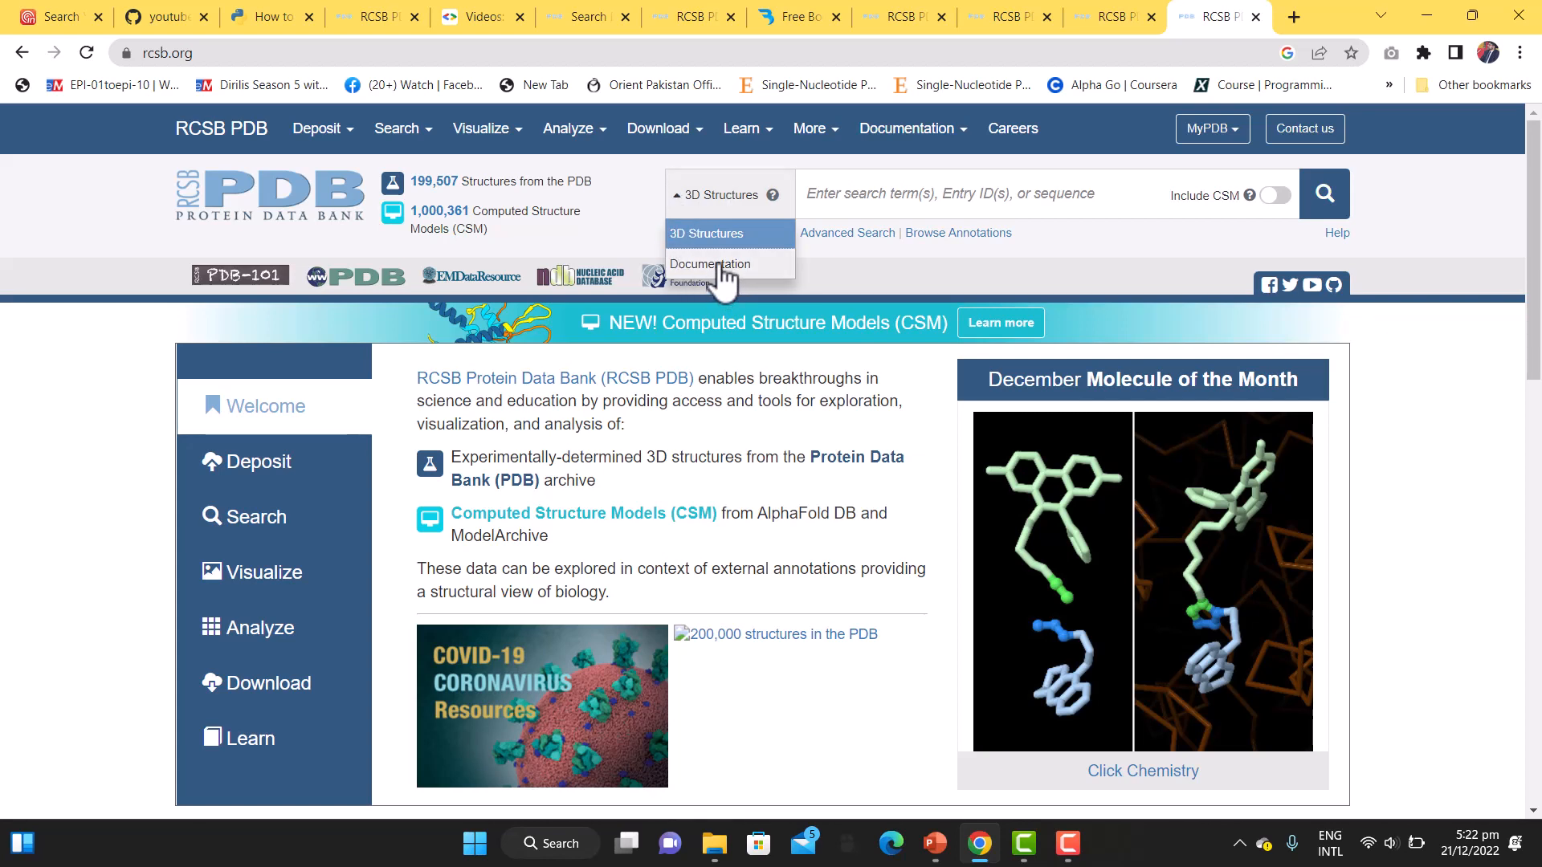
# Search the 3D structures for "cyp11b2" with computed structure models (CSM) left out.
pyautogui.click(864, 195)
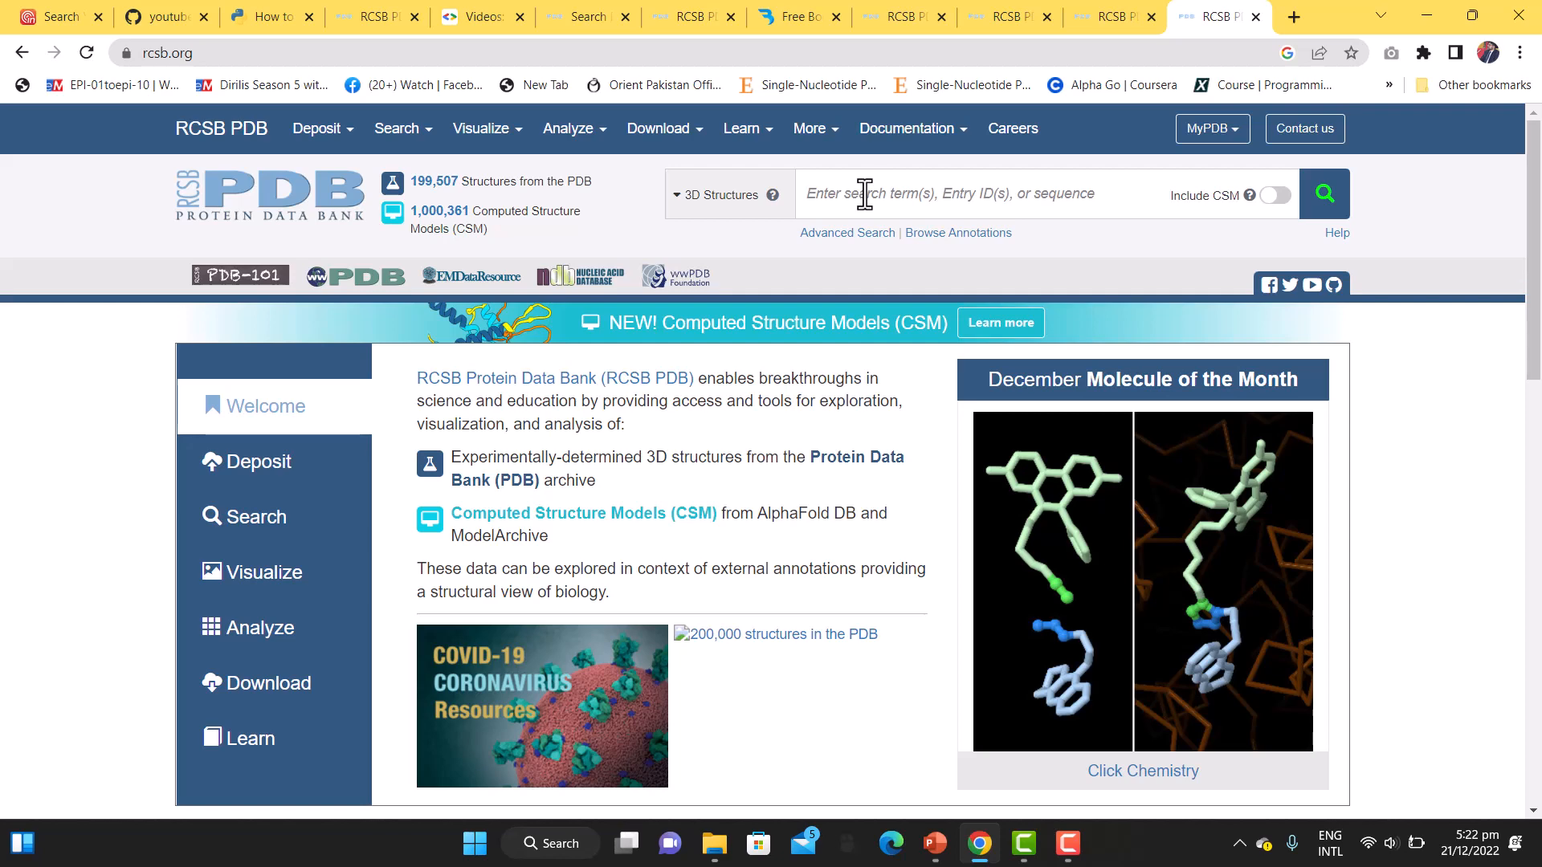
pyautogui.write('cy')
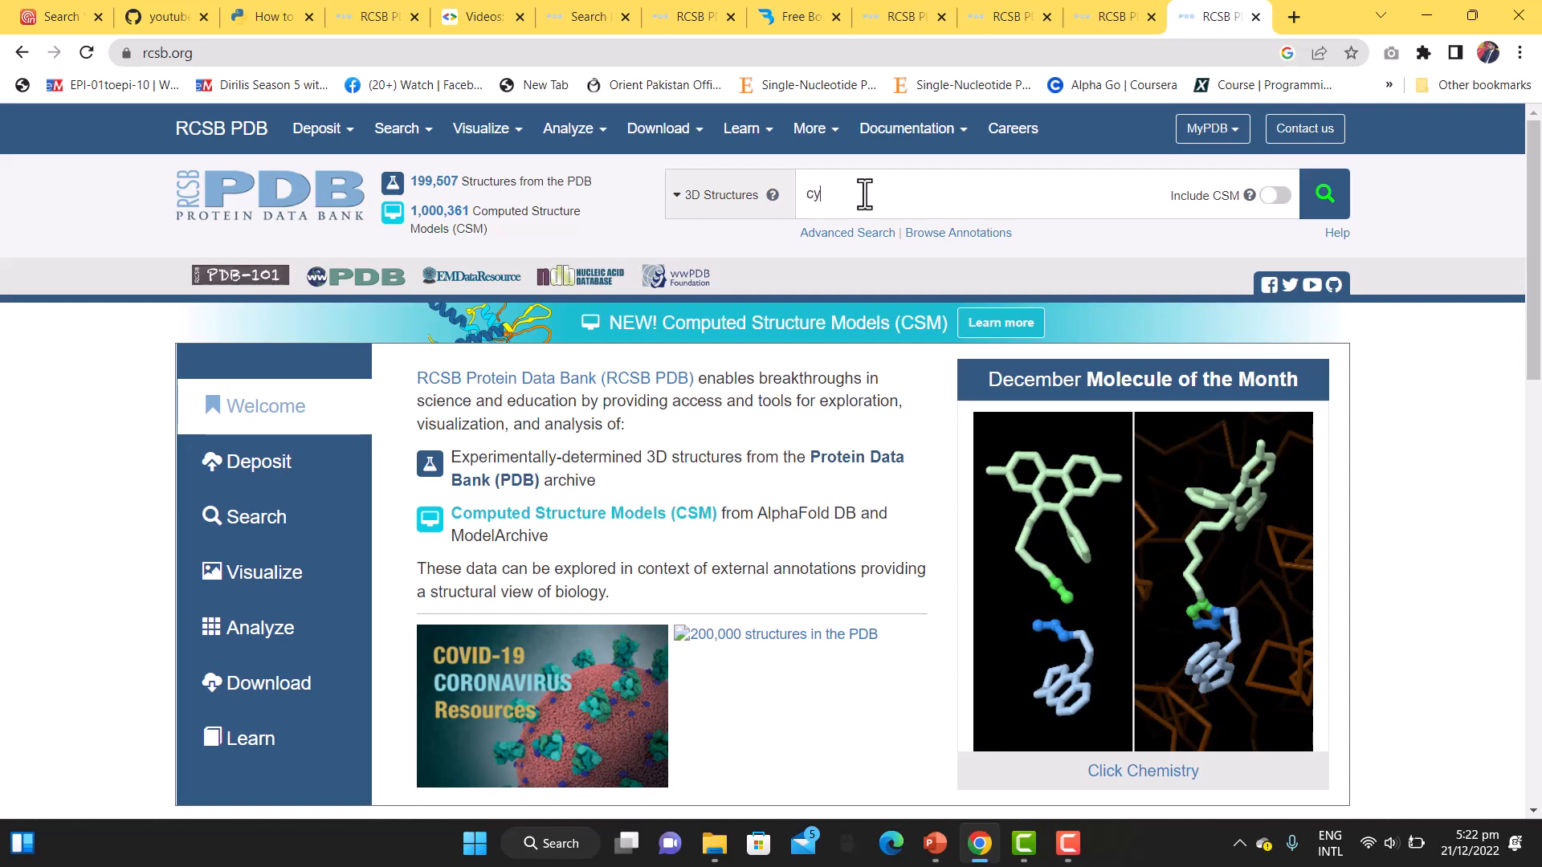
pyautogui.write('p11b2')
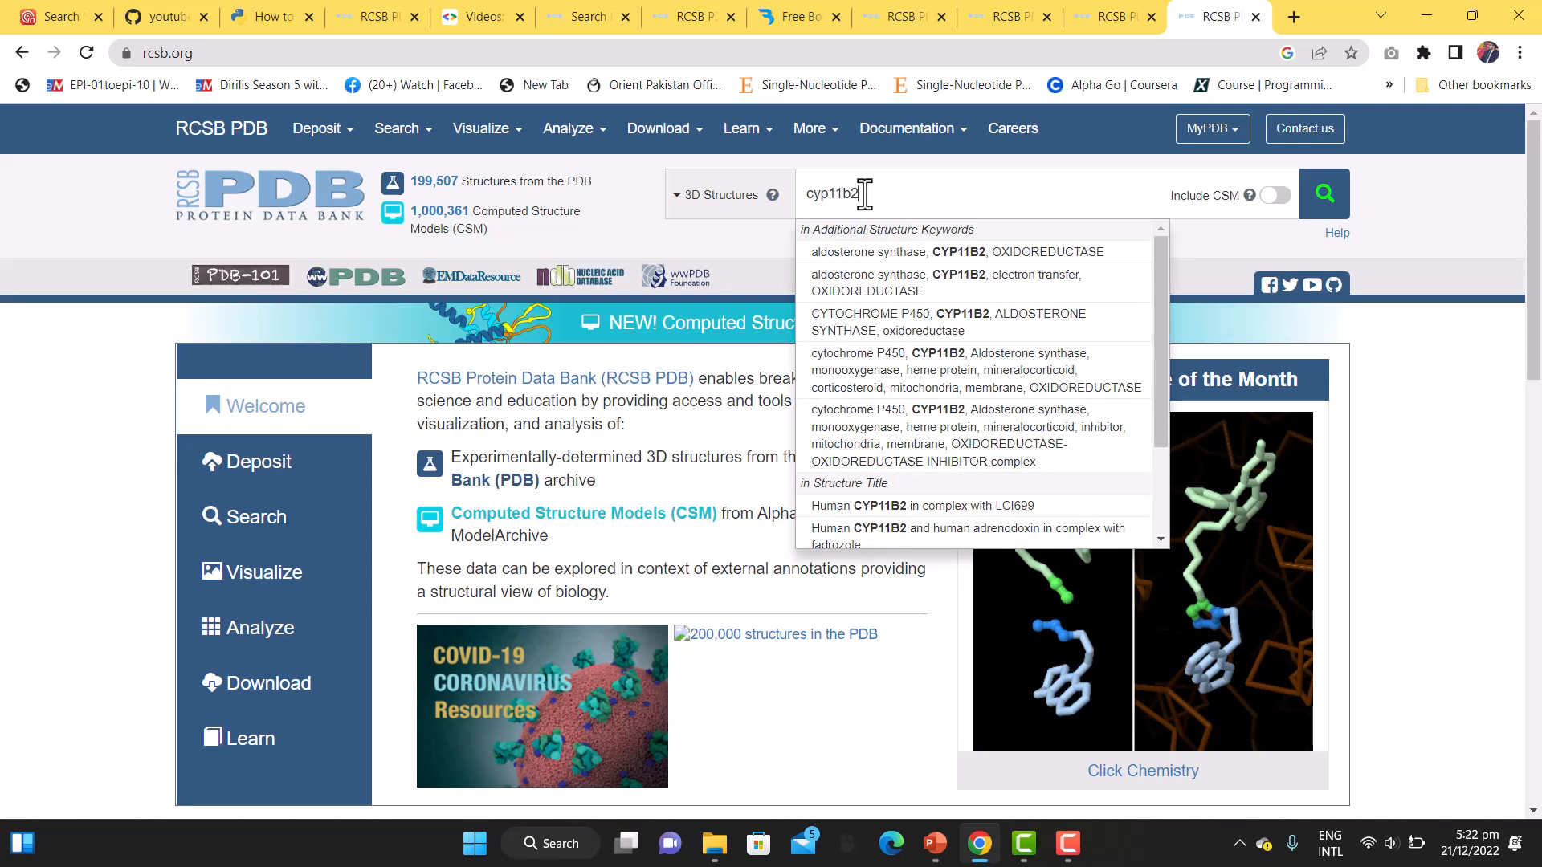
pyautogui.click(1435, 236)
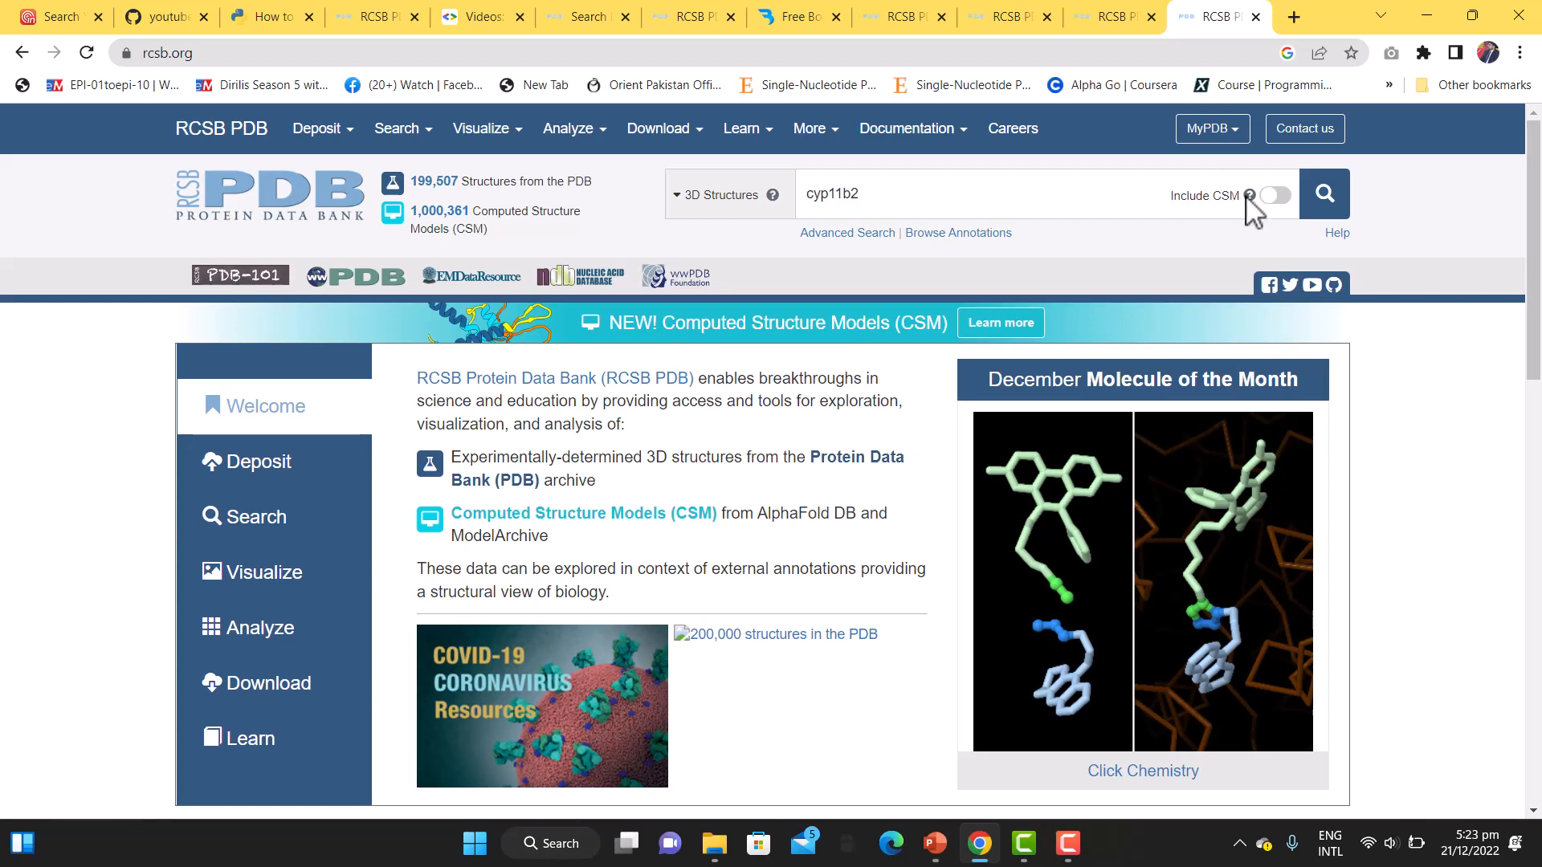
pyautogui.moveTo(1250, 196)
pyautogui.click(1283, 197)
pyautogui.click(1283, 199)
pyautogui.click(1324, 194)
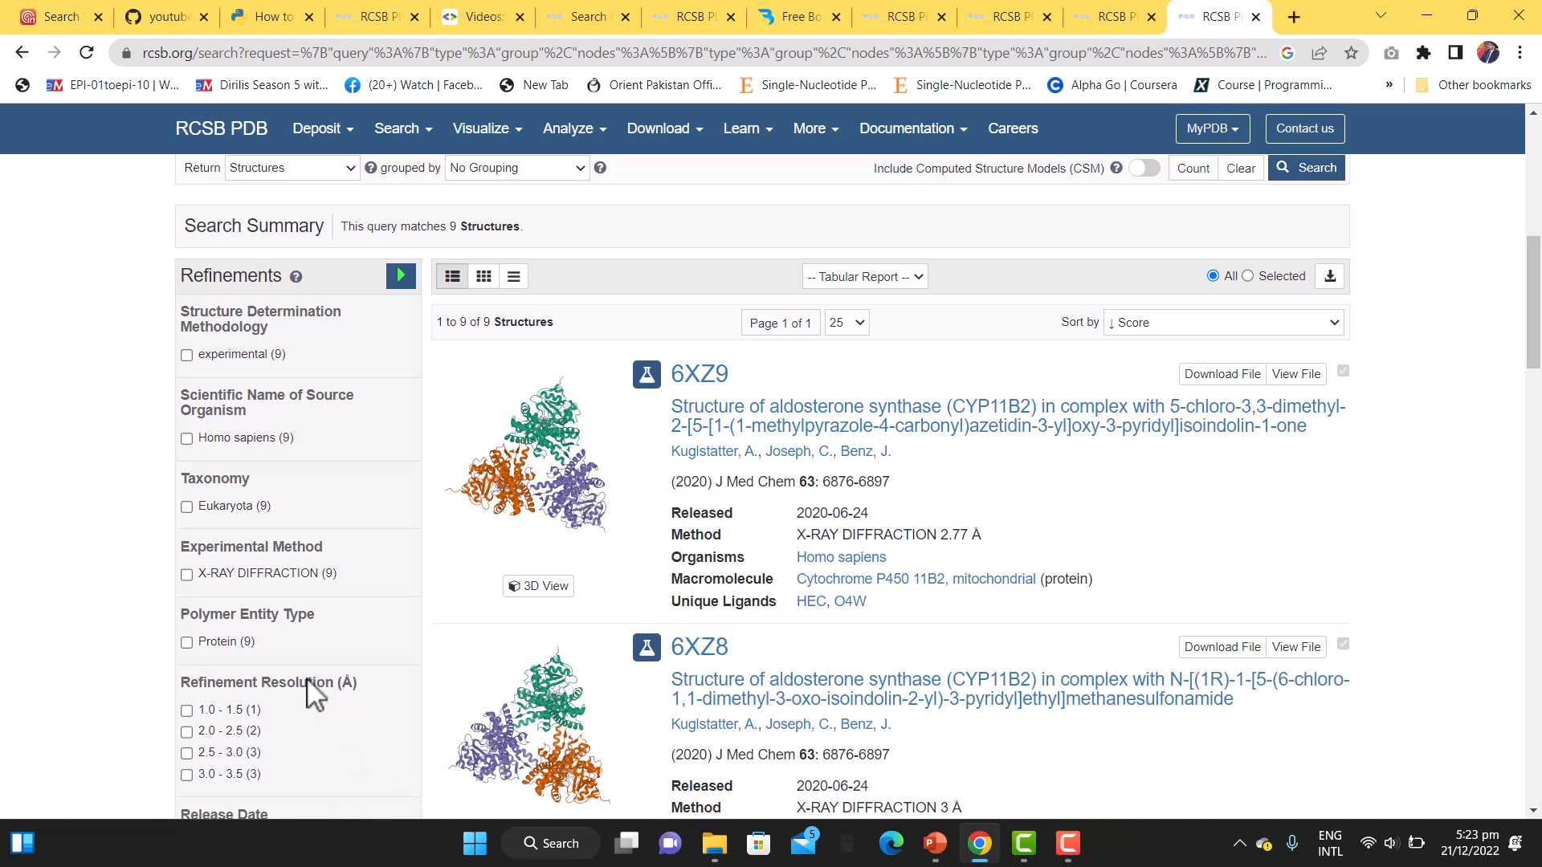
# Review the full list of structures found, down to the last entry and back to the first ones.
pyautogui.click(1060, 852)
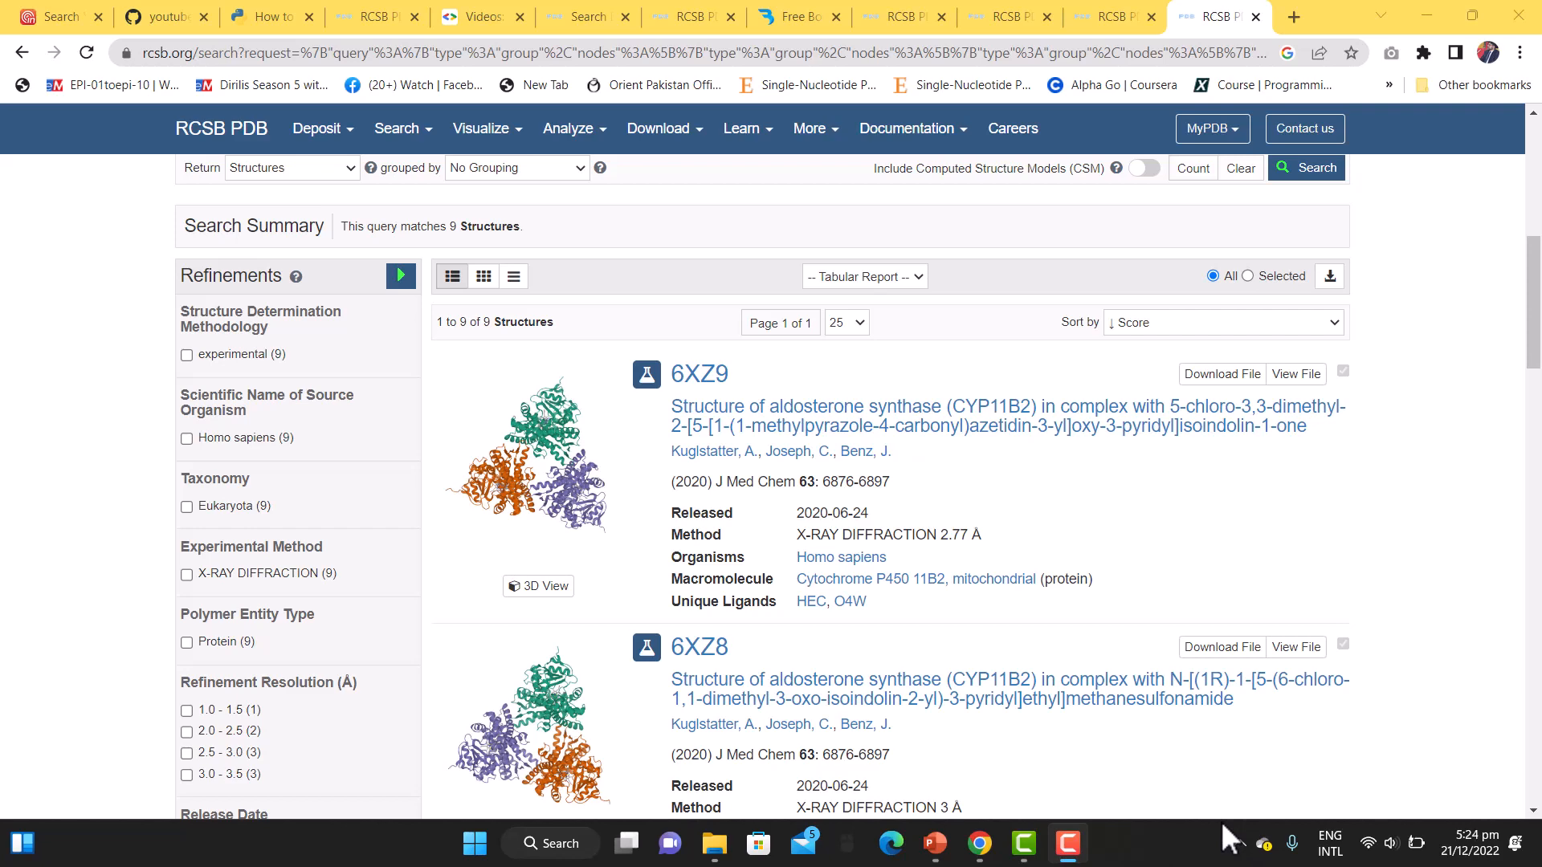
pyautogui.scroll(-1, 1012, 538)
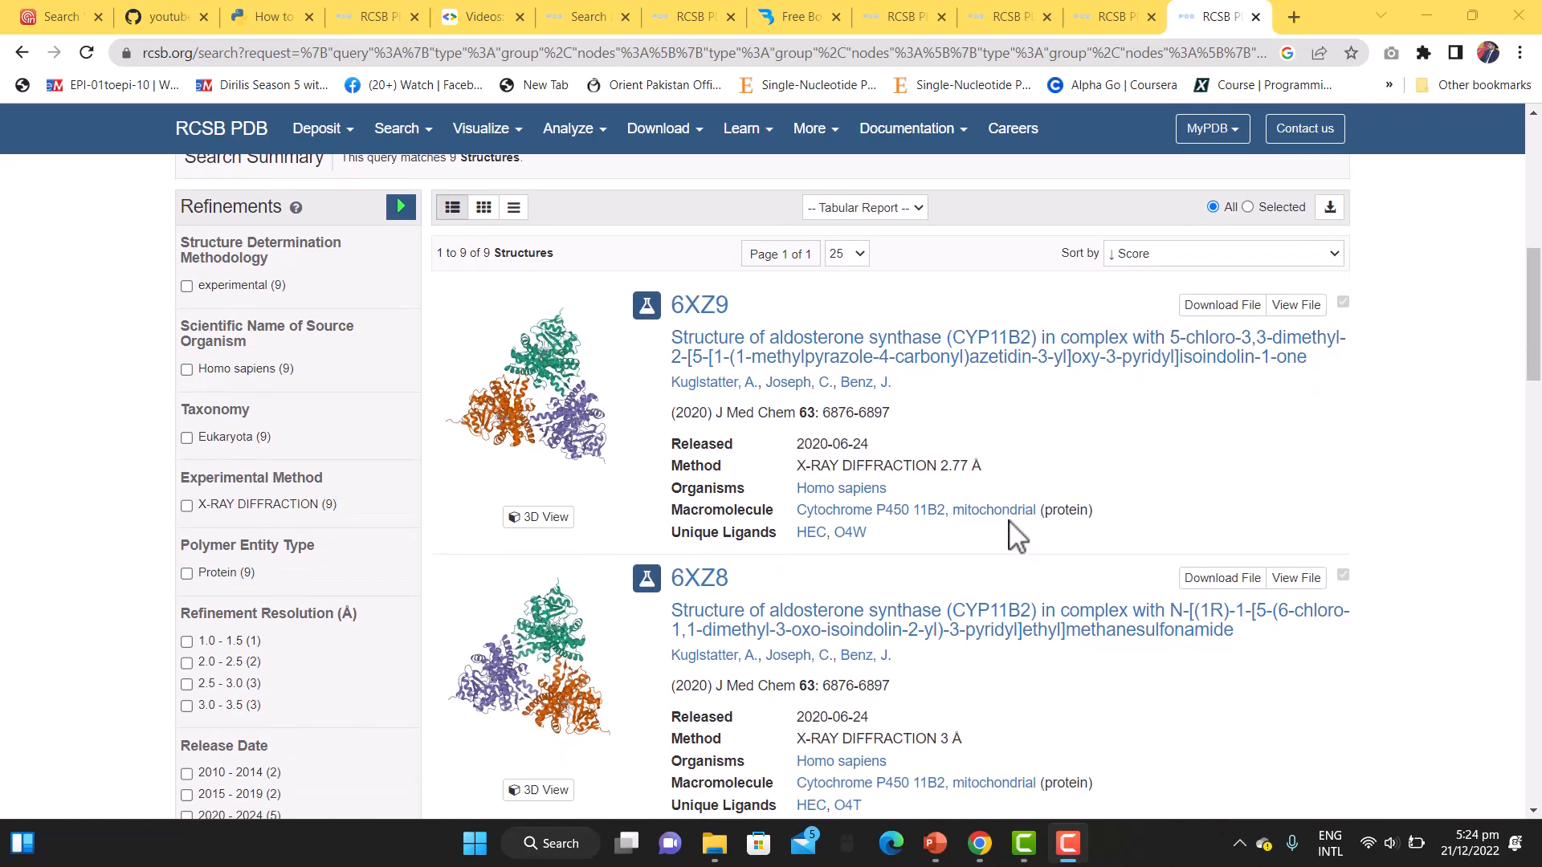
pyautogui.scroll(-18, 1016, 536)
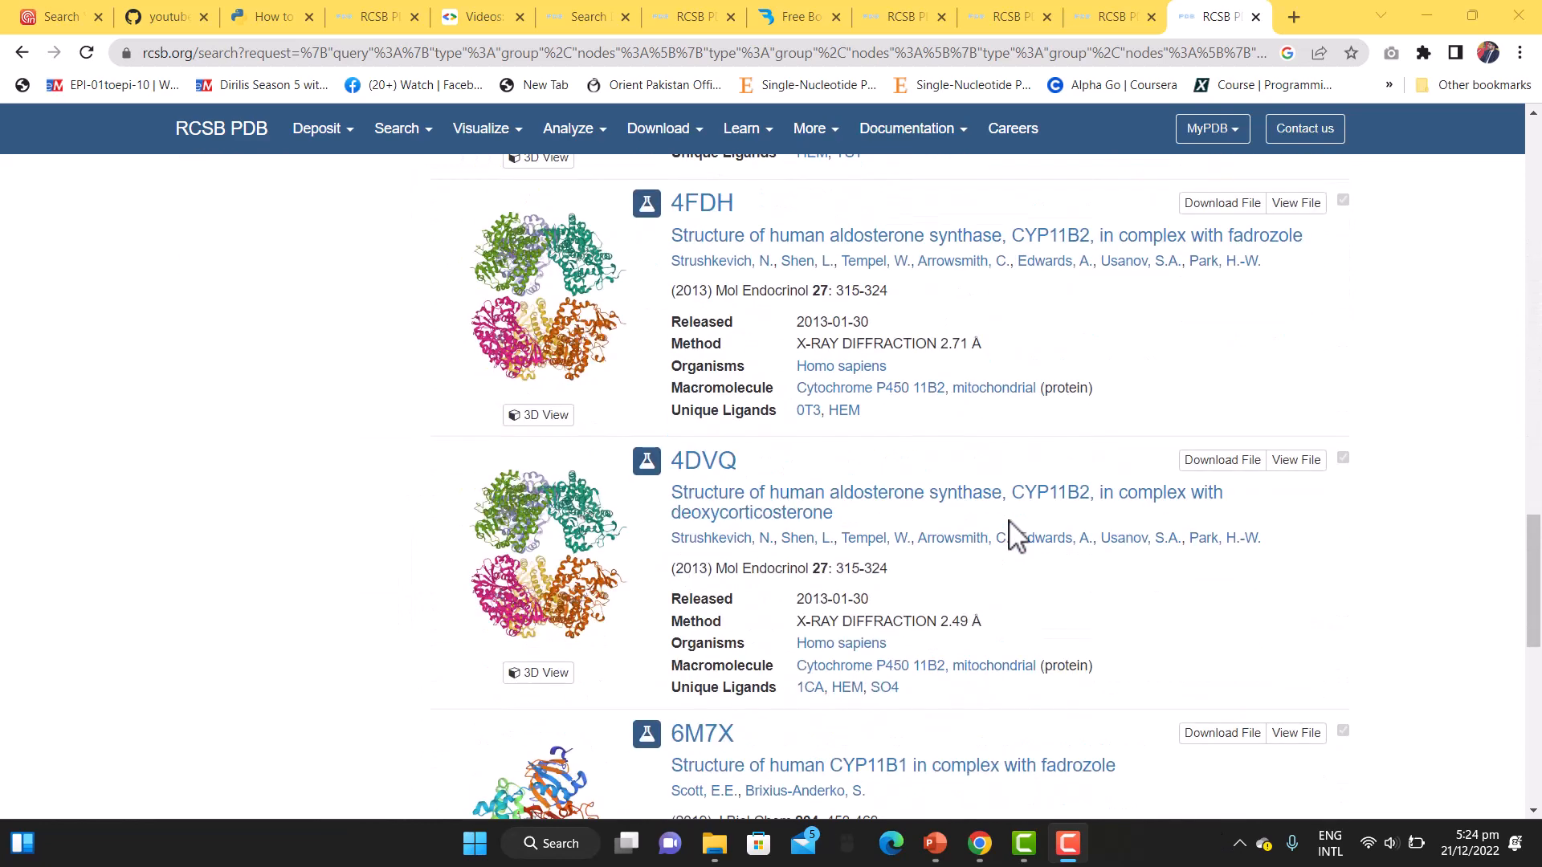
pyautogui.scroll(-10, 1016, 536)
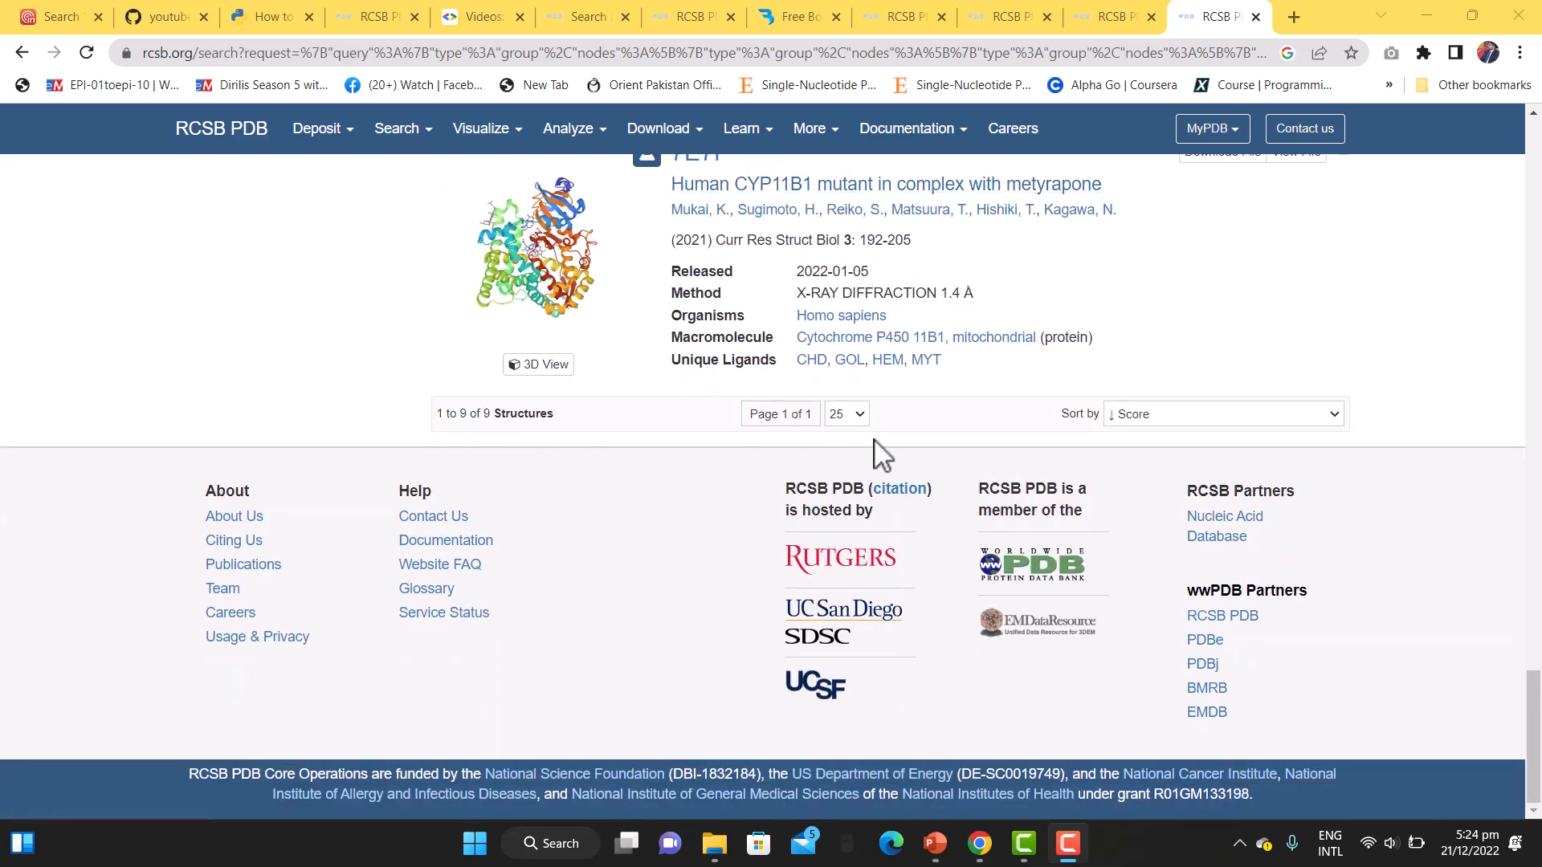
pyautogui.scroll(12, 877, 426)
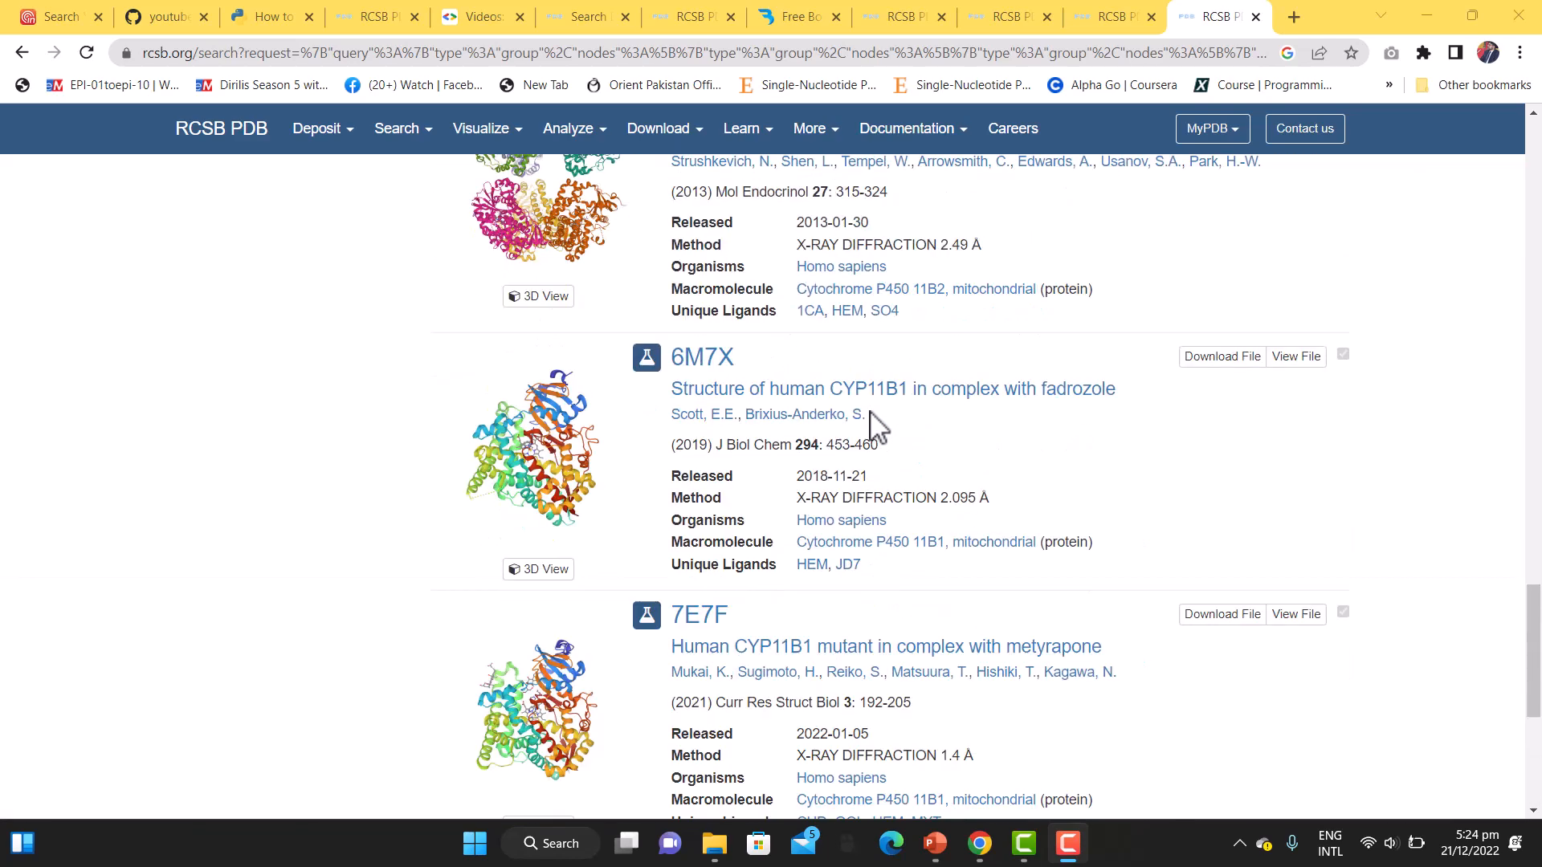
pyautogui.scroll(8, 876, 425)
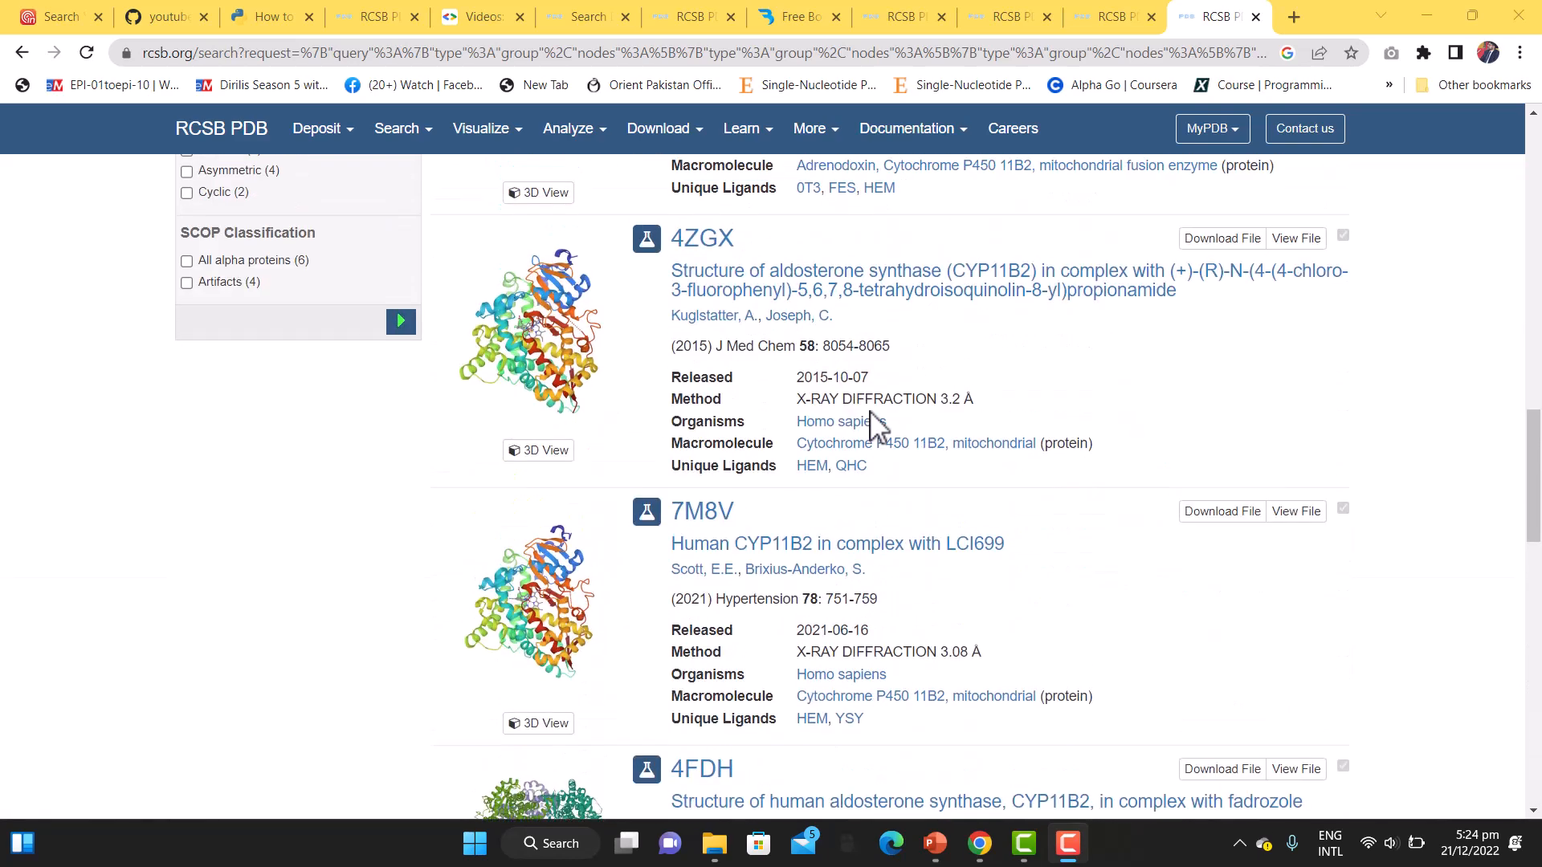
pyautogui.scroll(3, 859, 413)
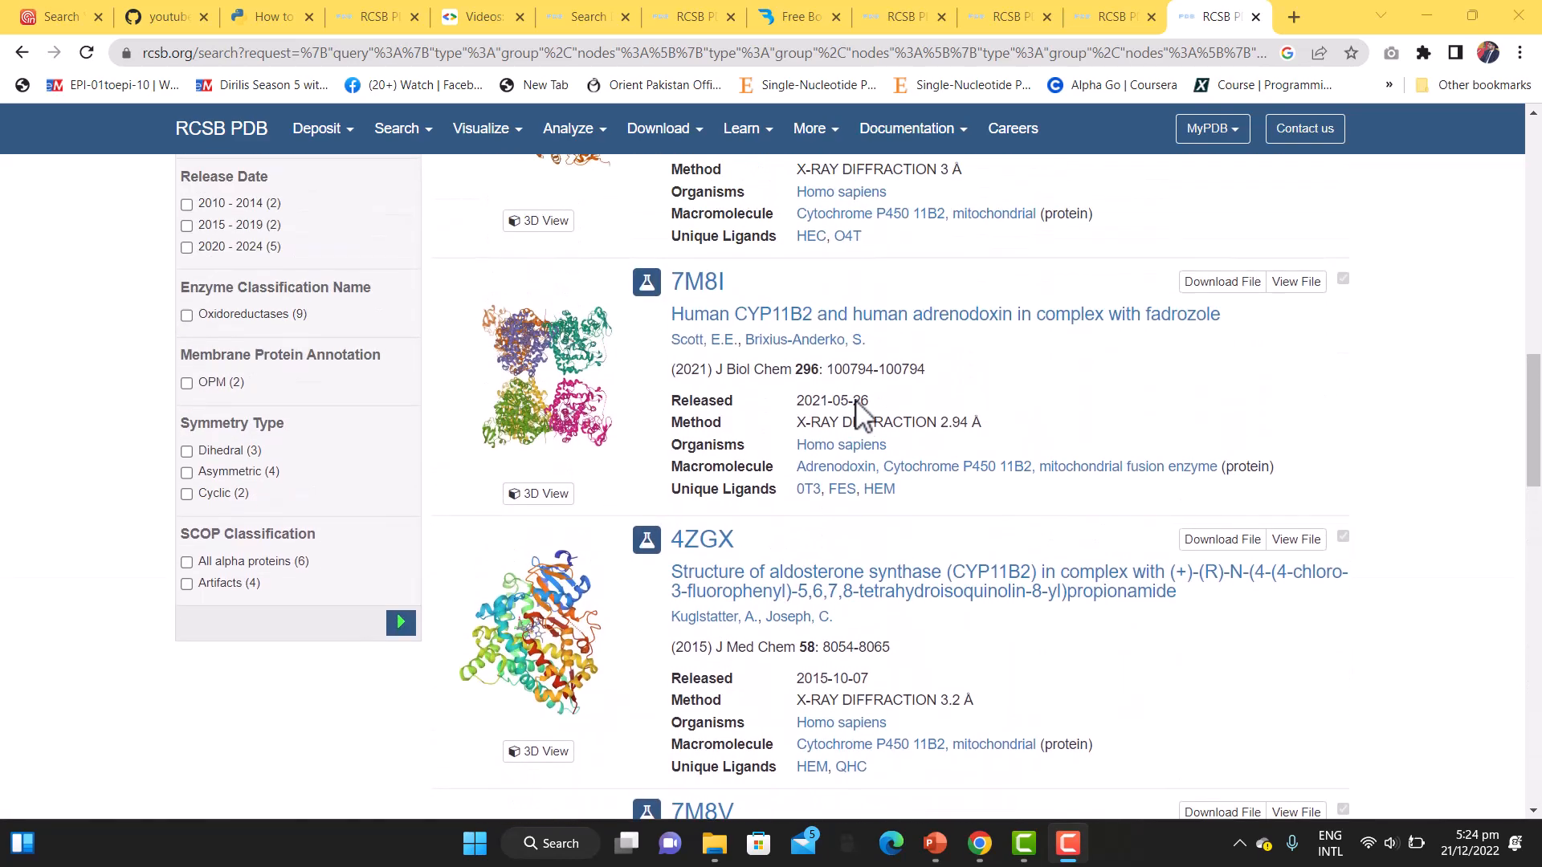
pyautogui.scroll(2, 863, 414)
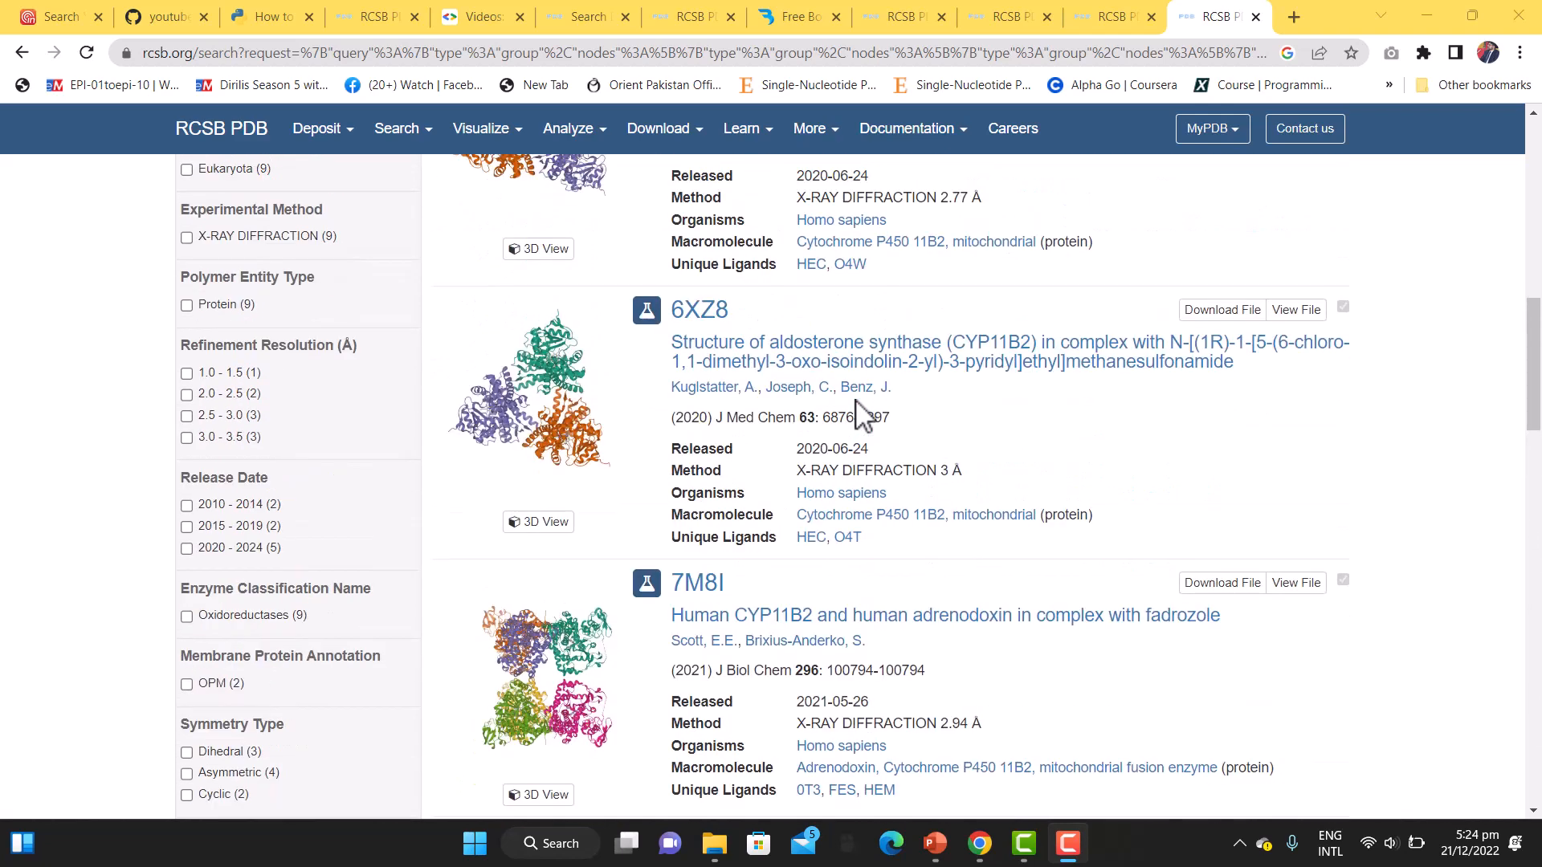
pyautogui.scroll(3, 863, 413)
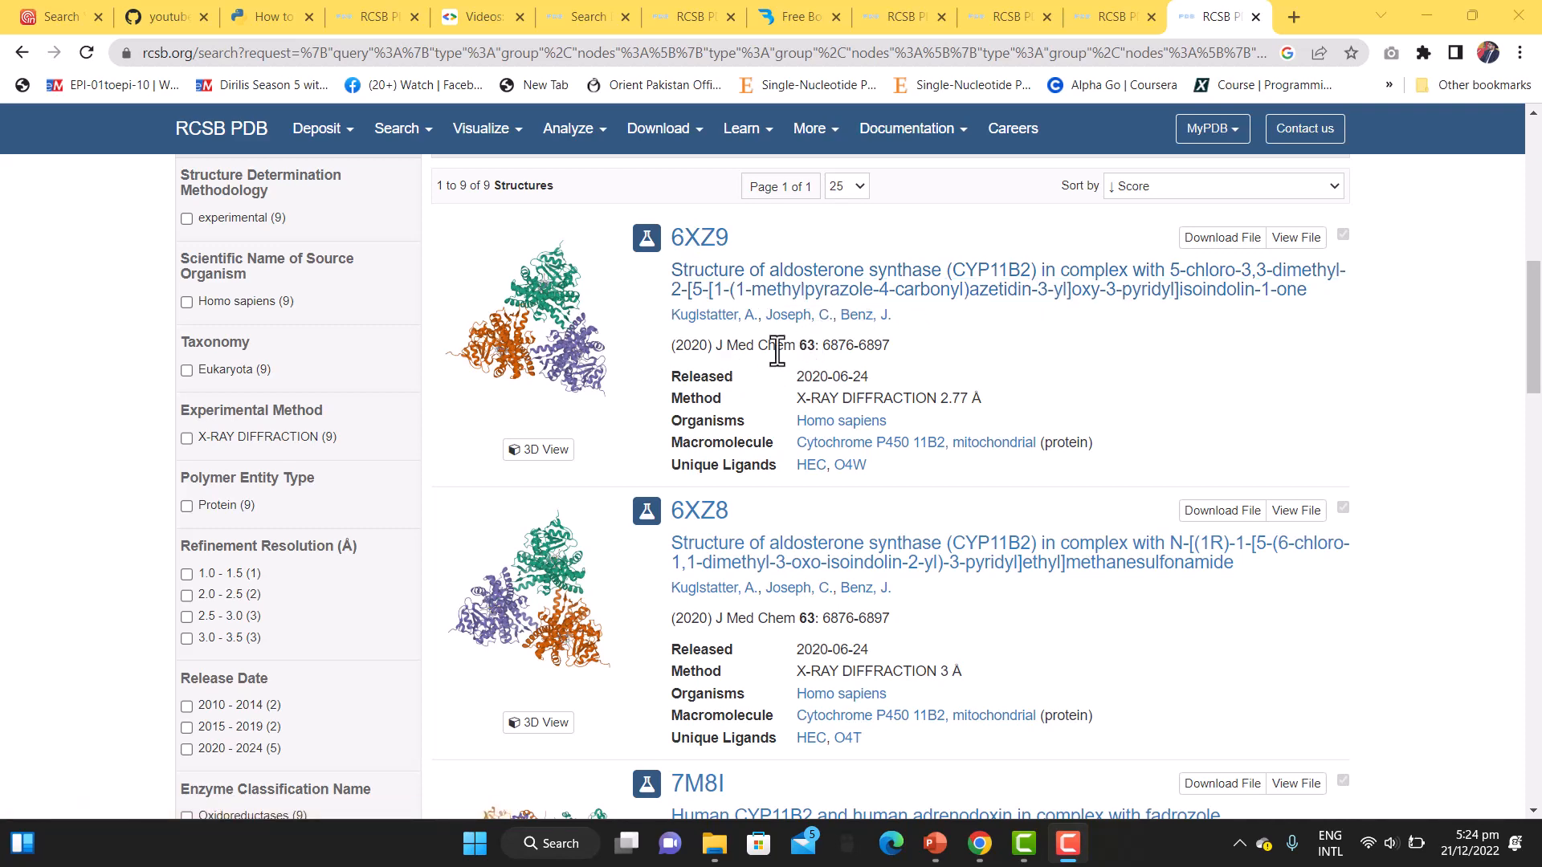
# Examine the citation page numbers and the release date of the 6XZ9 entry.
pyautogui.moveTo(821, 345); pyautogui.dragTo(885, 344)
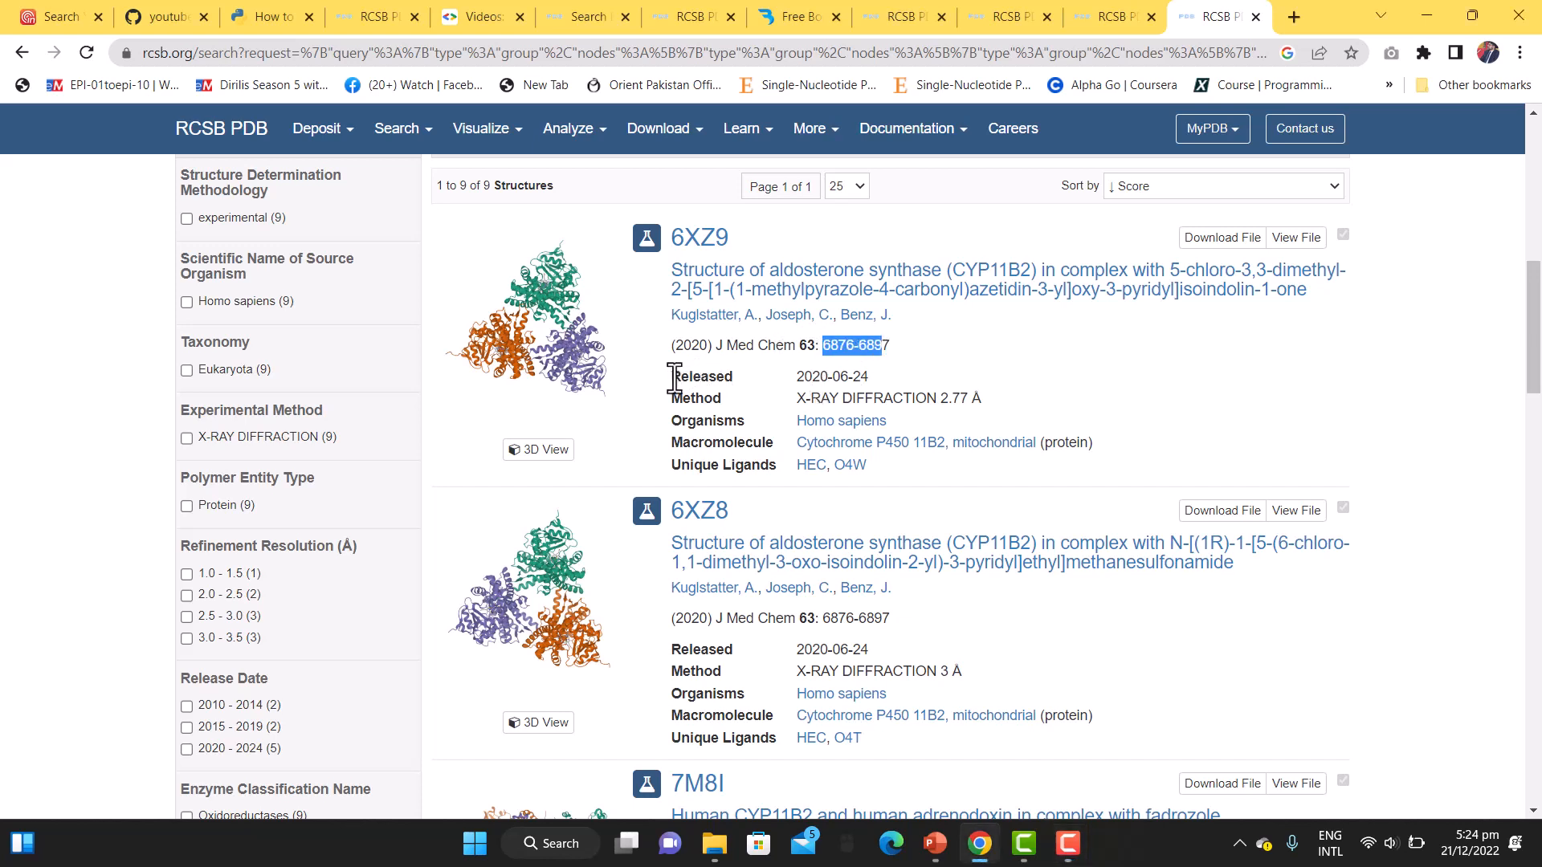
pyautogui.moveTo(669, 376); pyautogui.dragTo(896, 388)
pyautogui.click(1030, 391)
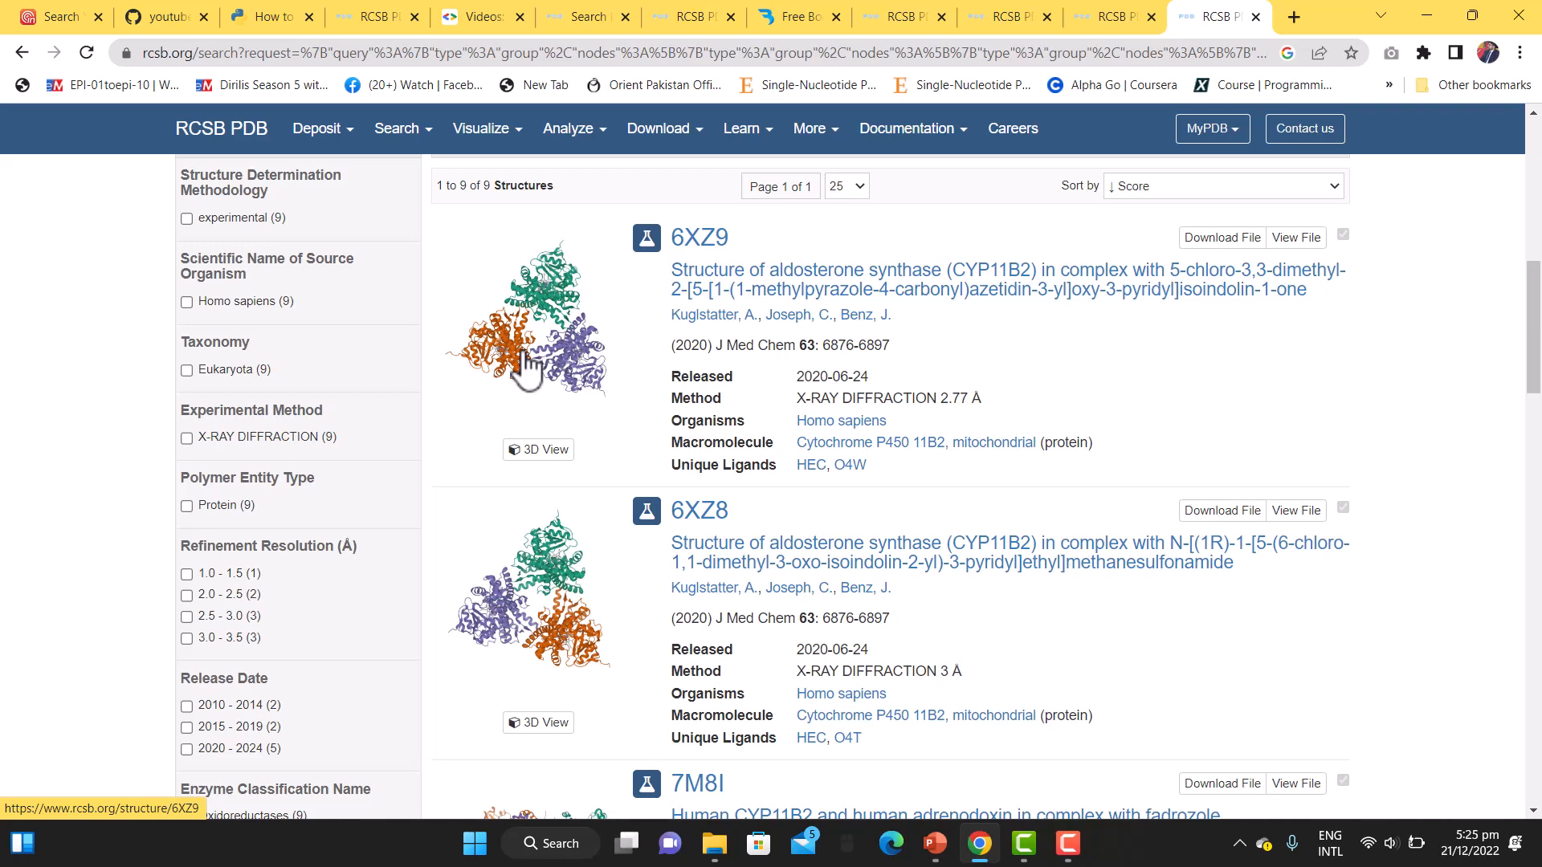
# Review the results as an image grid and as a compact title list, and return to the Summary View.
pyautogui.scroll(2, 1216, 369)
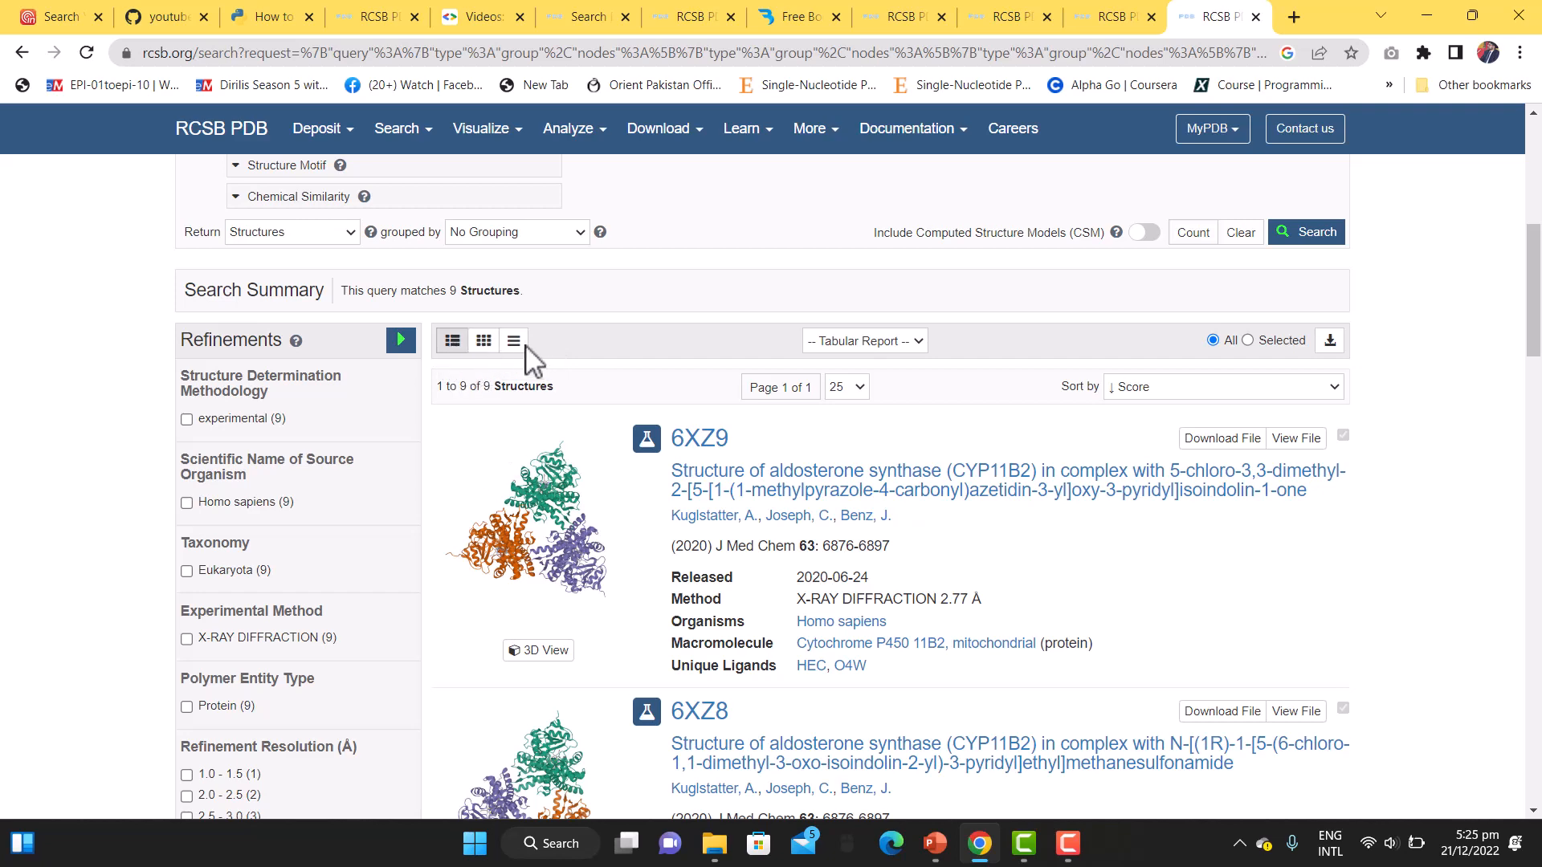
pyautogui.click(484, 342)
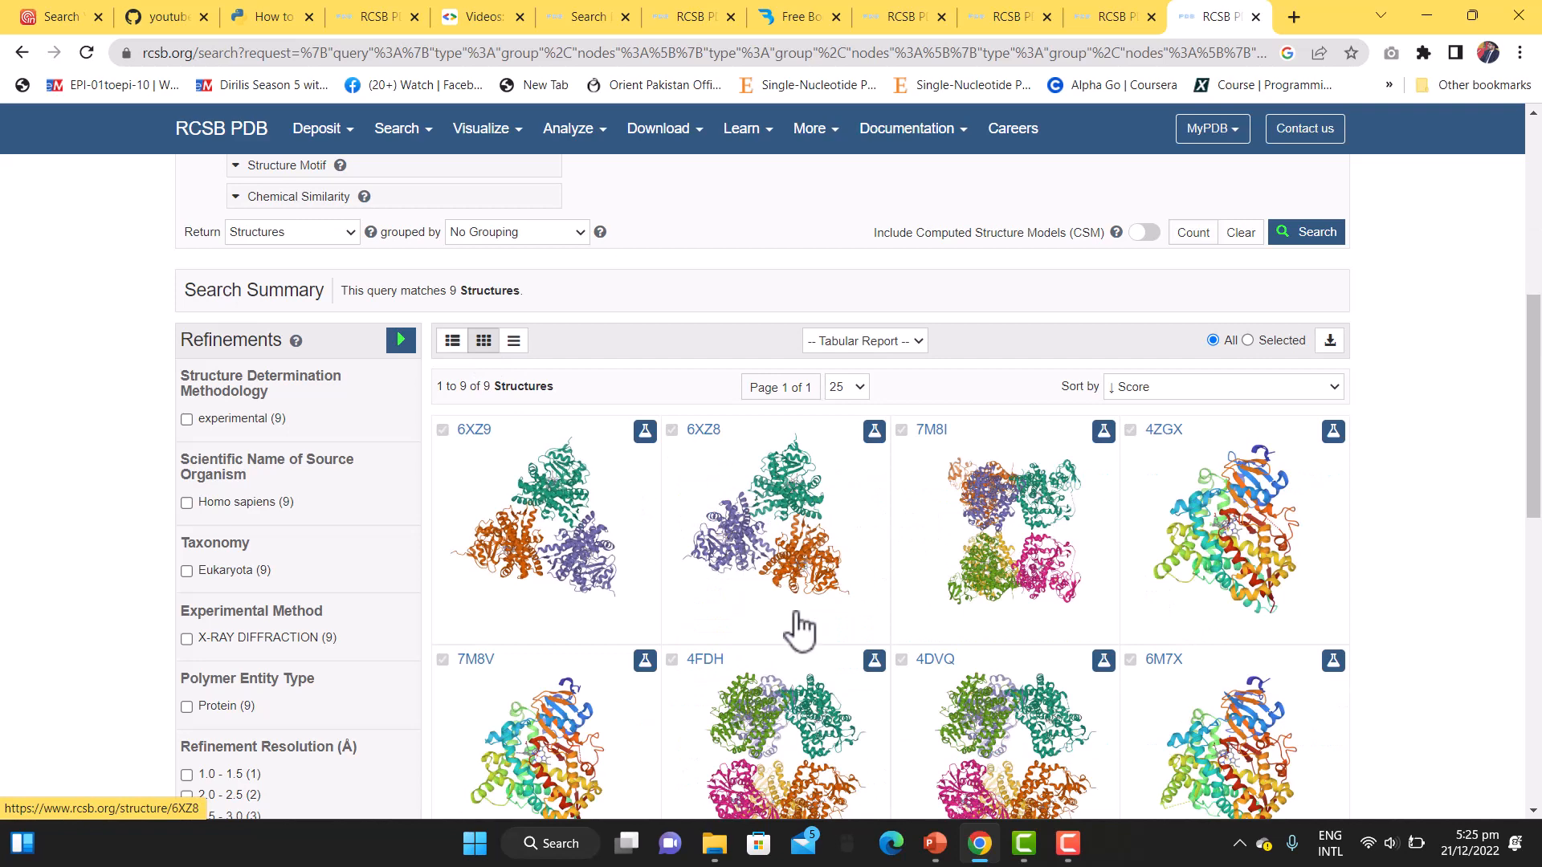
pyautogui.scroll(-2, 1077, 640)
pyautogui.scroll(-5, 1077, 640)
pyautogui.scroll(7, 1078, 640)
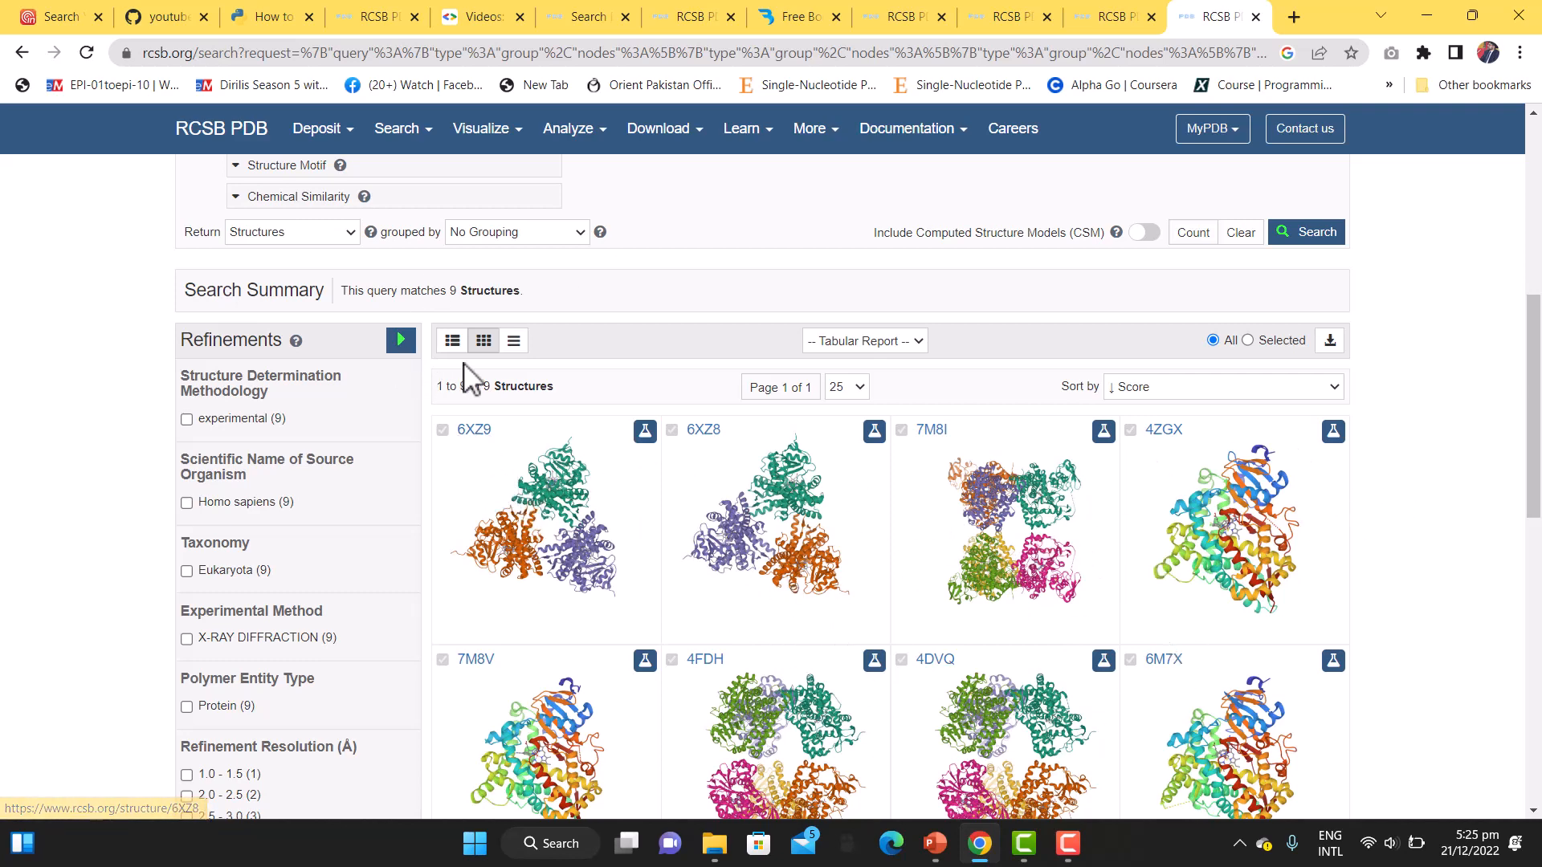
pyautogui.click(514, 344)
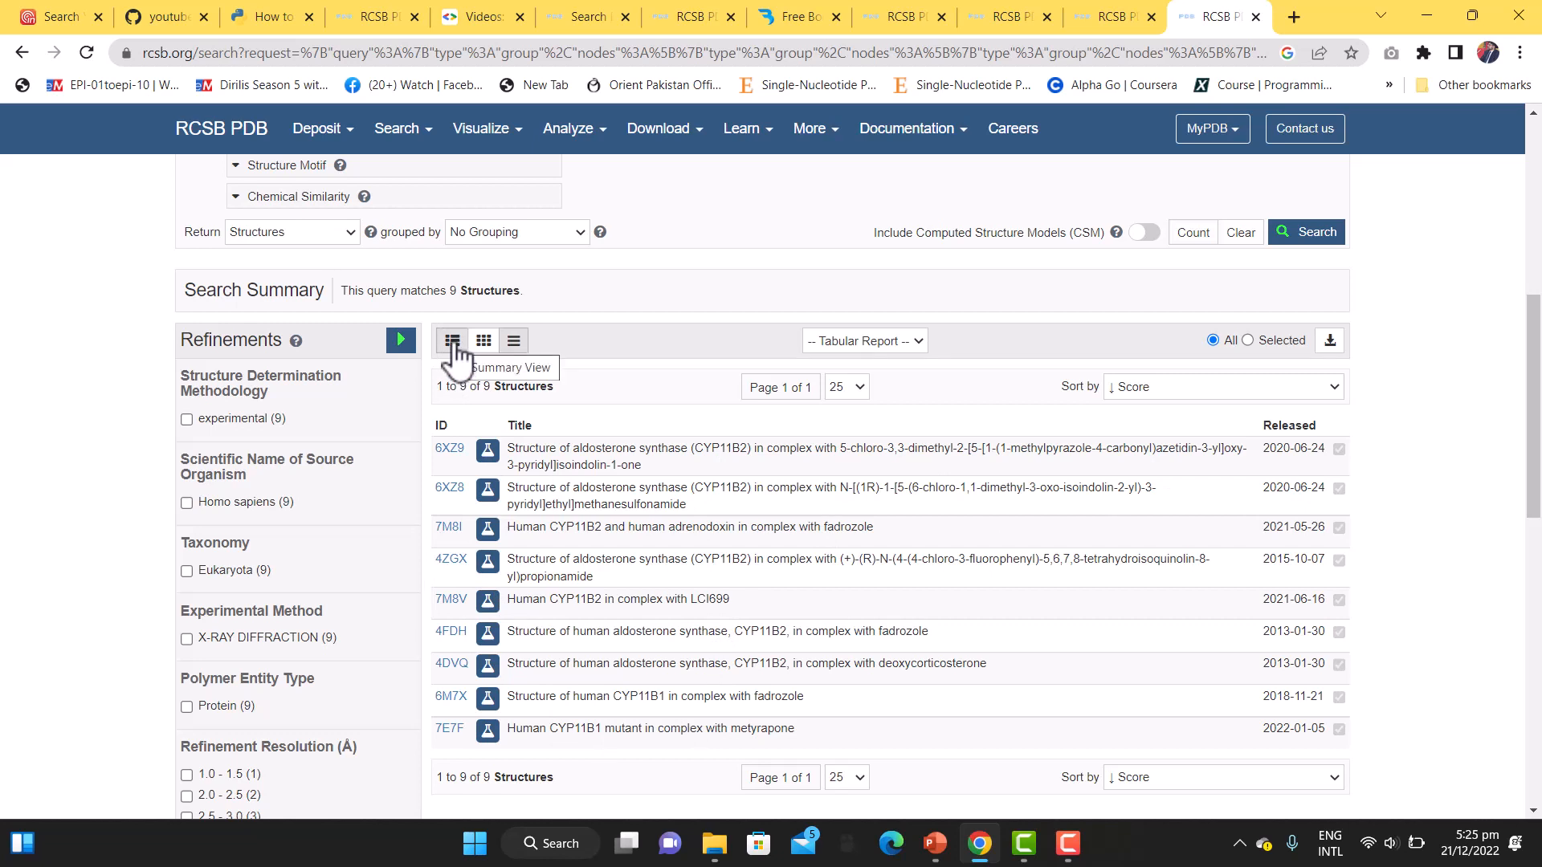
pyautogui.click(453, 342)
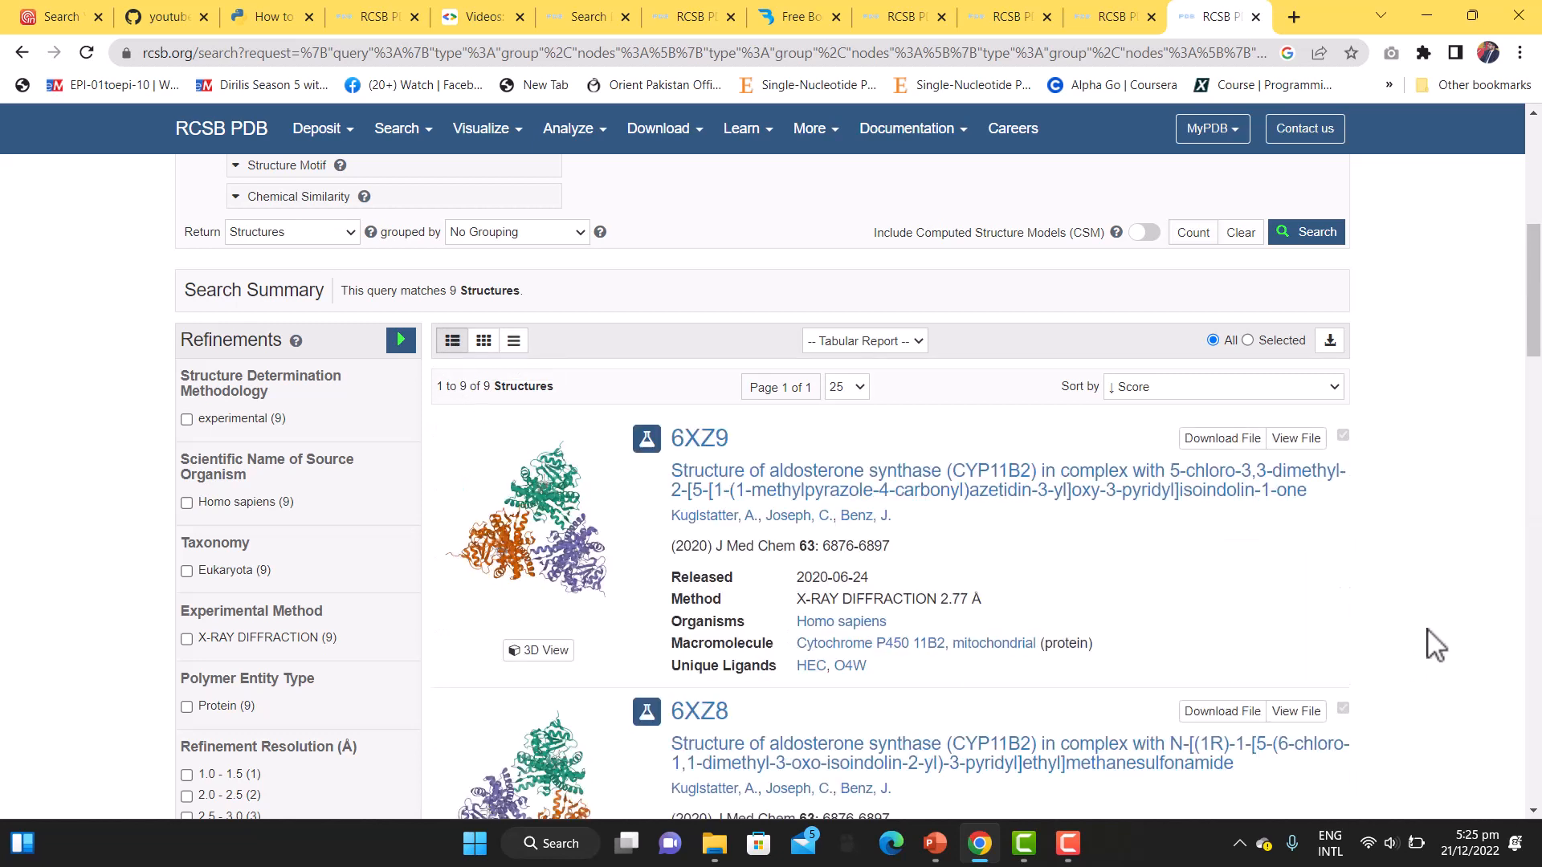
# Switch the download scope of the search results from all entries to selected entries only.
pyautogui.click(1330, 347)
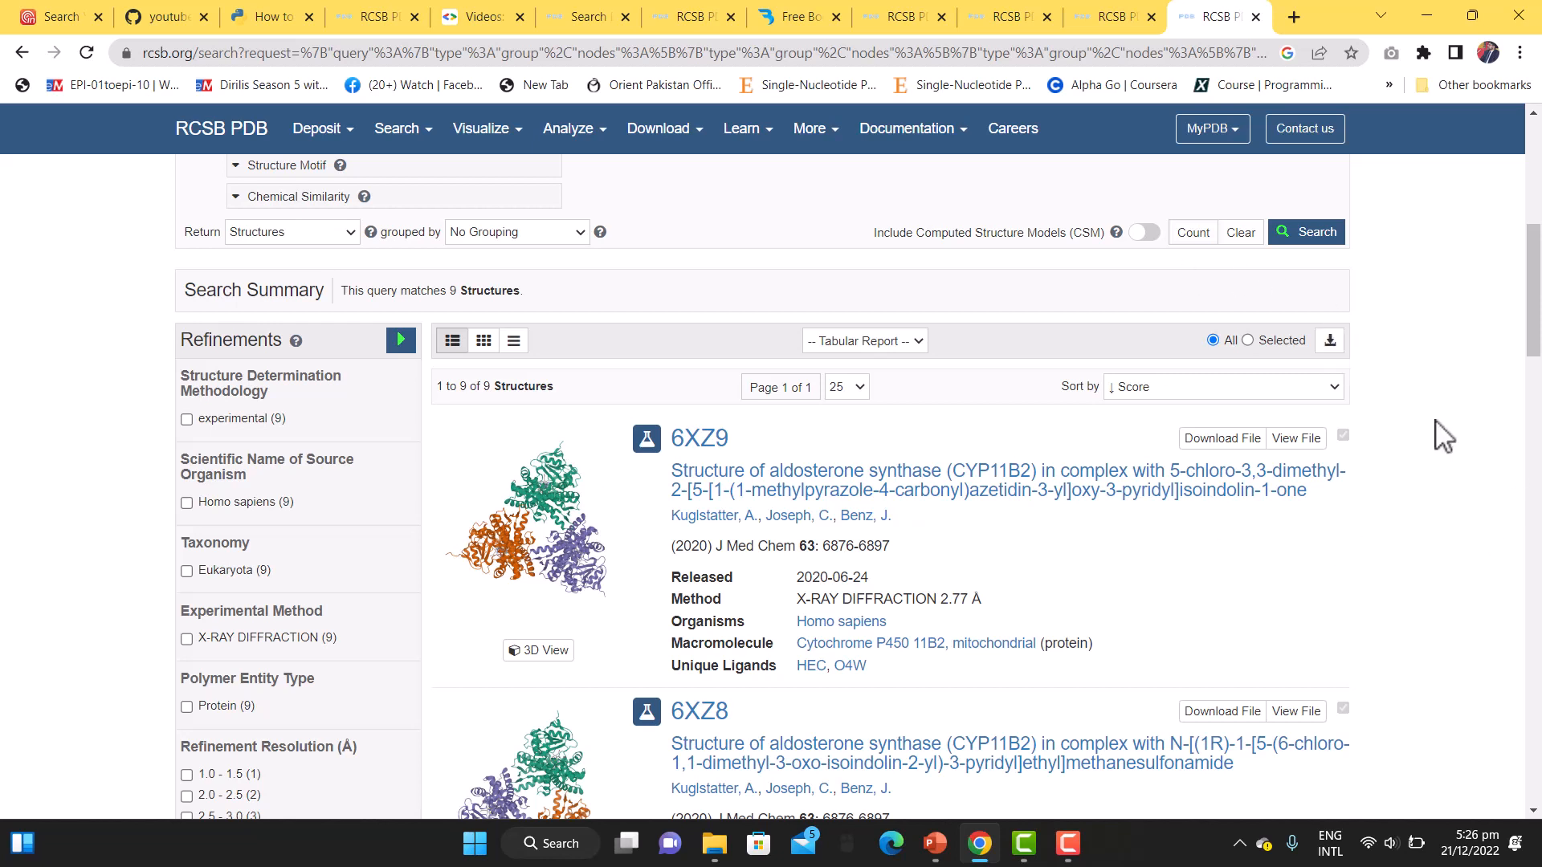
pyautogui.click(1248, 341)
pyautogui.scroll(-5, 1326, 649)
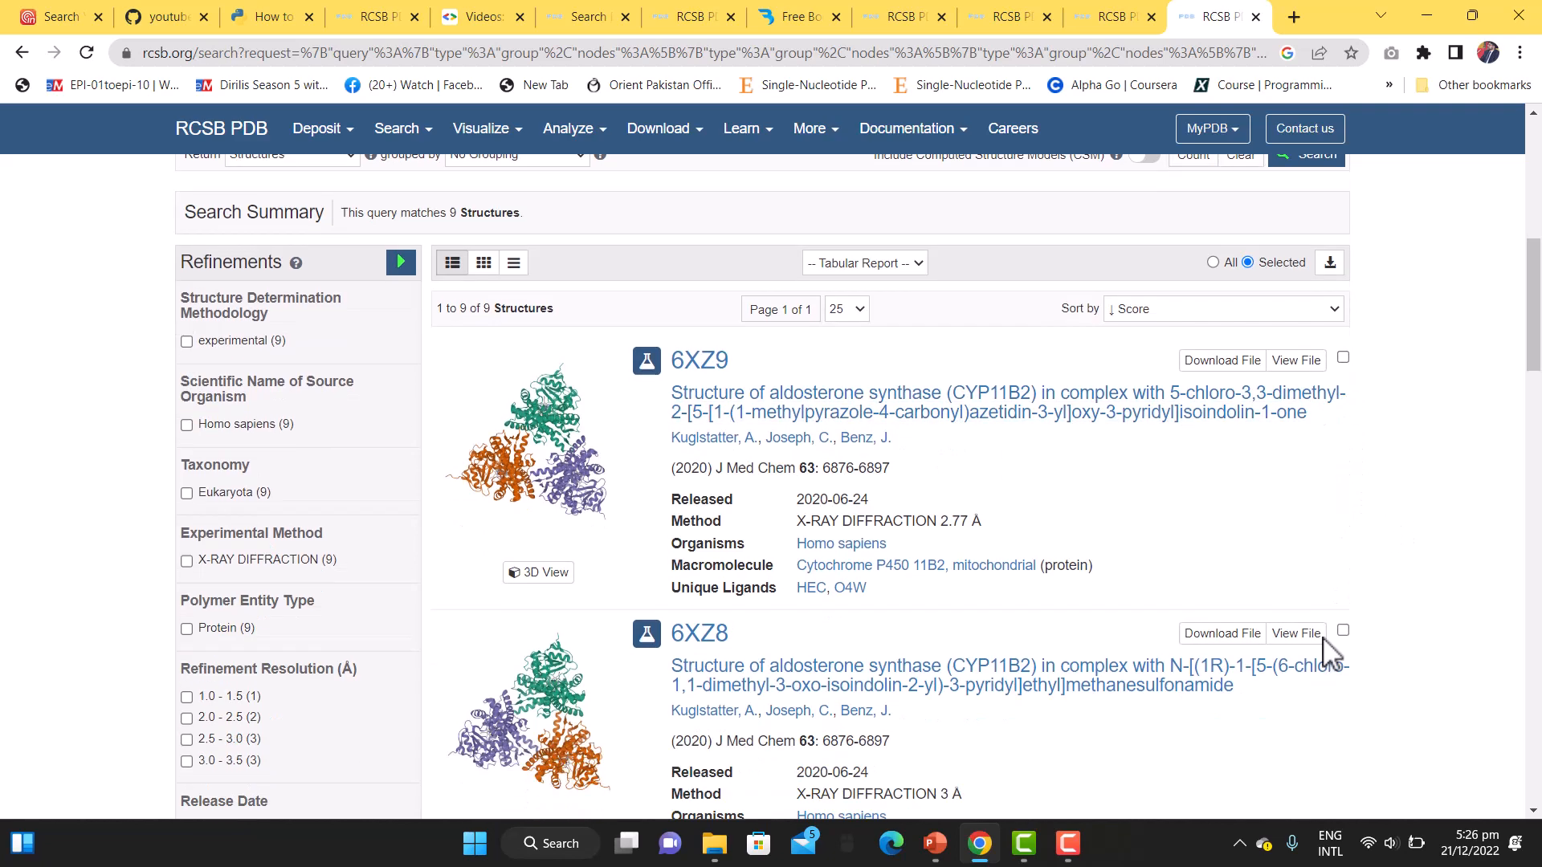
pyautogui.scroll(10, 1325, 647)
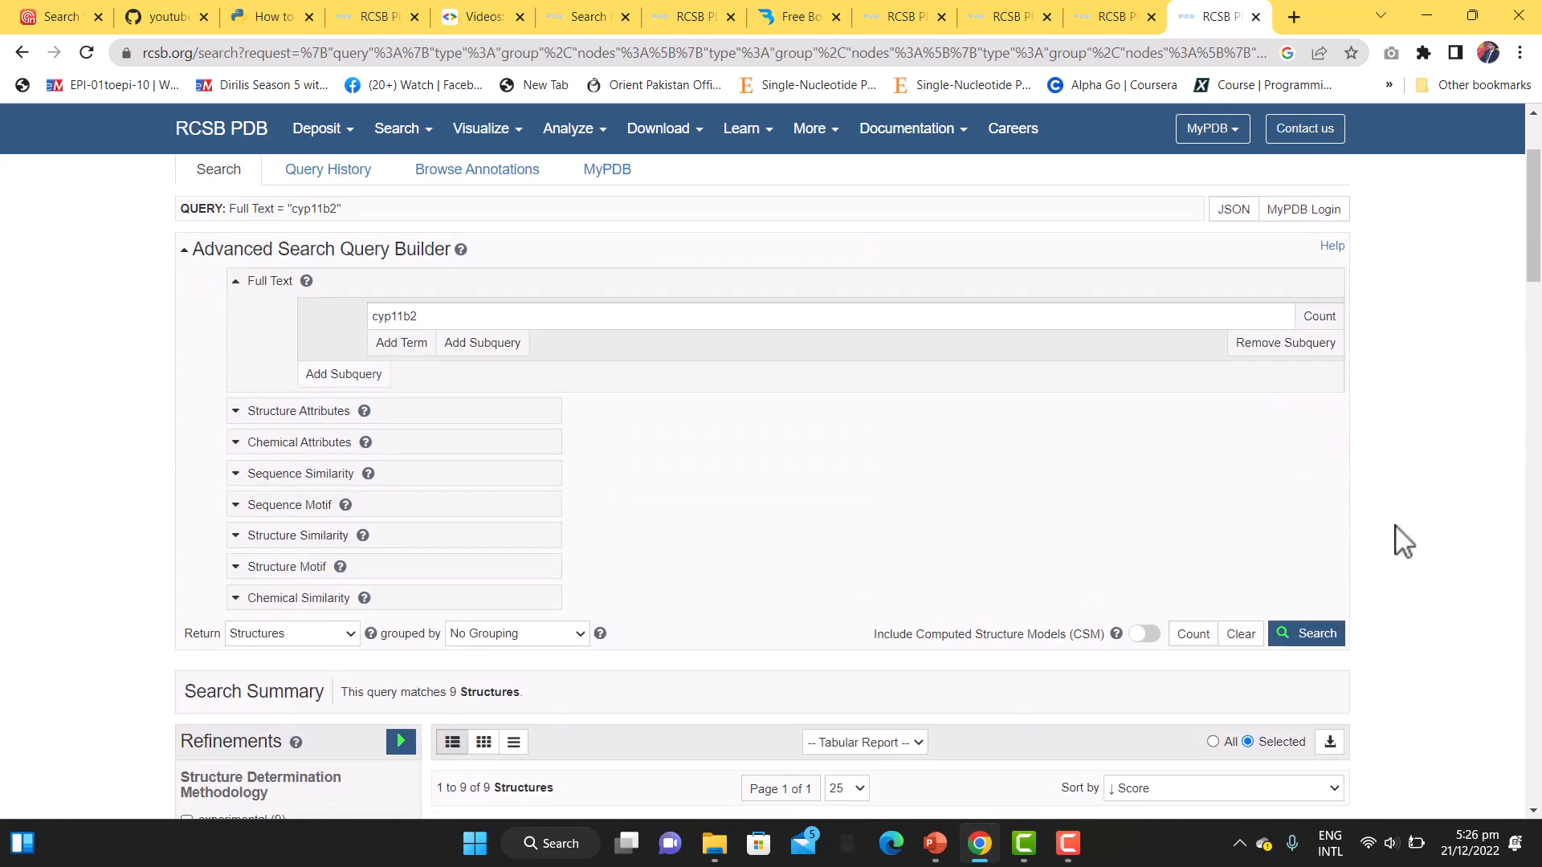
pyautogui.scroll(-4, 1393, 538)
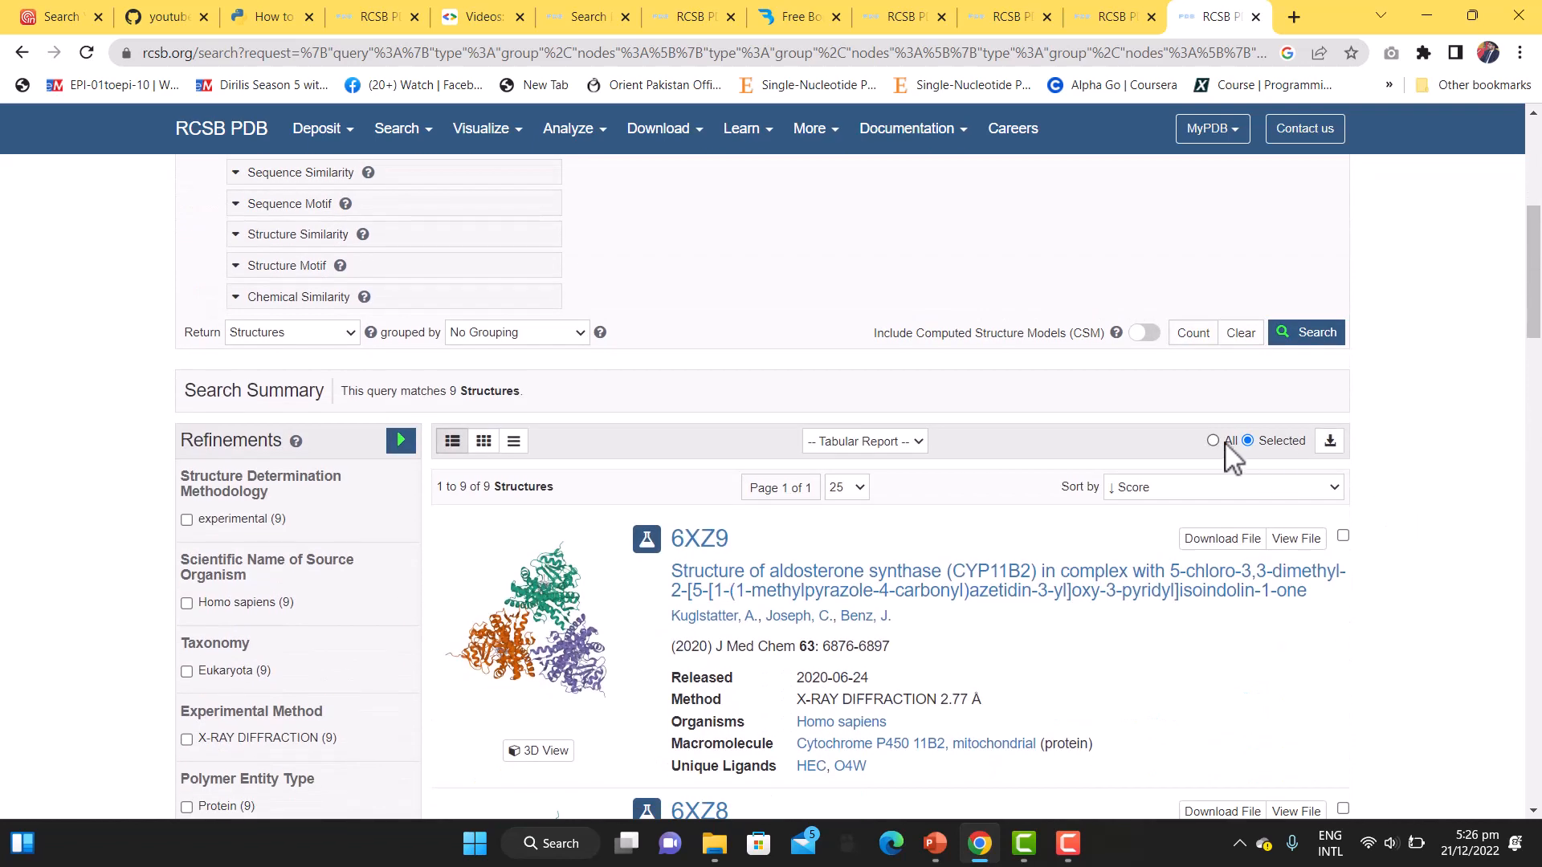
pyautogui.click(1212, 441)
pyautogui.click(1249, 441)
# Select the 6XZ9 and 7M8I entries in the results and open the multi-file download page for them.
pyautogui.scroll(-3, 1355, 568)
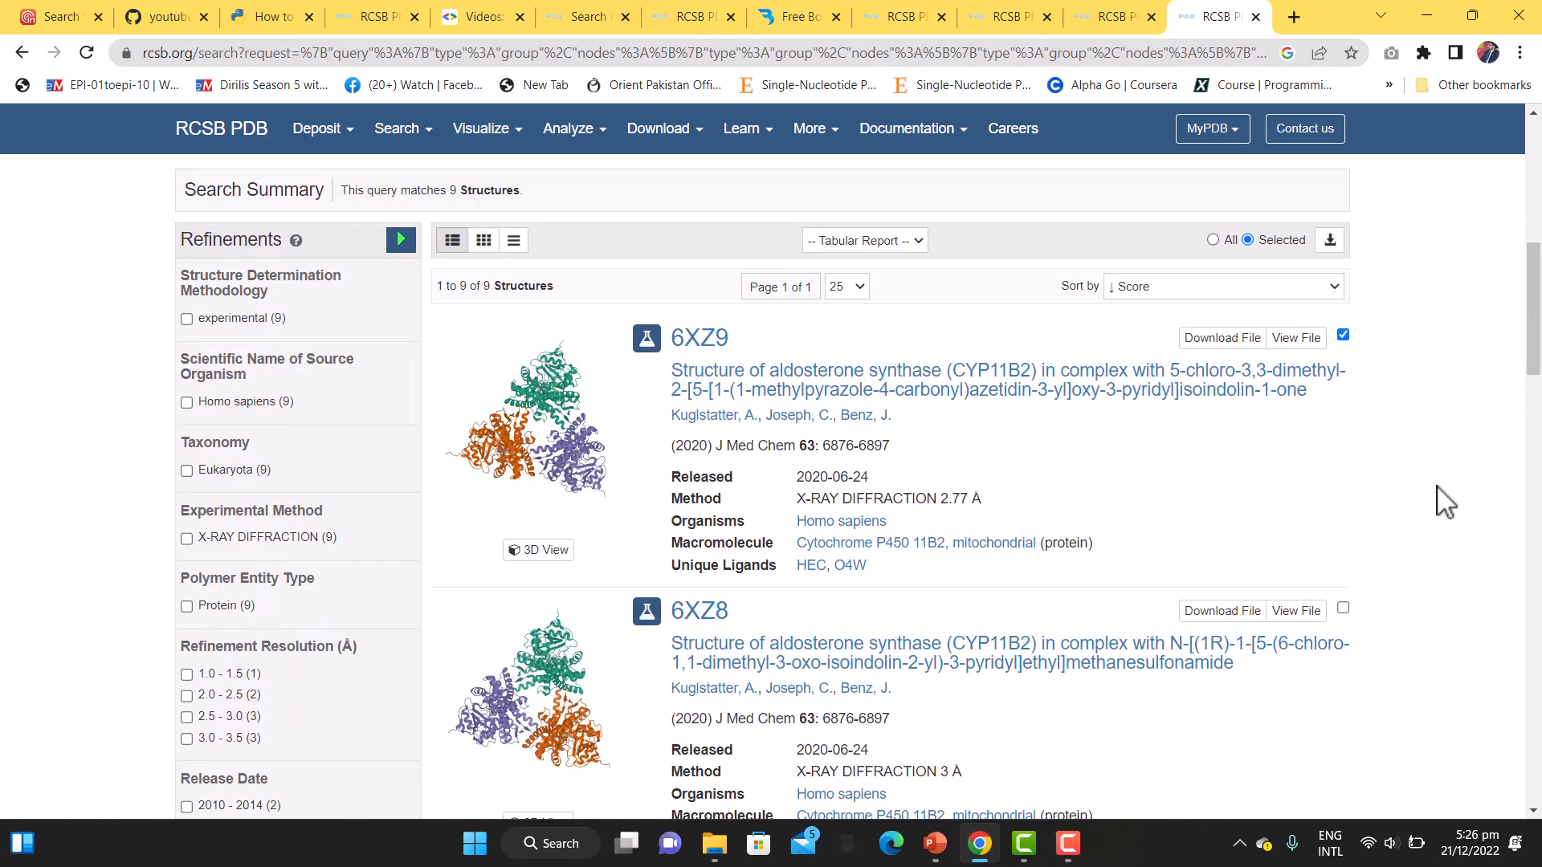
pyautogui.scroll(-6, 1438, 498)
pyautogui.click(1343, 380)
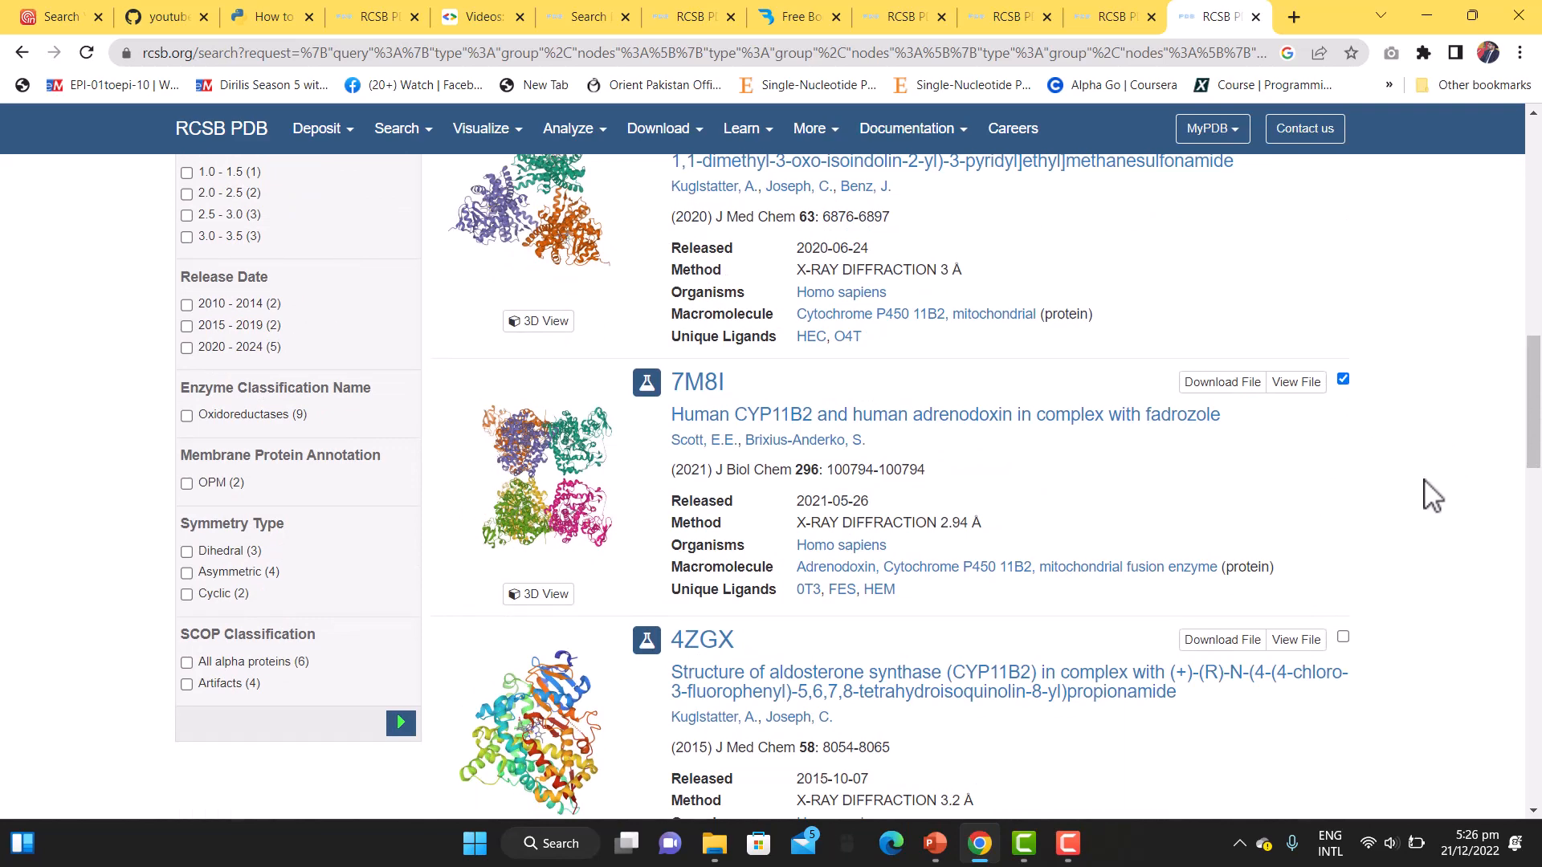
pyautogui.scroll(7, 1433, 495)
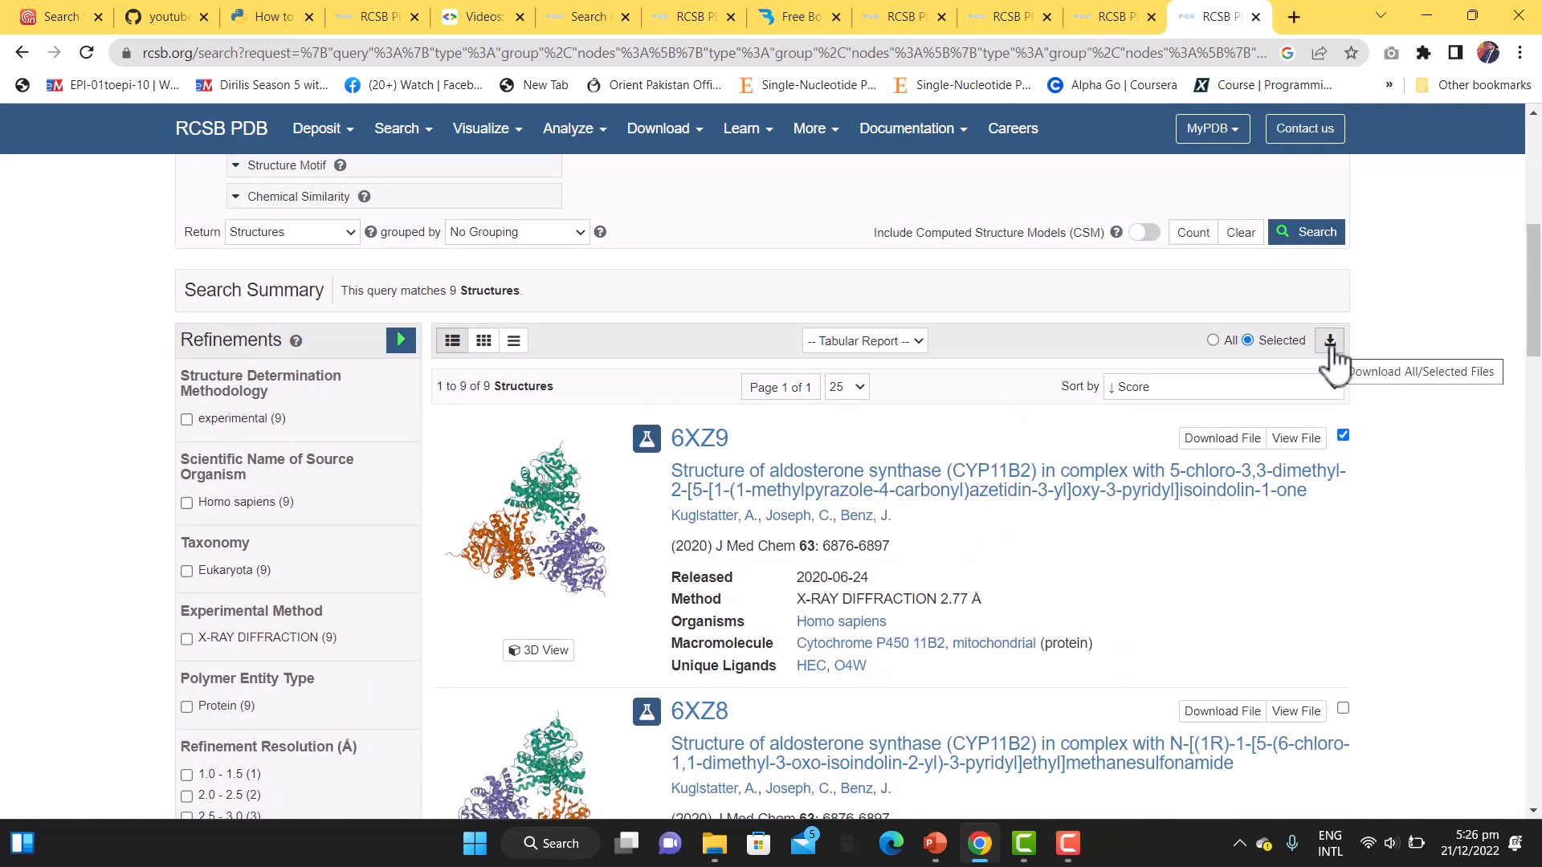
pyautogui.click(1331, 348)
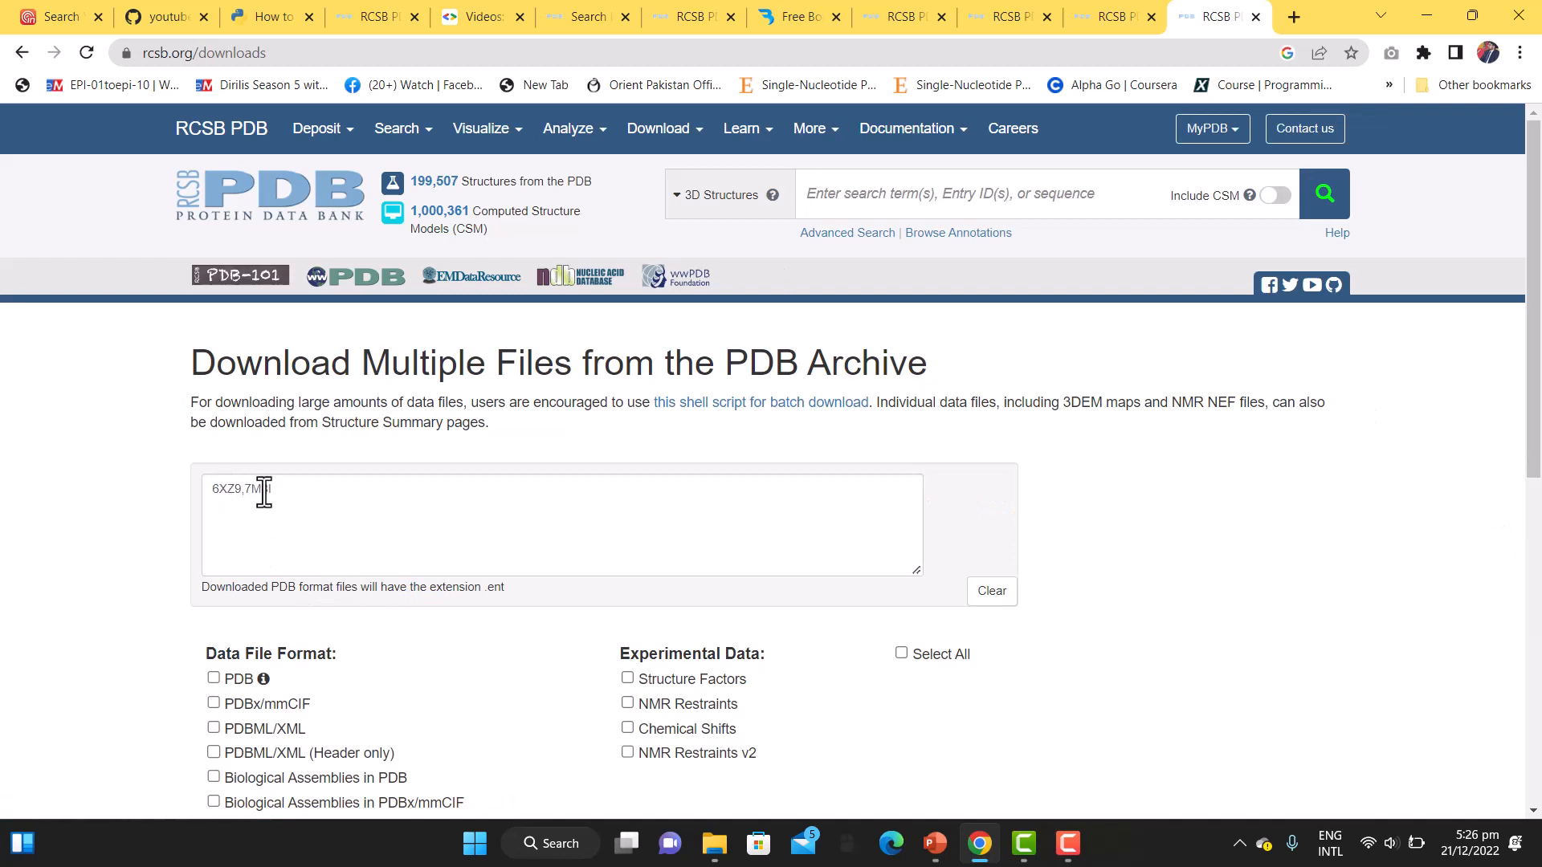
# Generate file batches with PDB, PDBML/XML and Structure Factors for the two entries, and download Batch 1.
pyautogui.scroll(-2, 430, 506)
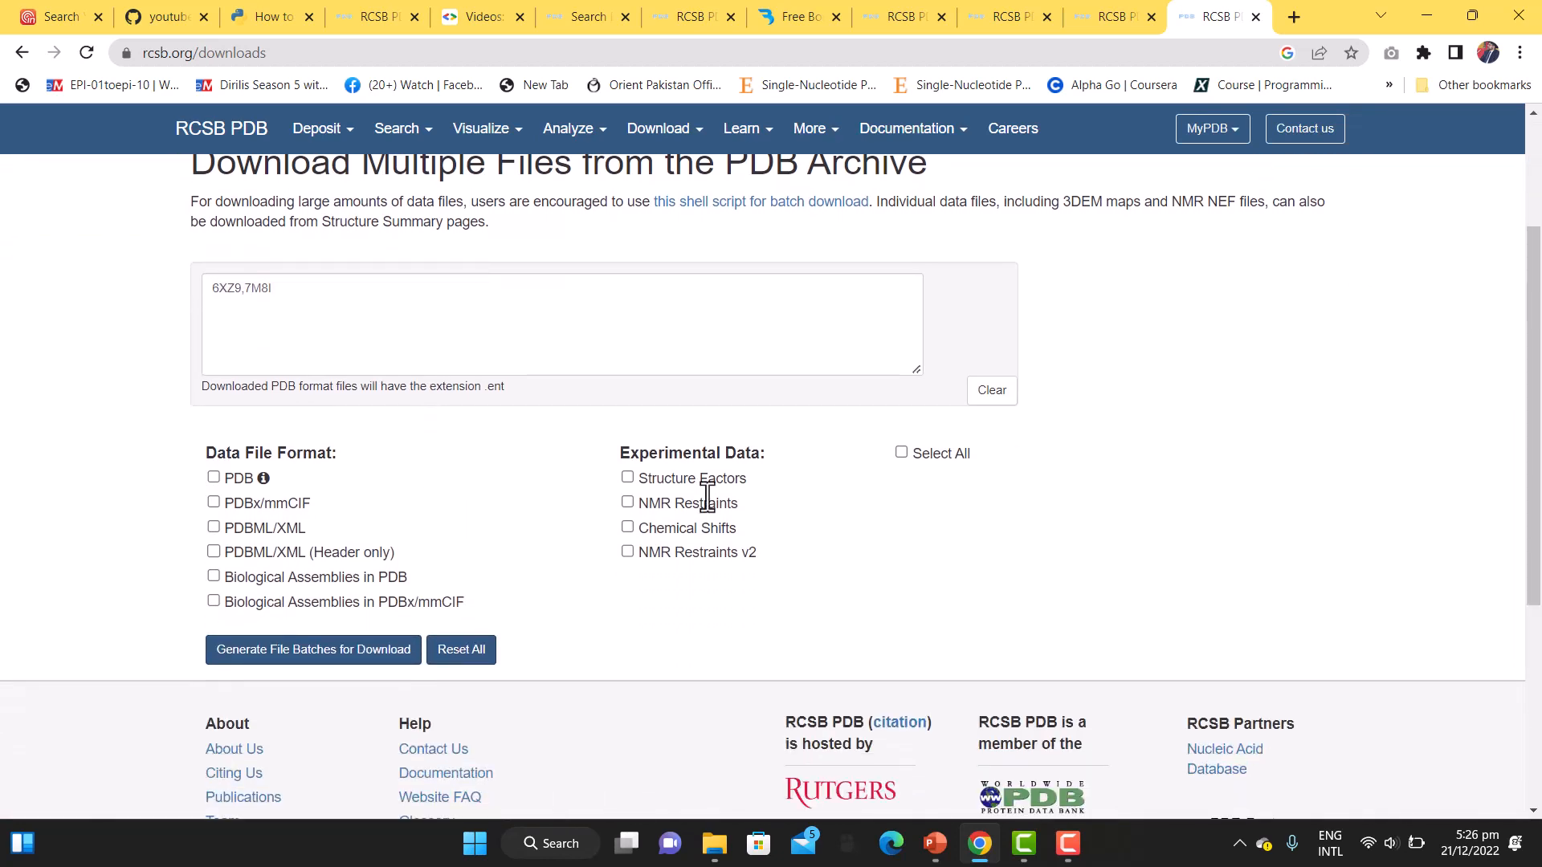
pyautogui.click(214, 477)
pyautogui.click(627, 479)
pyautogui.click(213, 528)
pyautogui.click(386, 652)
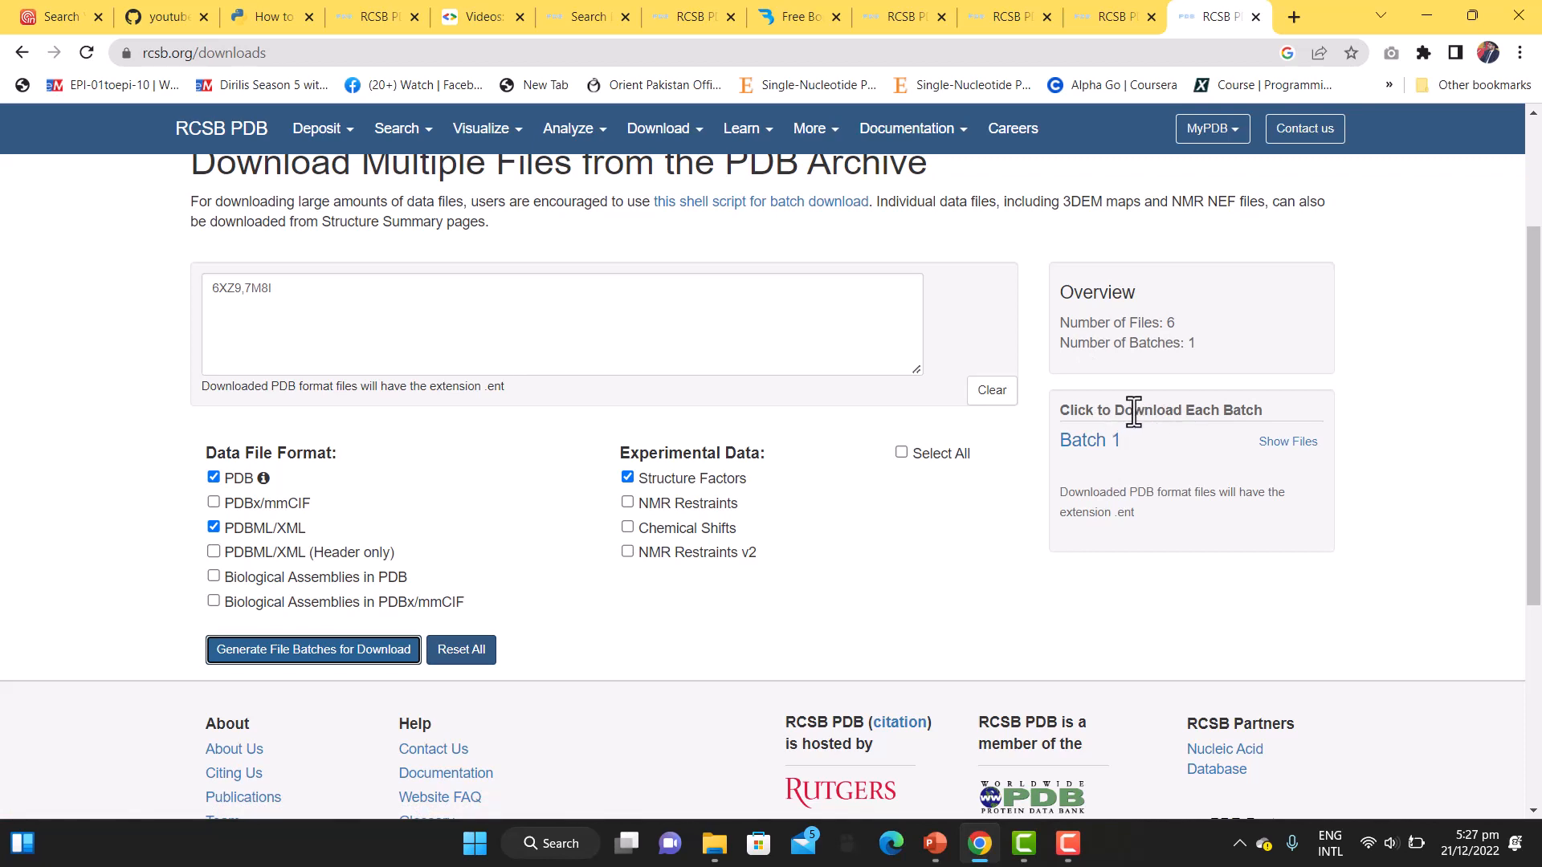
pyautogui.click(1089, 447)
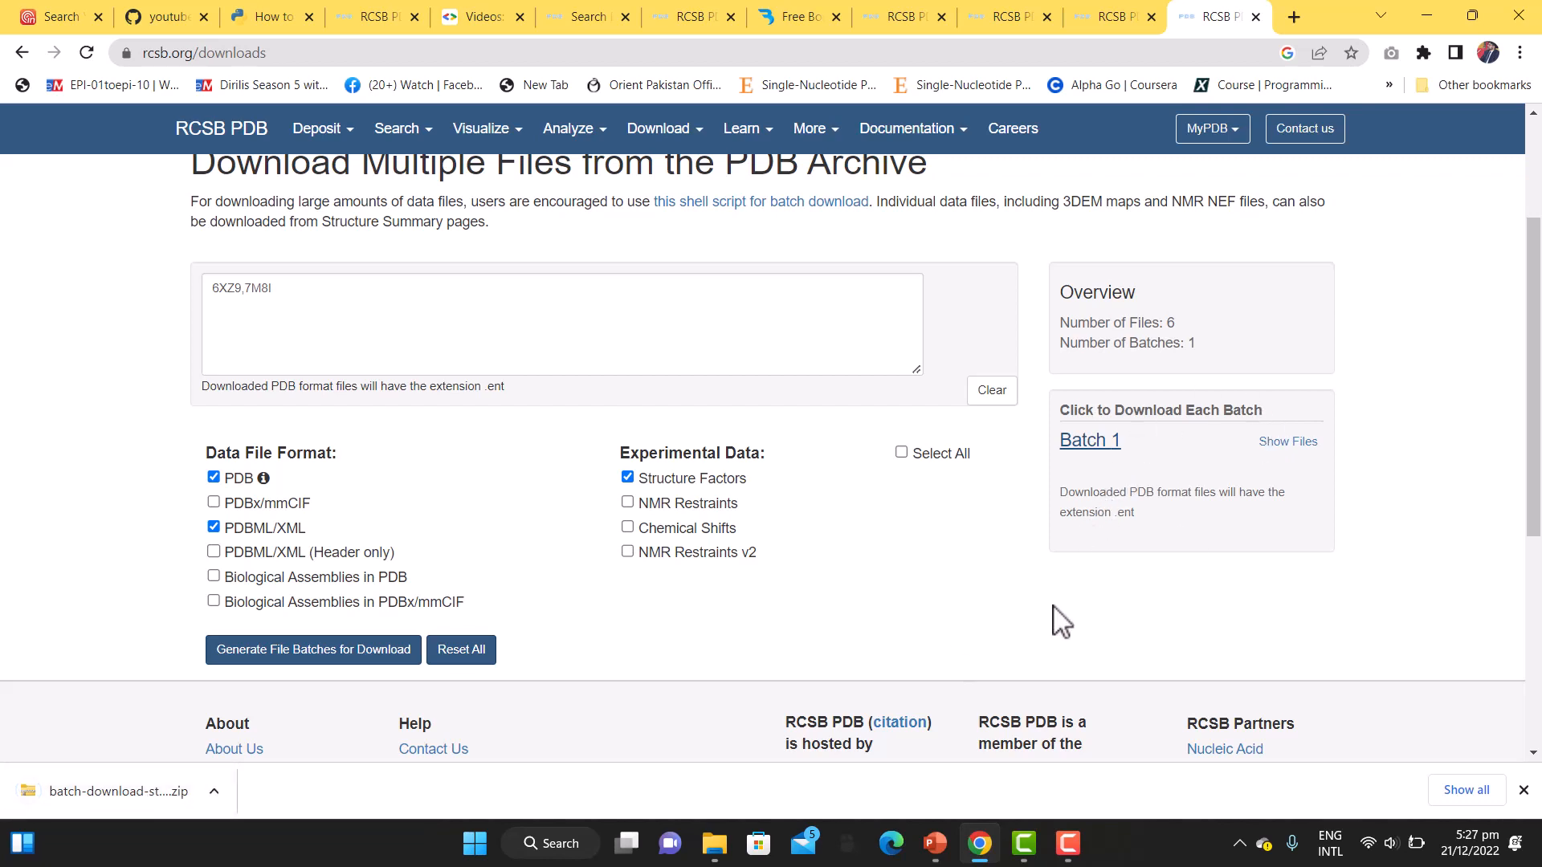
# Return to the search results and open the 6XZ9 structure summary to review its experimental data and validation.
pyautogui.scroll(3, 1061, 623)
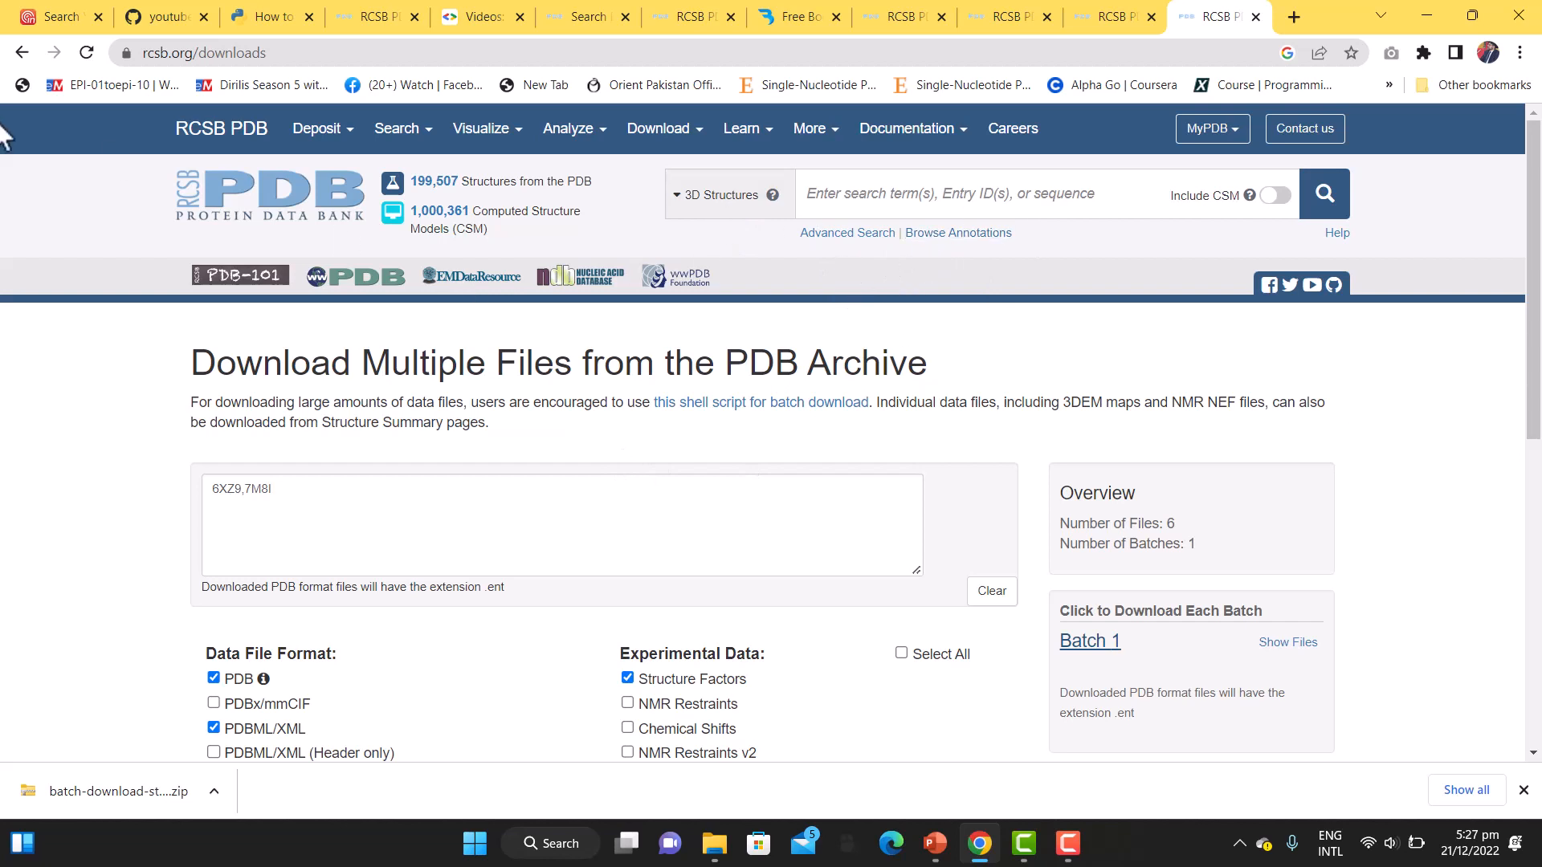
pyautogui.click(21, 53)
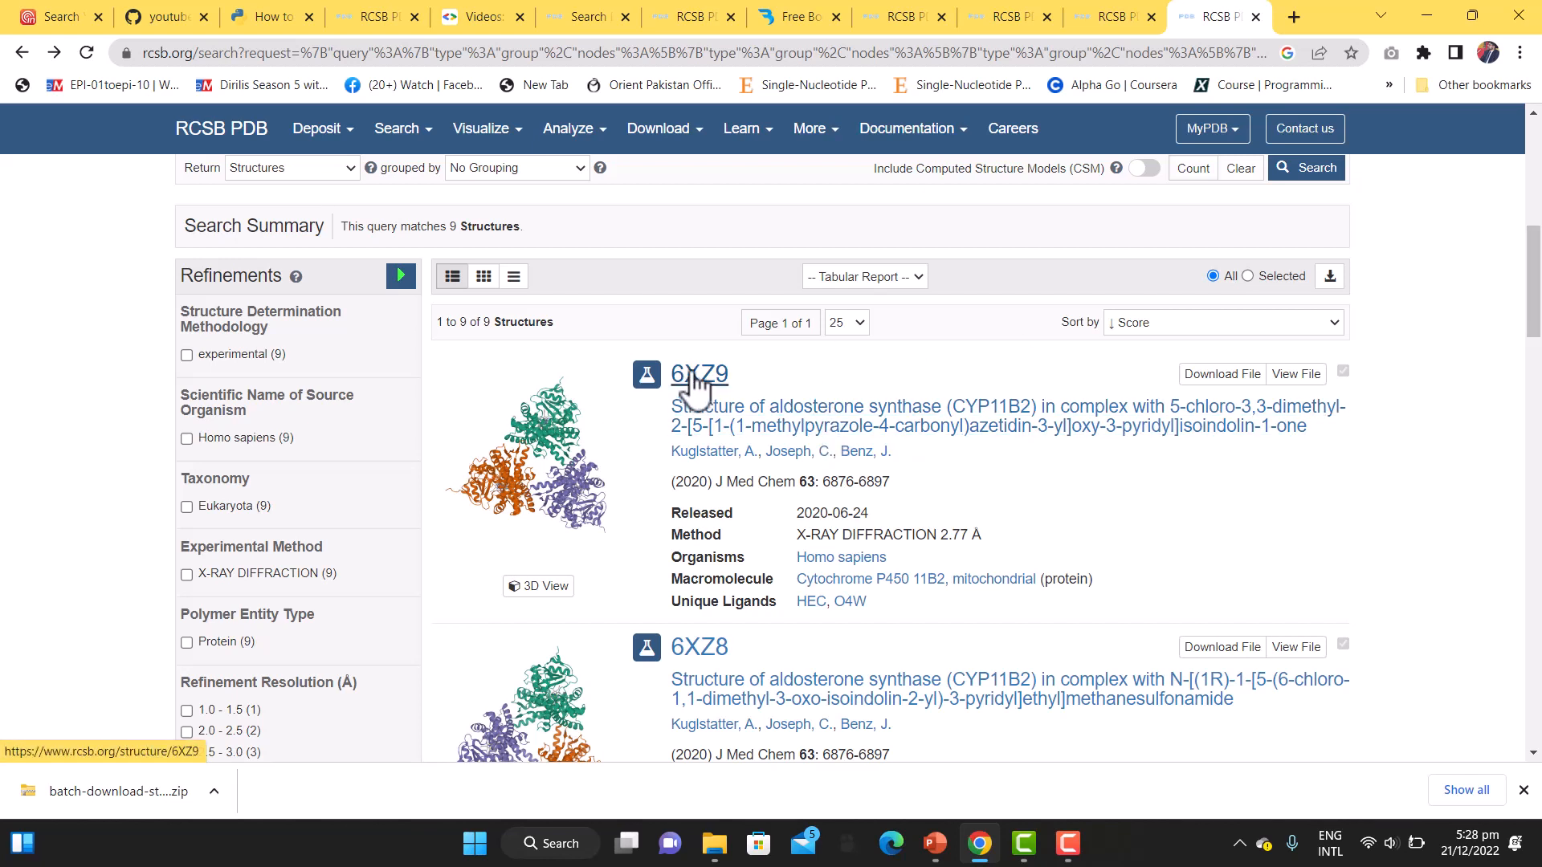
pyautogui.click(721, 424)
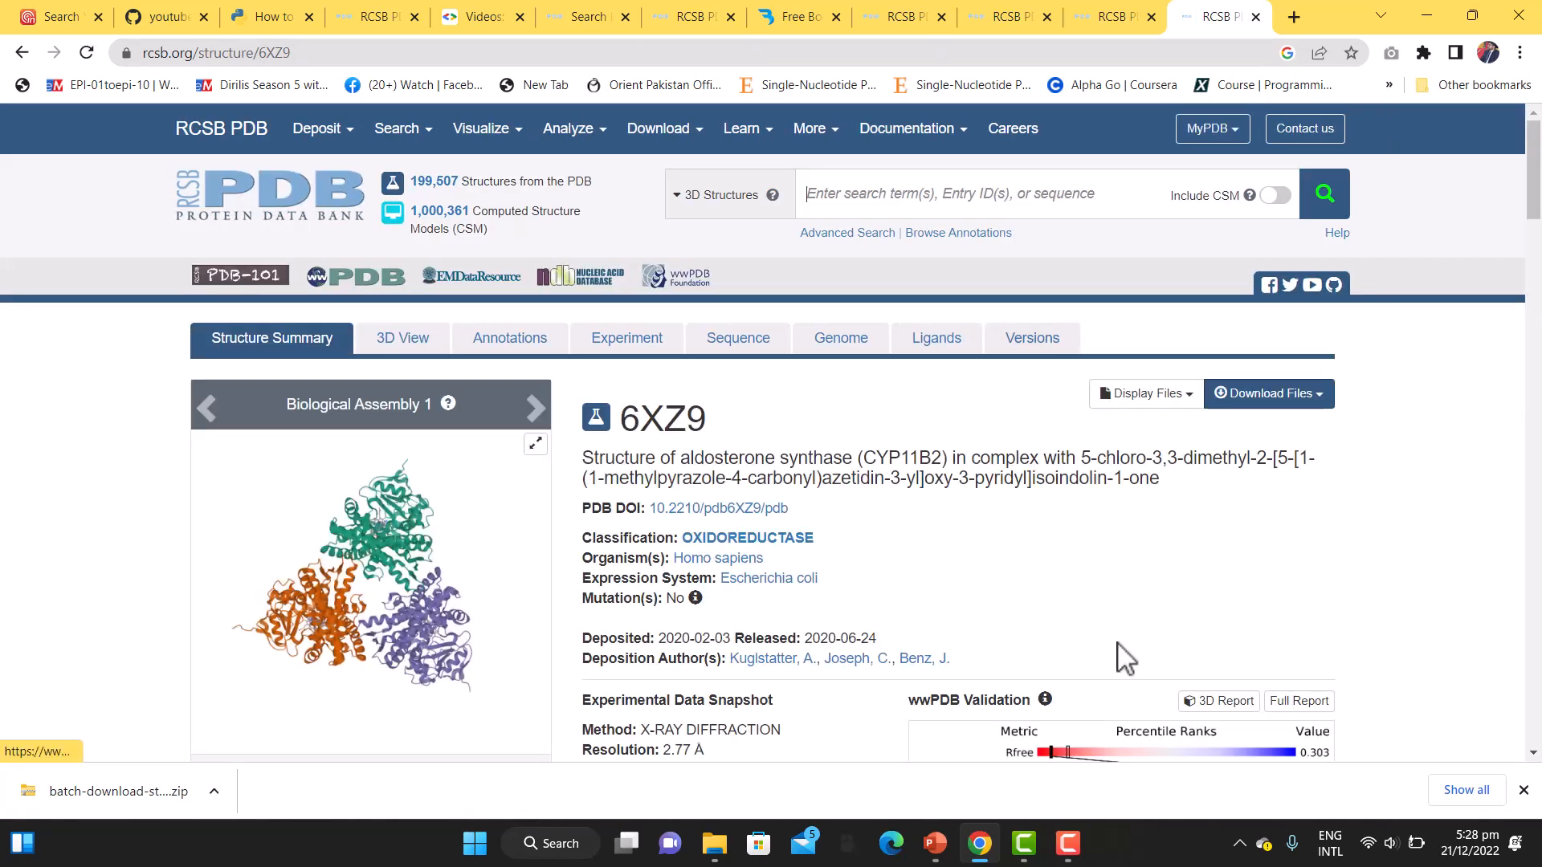
pyautogui.scroll(-3, 1242, 652)
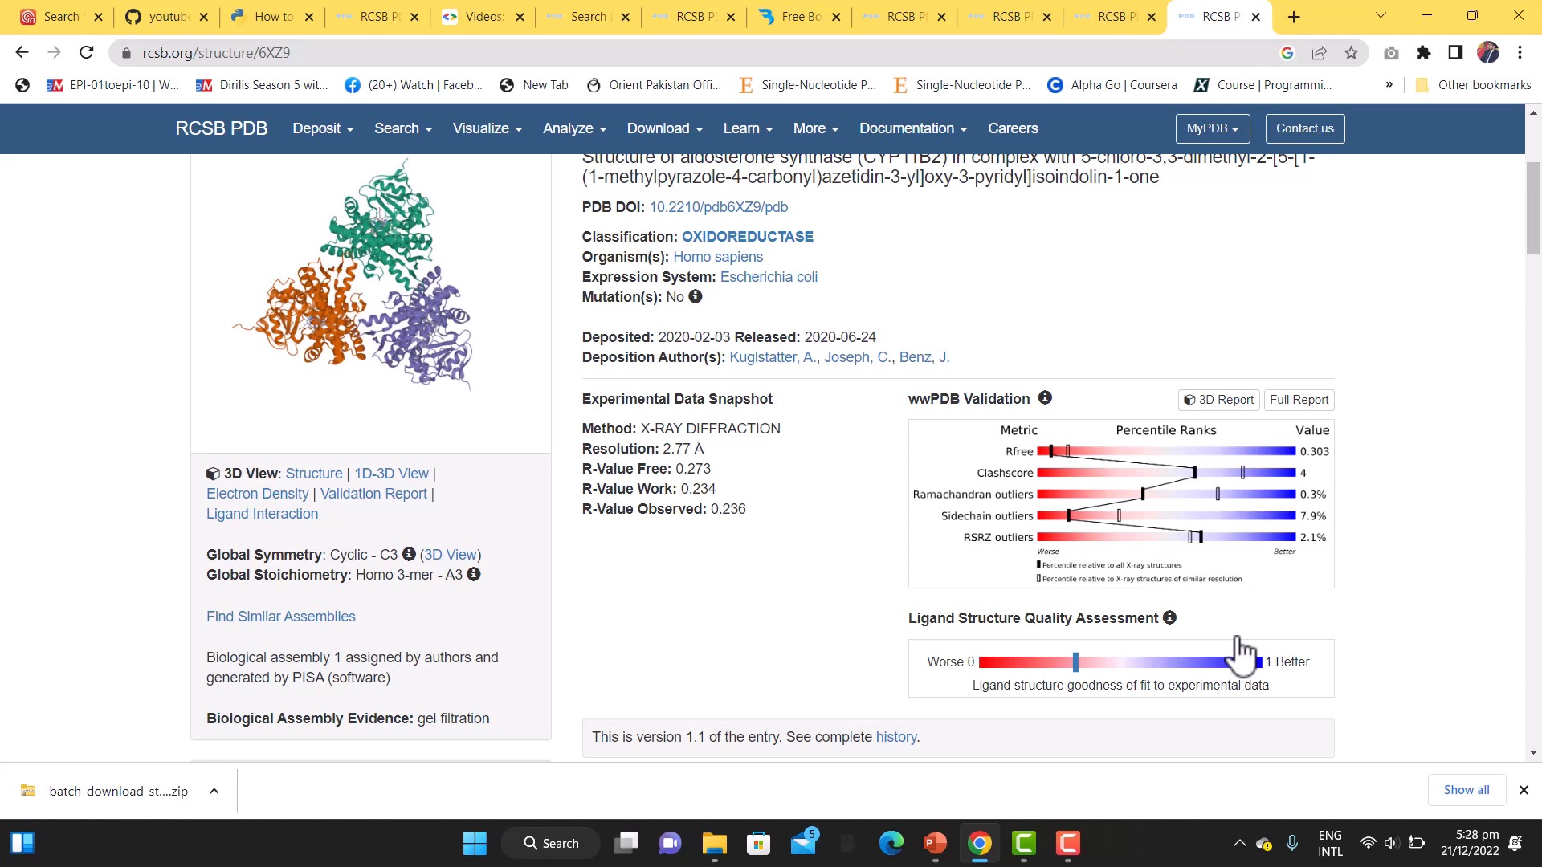
pyautogui.scroll(1, 764, 585)
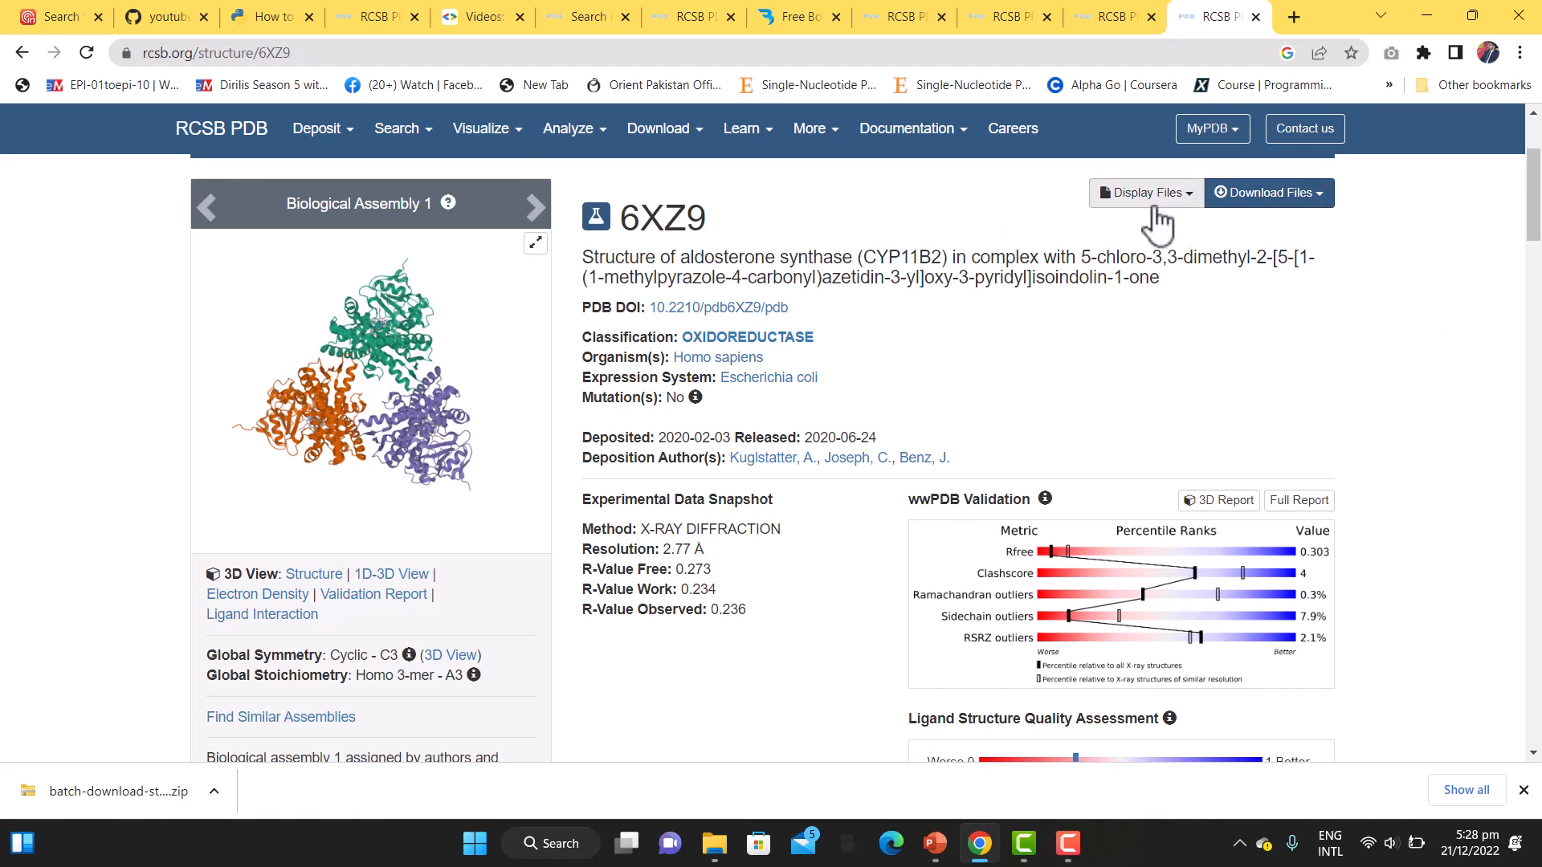
# Display the FASTA sequence of 6XZ9, highlight its full text, and return to the structure summary page.
pyautogui.click(1193, 196)
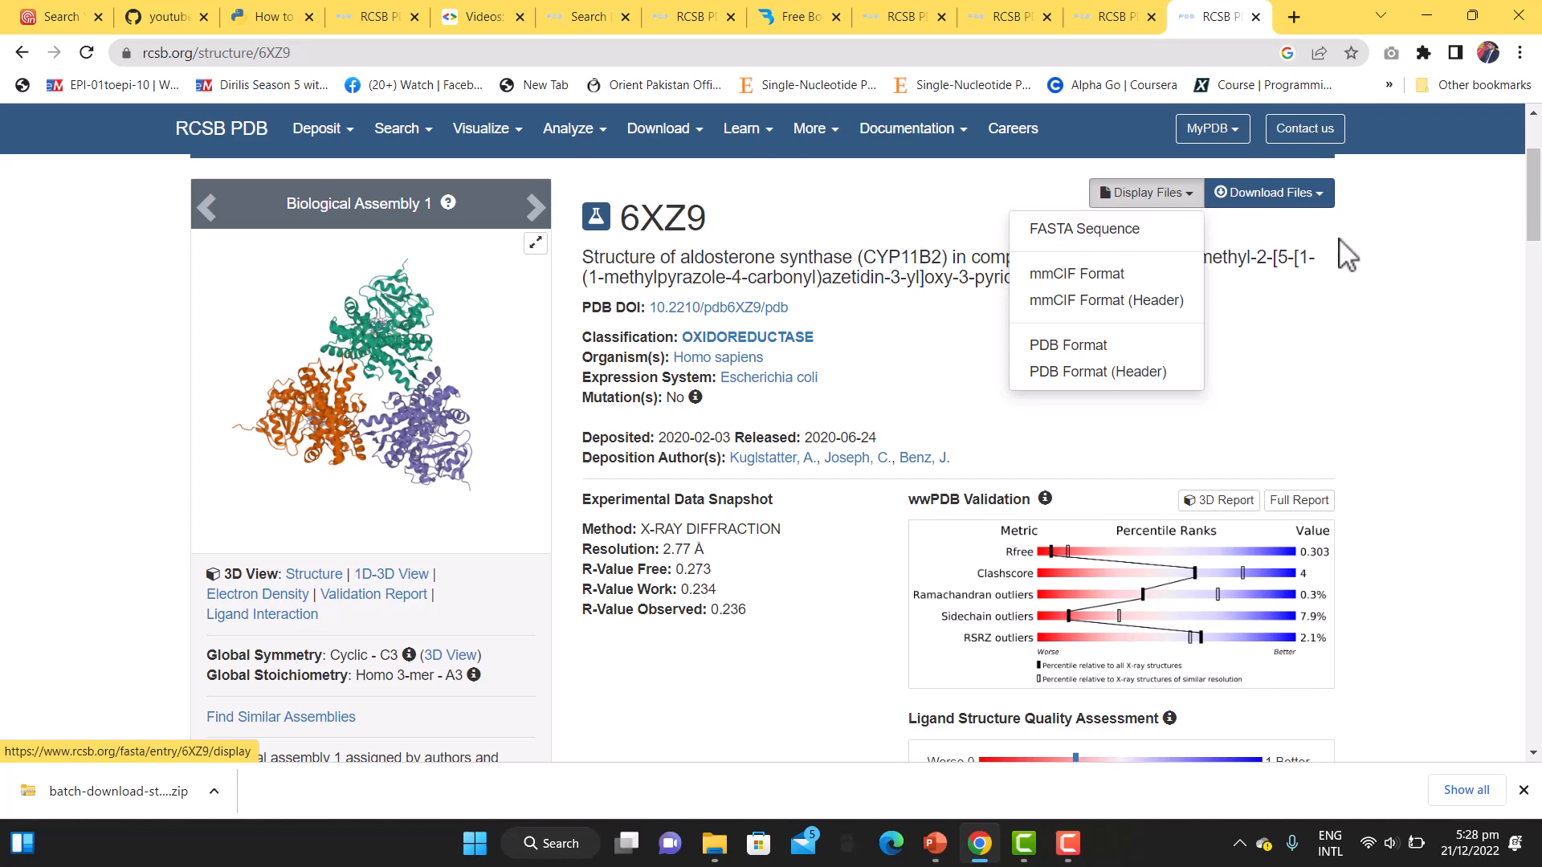
pyautogui.click(1320, 197)
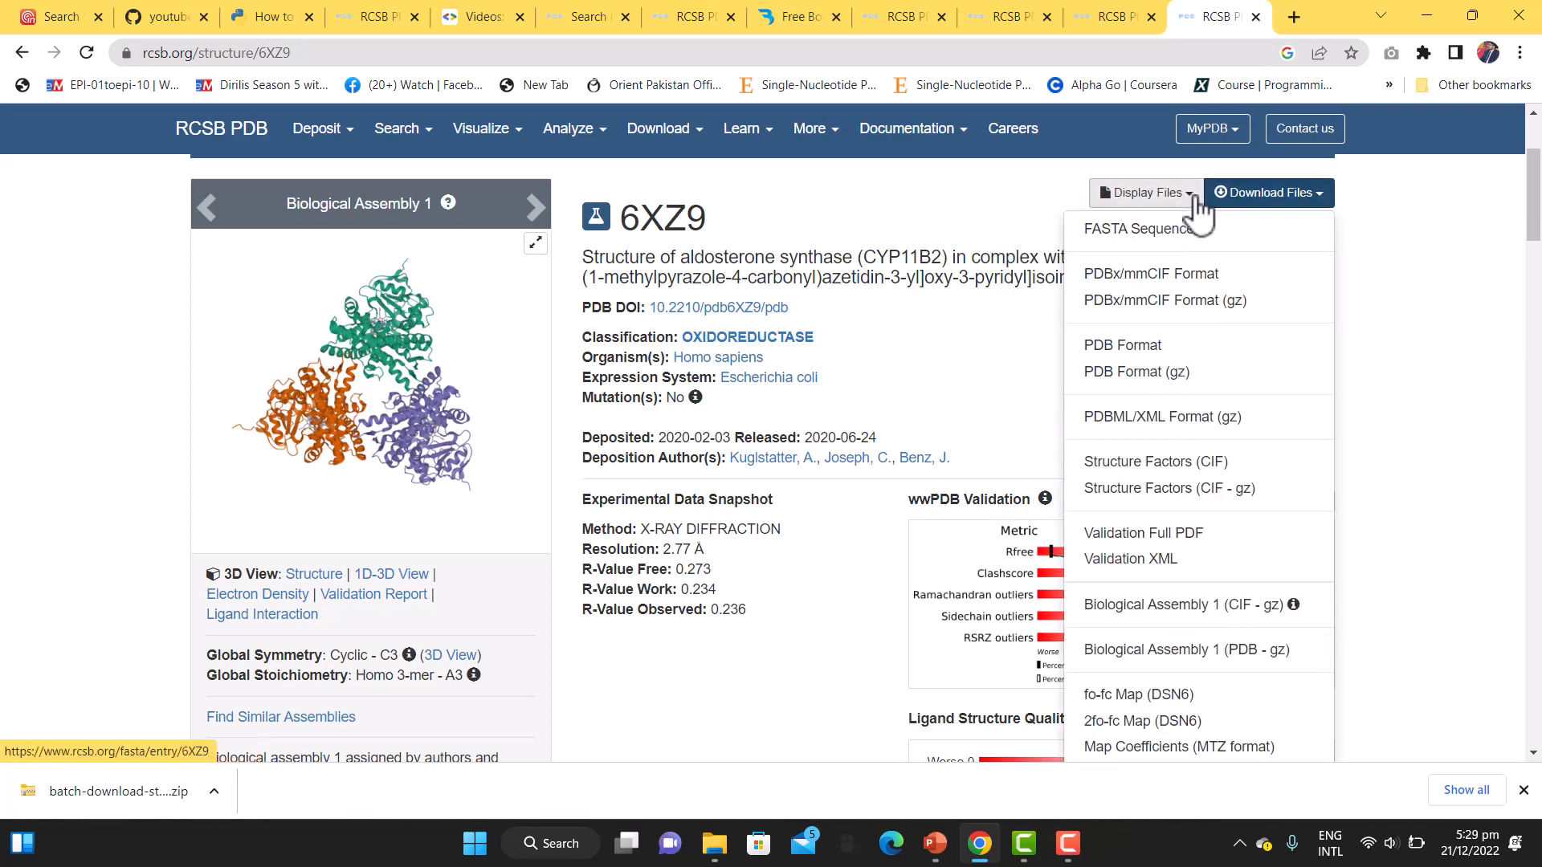
pyautogui.click(1160, 196)
pyautogui.click(1097, 232)
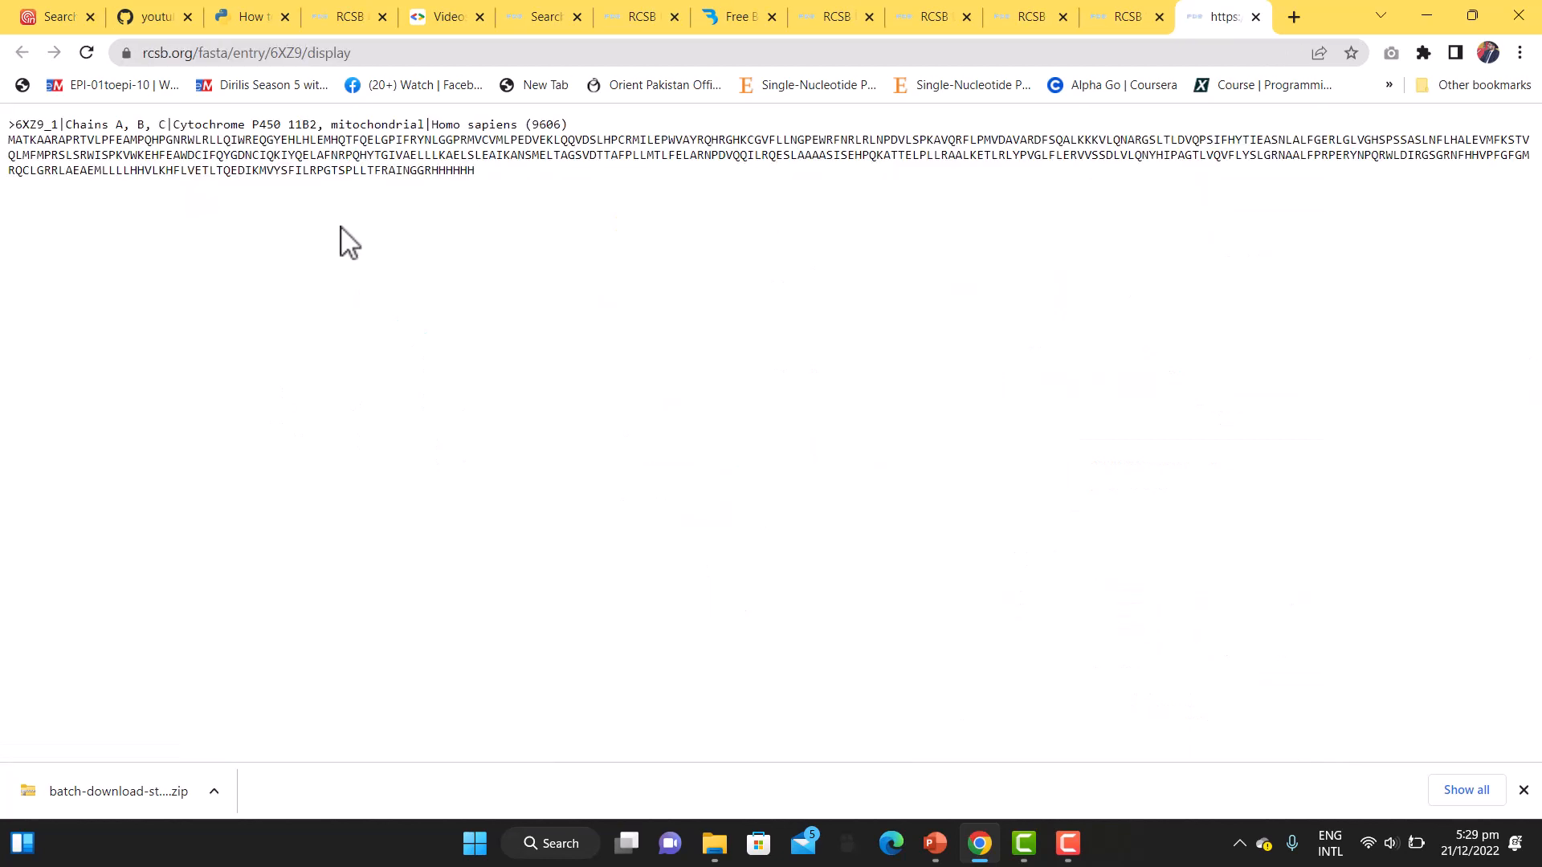
pyautogui.moveTo(8, 127); pyautogui.dragTo(510, 191)
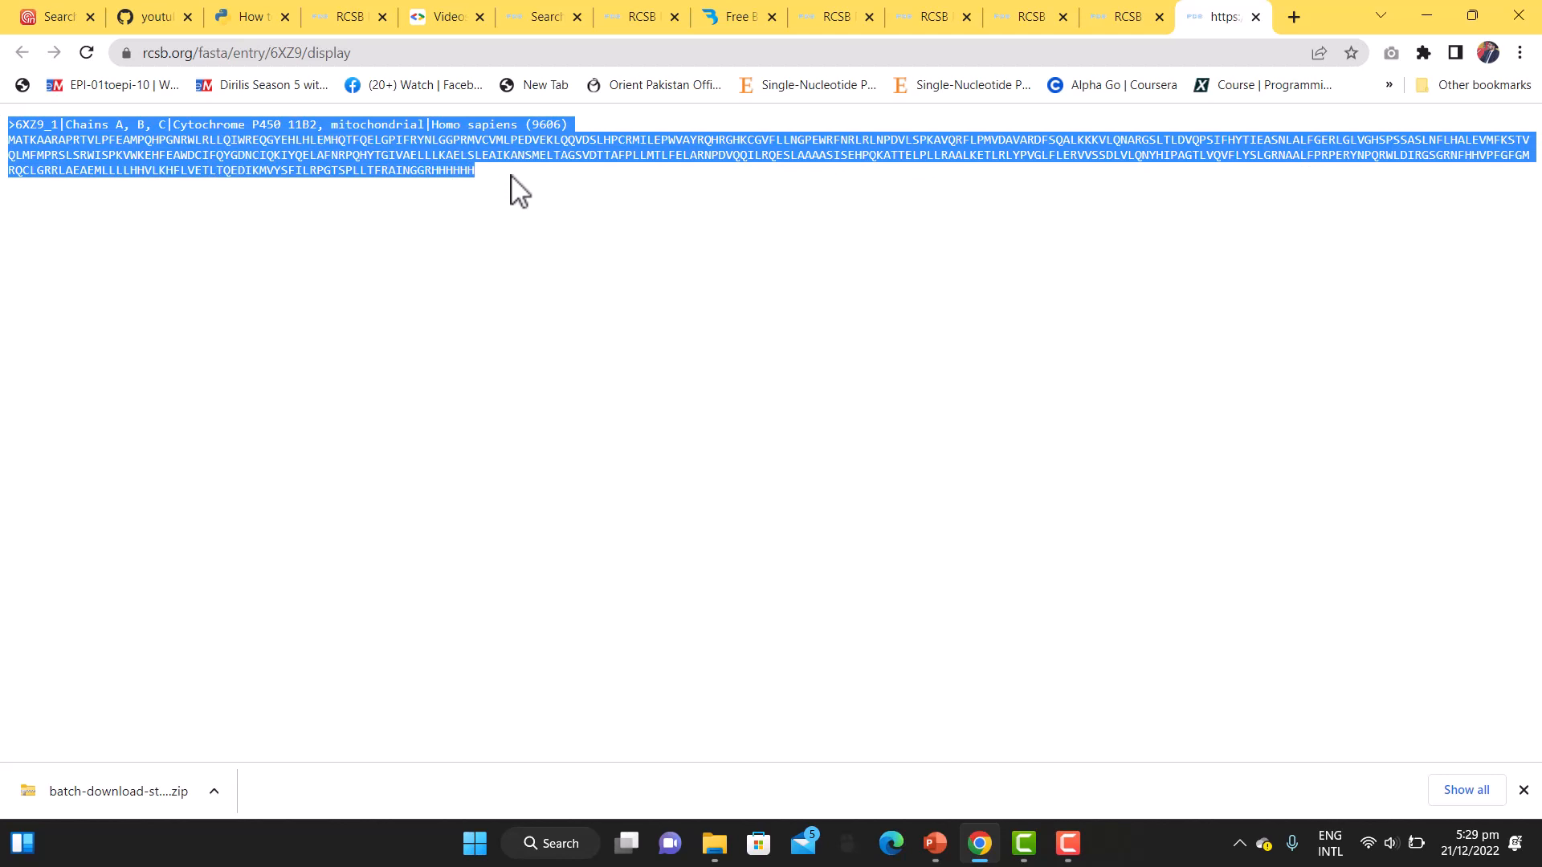
pyautogui.click(1116, 15)
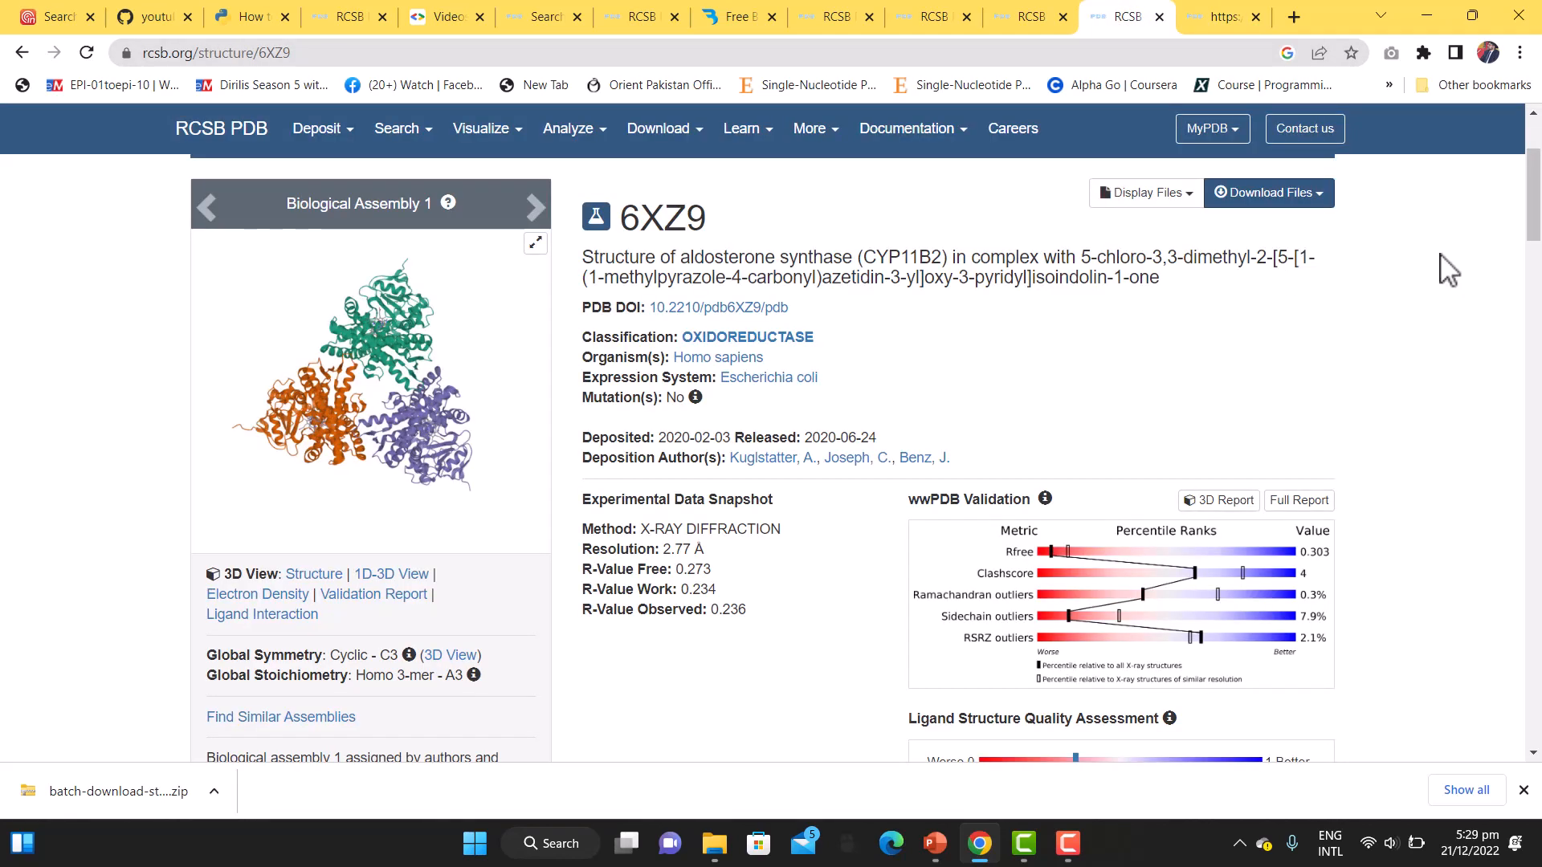
# Examine the file formats offered for downloading the 6XZ9 entry.
pyautogui.click(1321, 200)
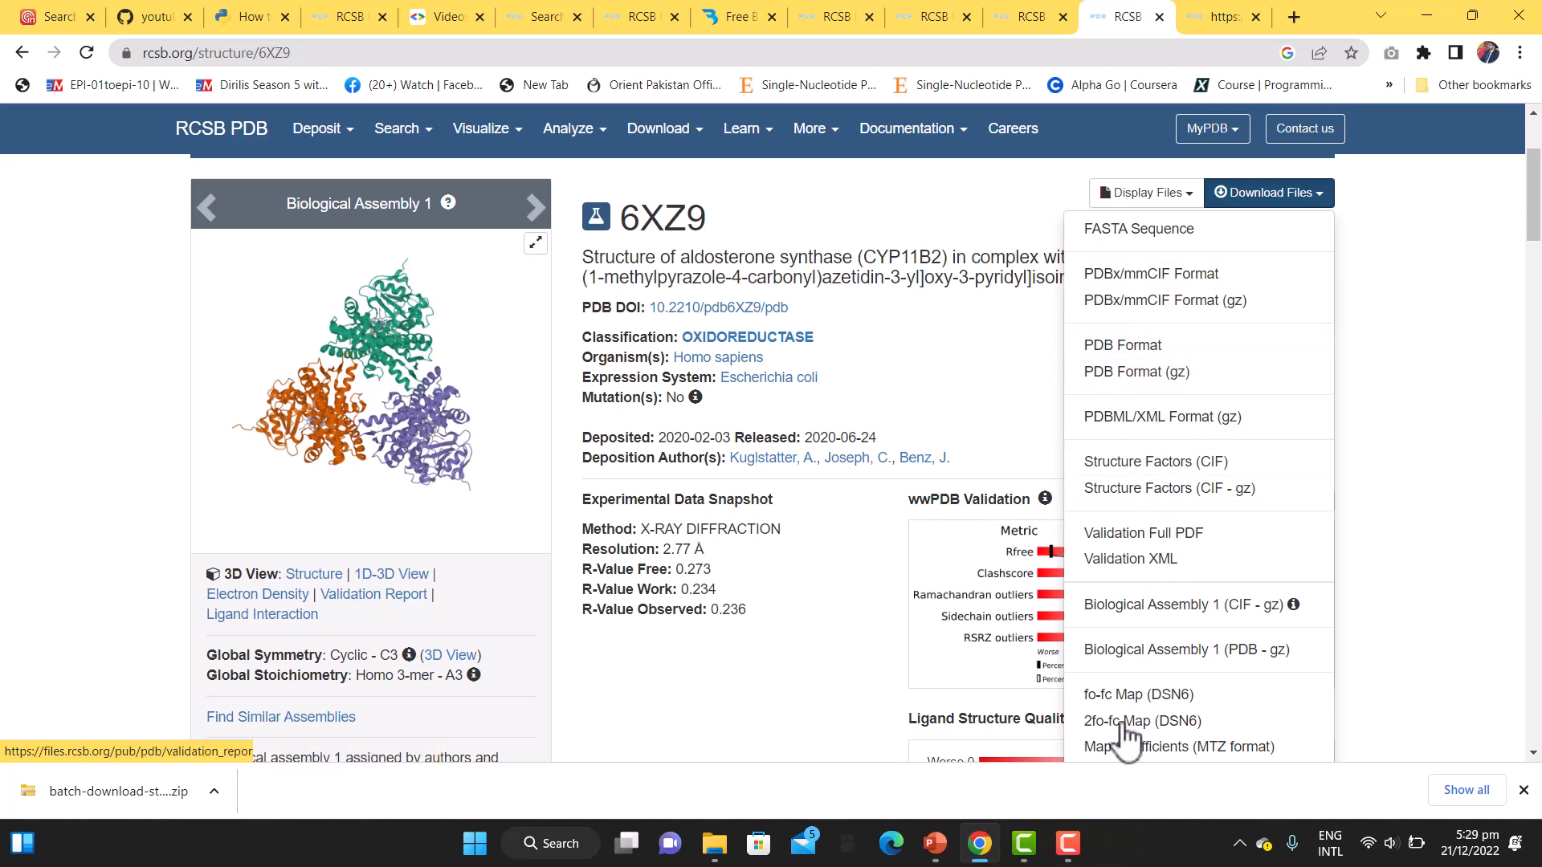
pyautogui.click(1397, 399)
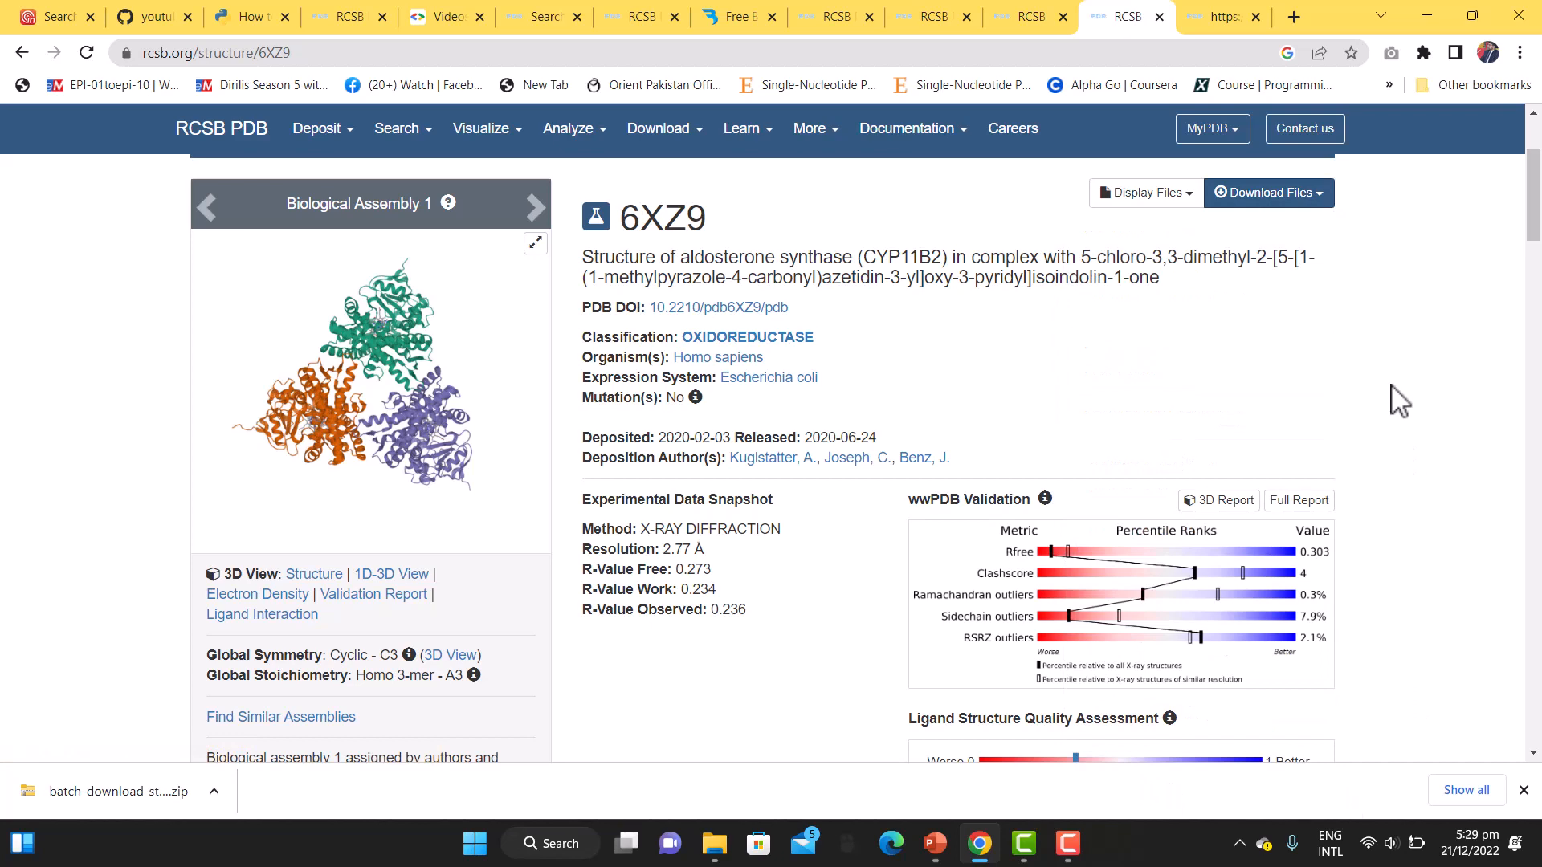
pyautogui.scroll(3, 1397, 399)
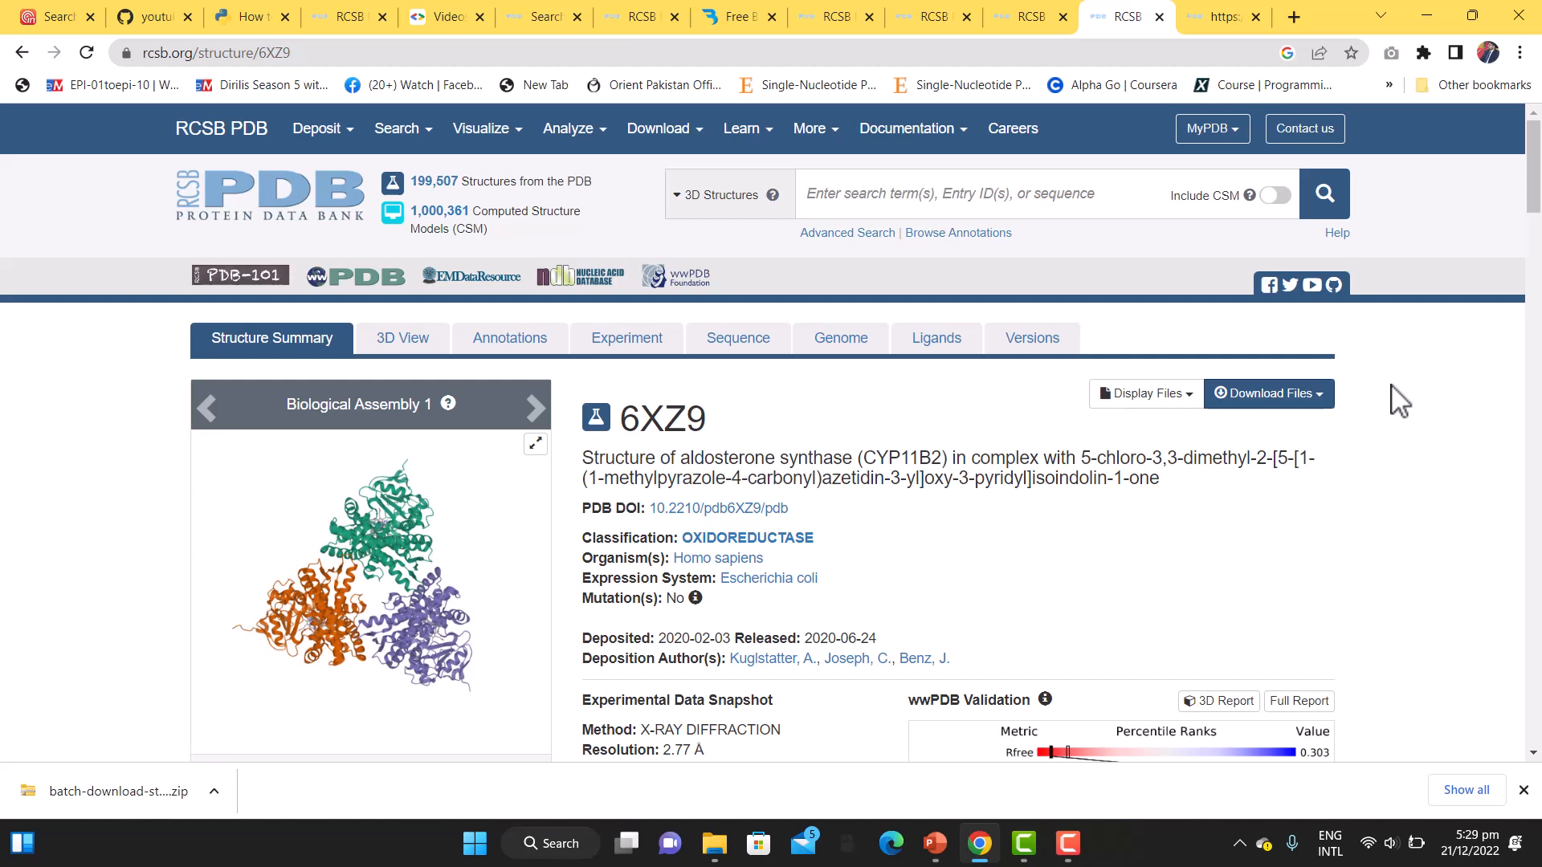
# Open the Advanced Search query builder and enter "luciferase" as the full-text search term.
pyautogui.click(836, 238)
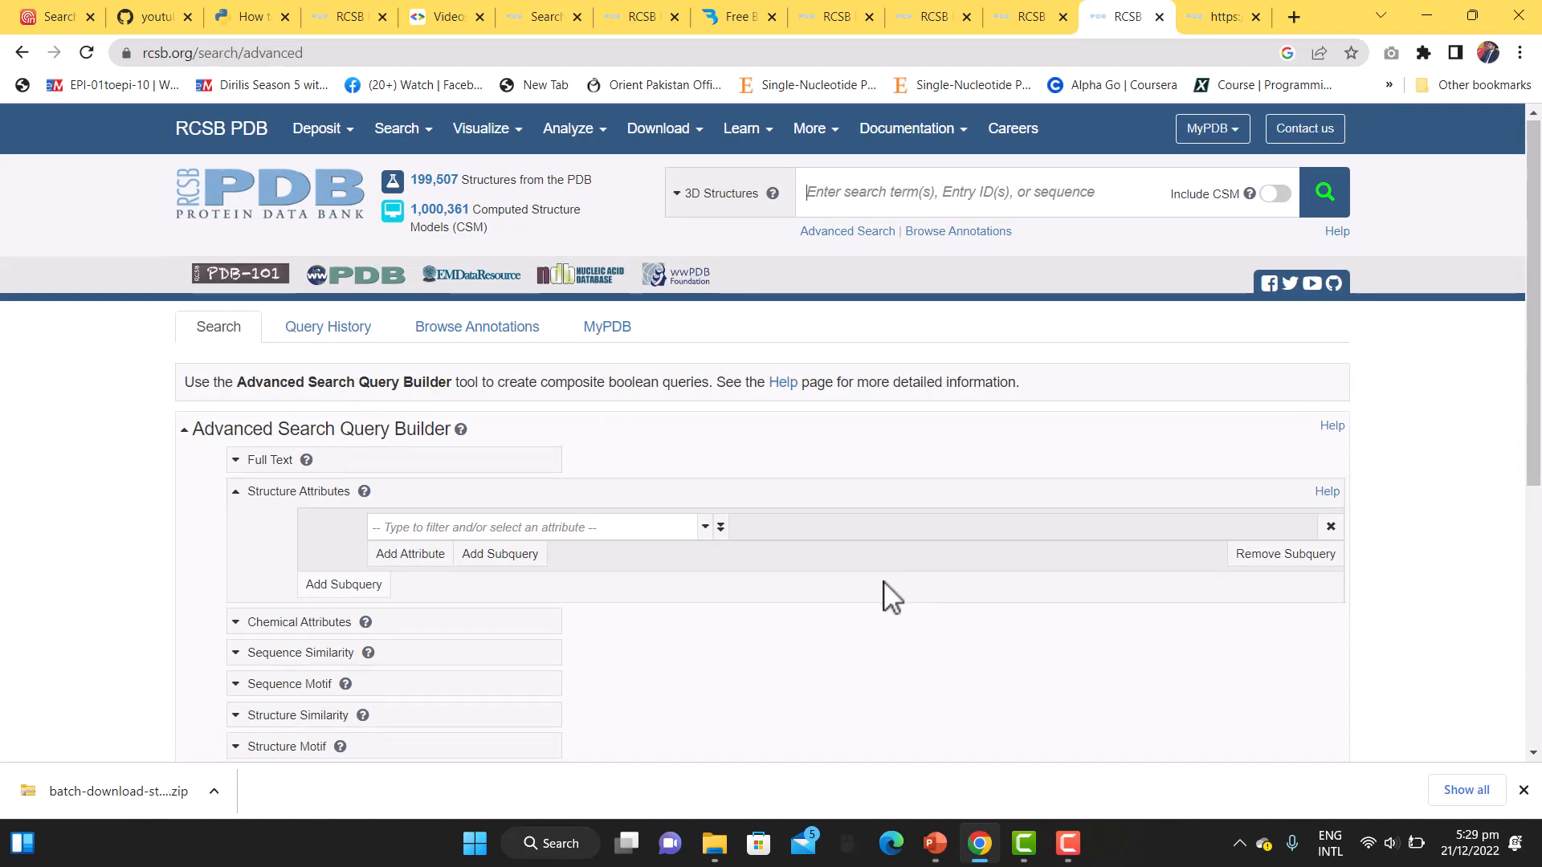
pyautogui.scroll(-3, 884, 596)
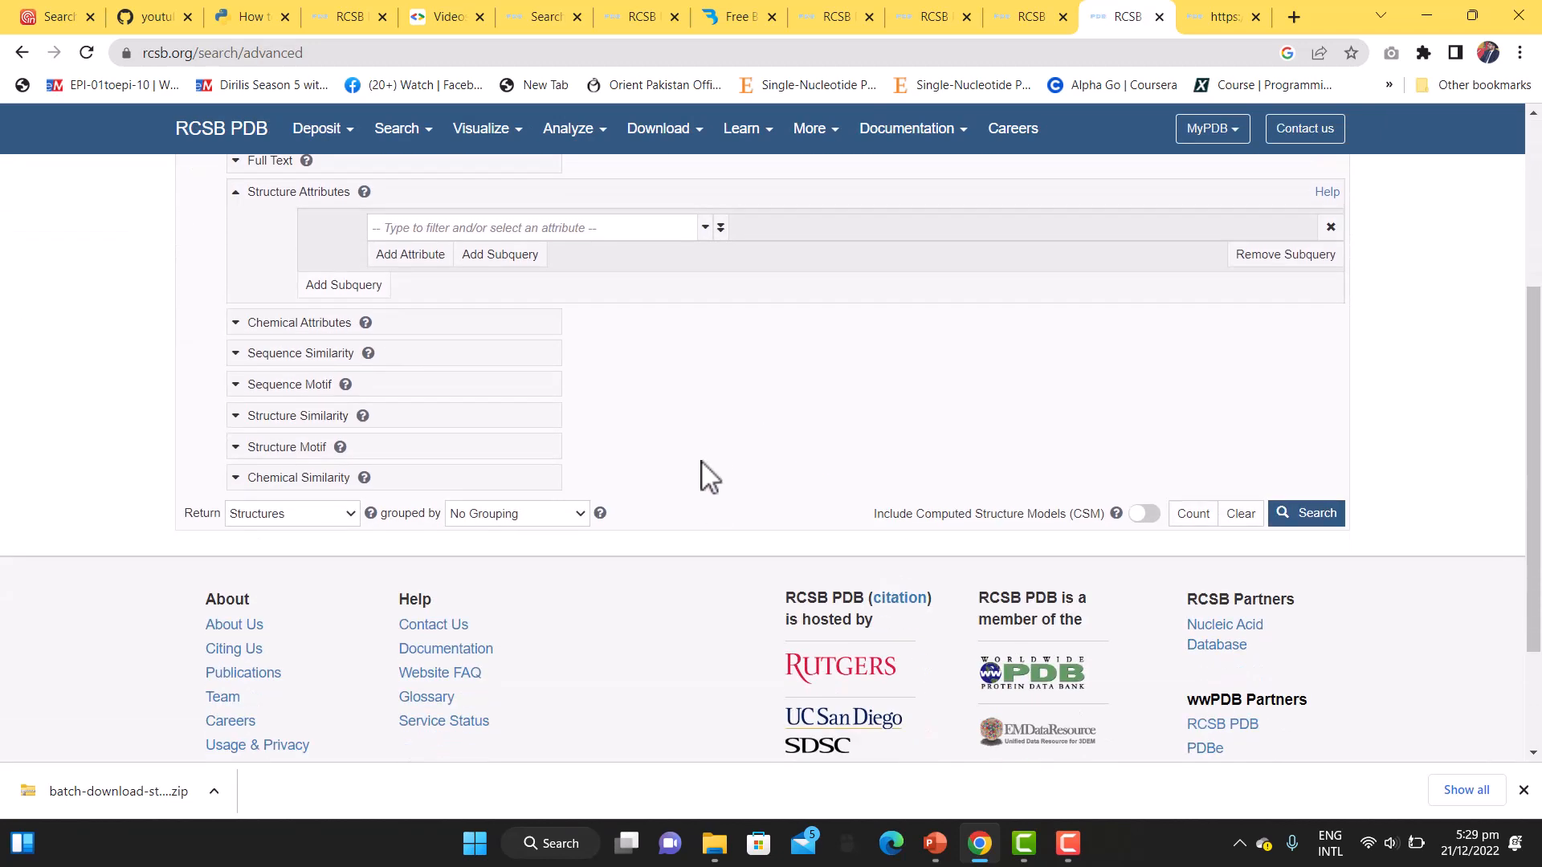
pyautogui.scroll(2, 701, 476)
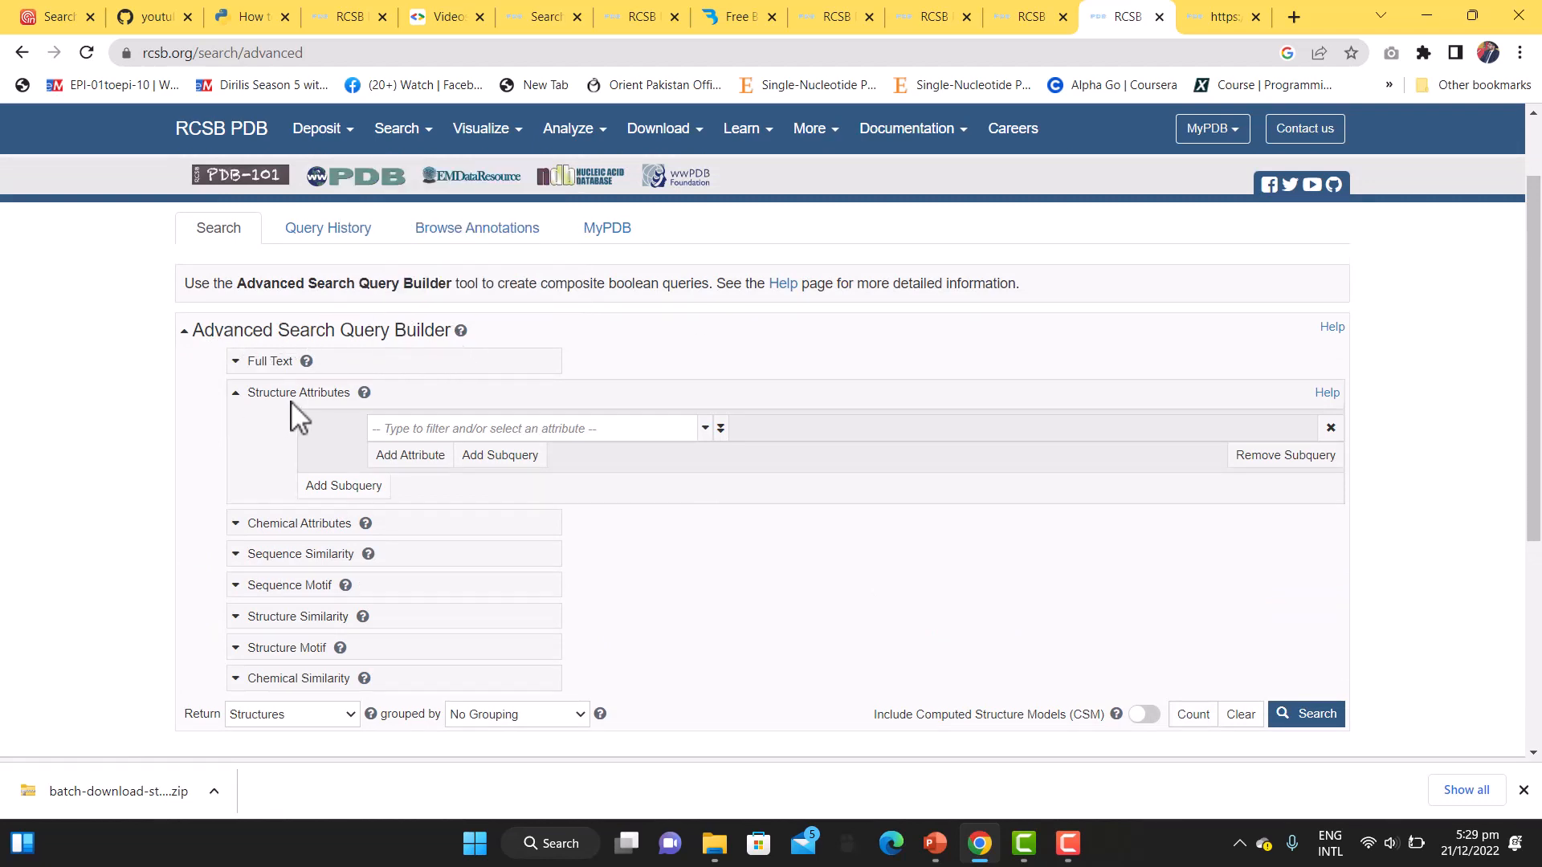
pyautogui.click(236, 362)
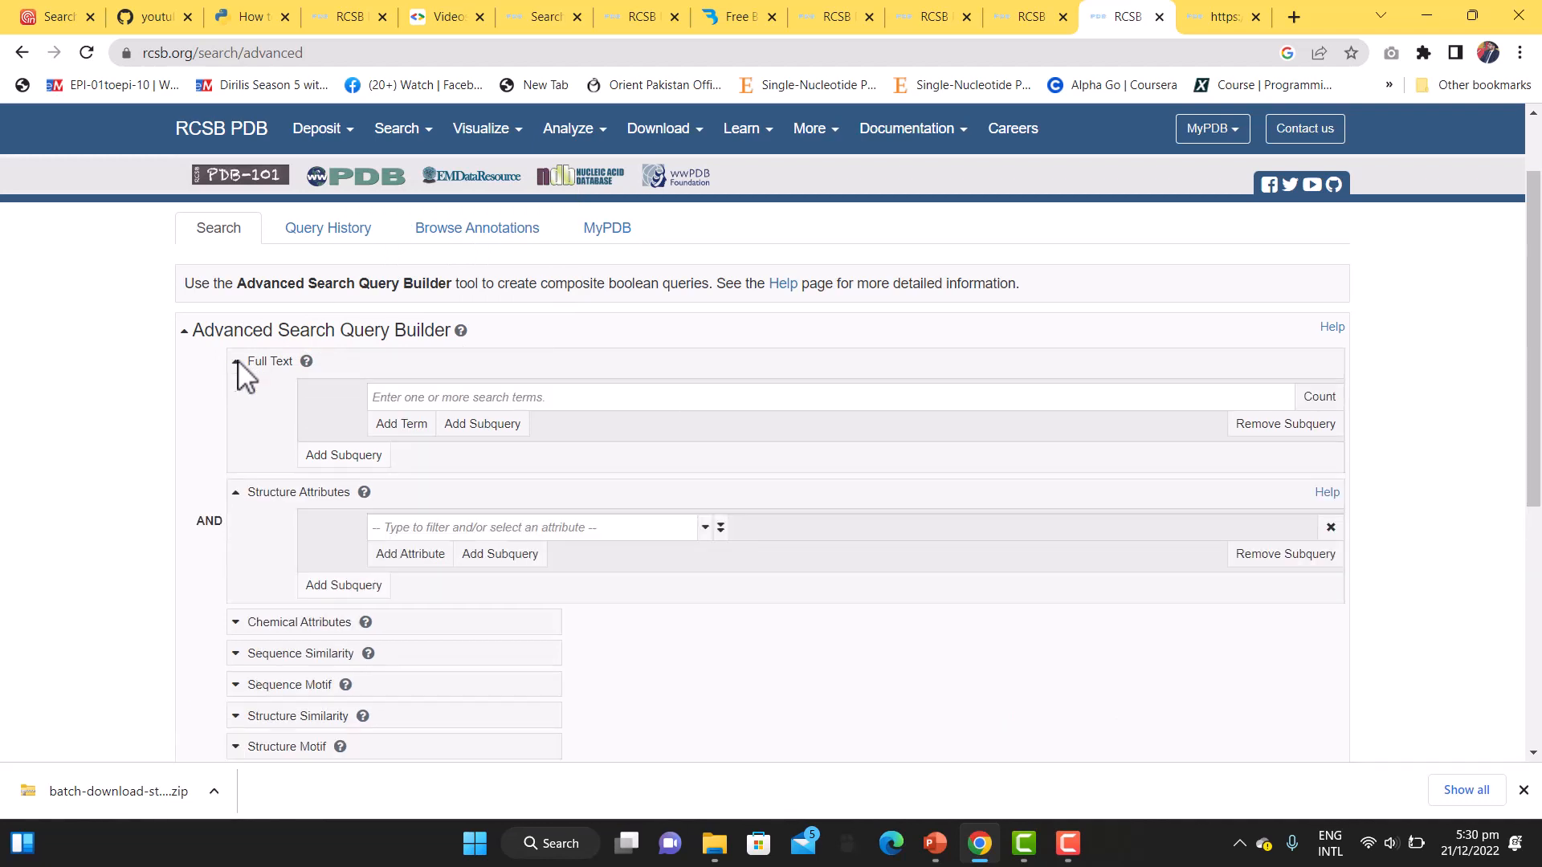
pyautogui.click(475, 397)
pyautogui.write('luceferase')
pyautogui.click(397, 399)
pyautogui.rightClick(397, 399)
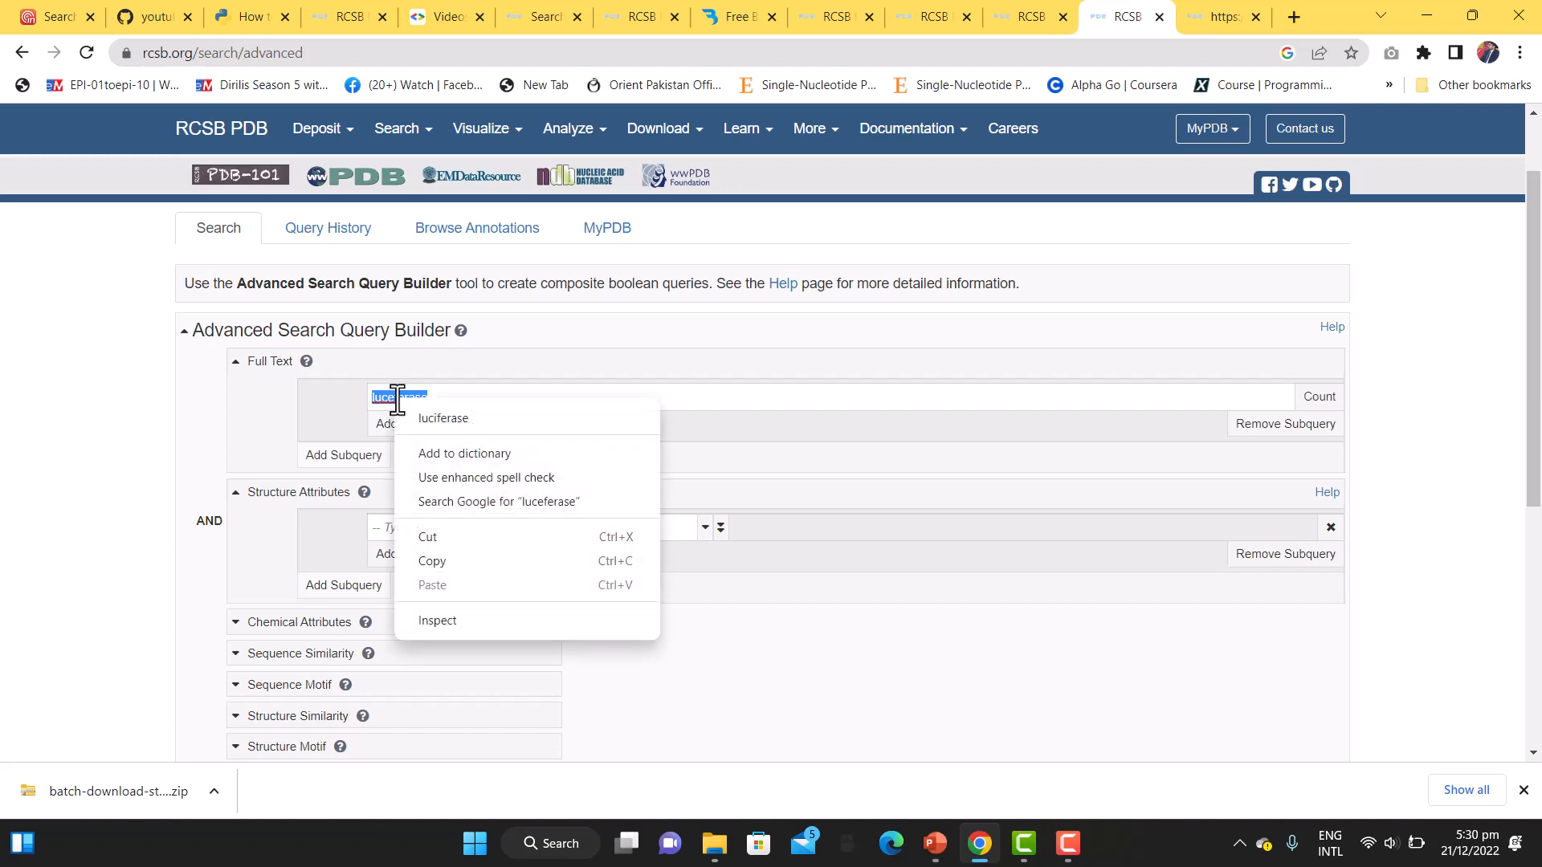
pyautogui.click(447, 419)
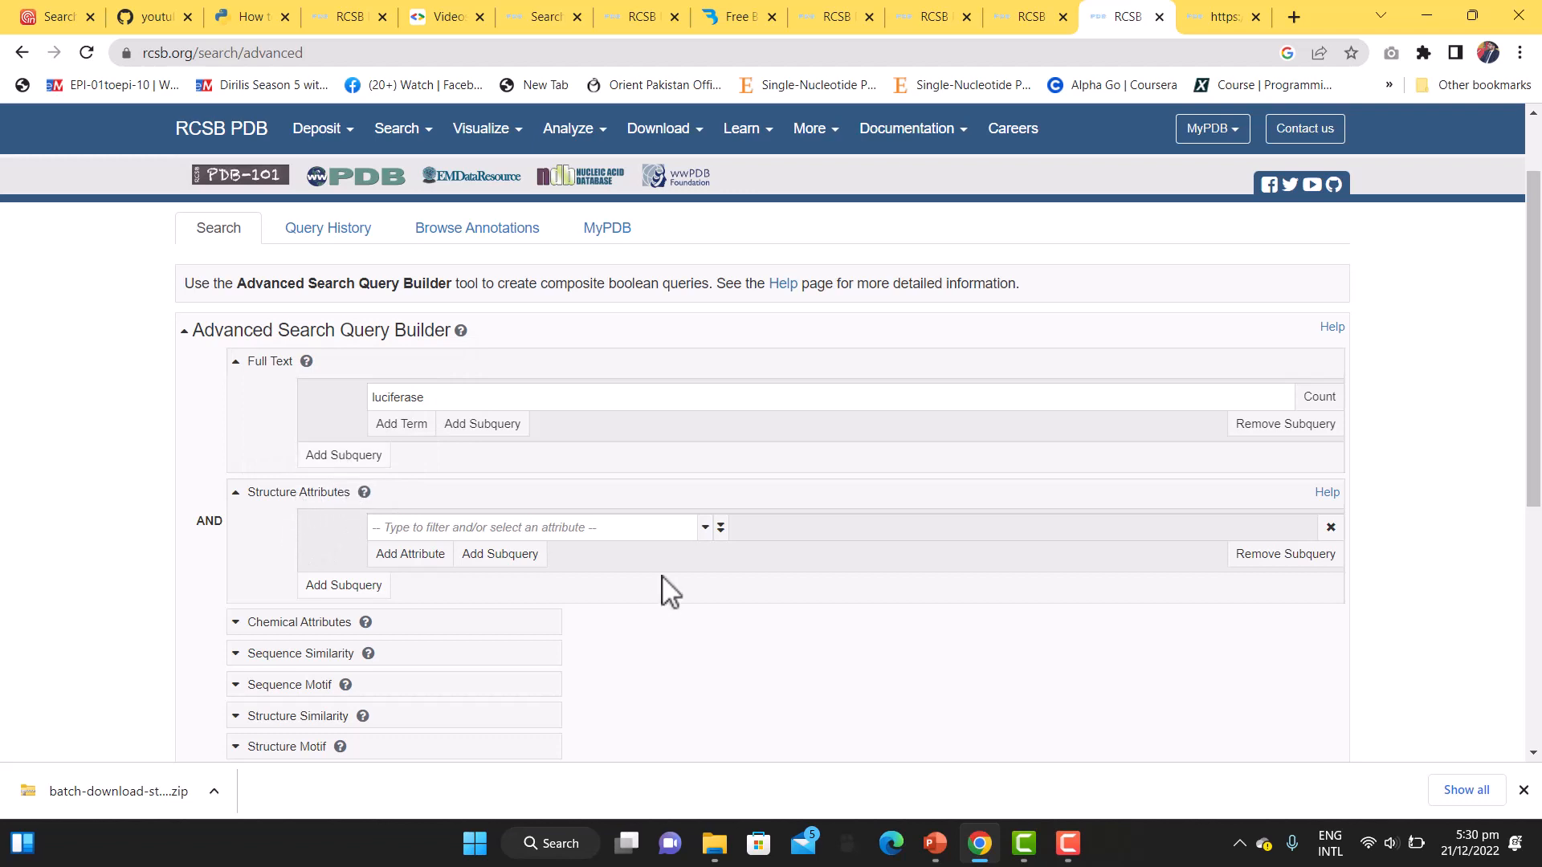
# Add an empty second full-text subquery and choose Release Date as the structure attribute.
pyautogui.scroll(-1, 664, 588)
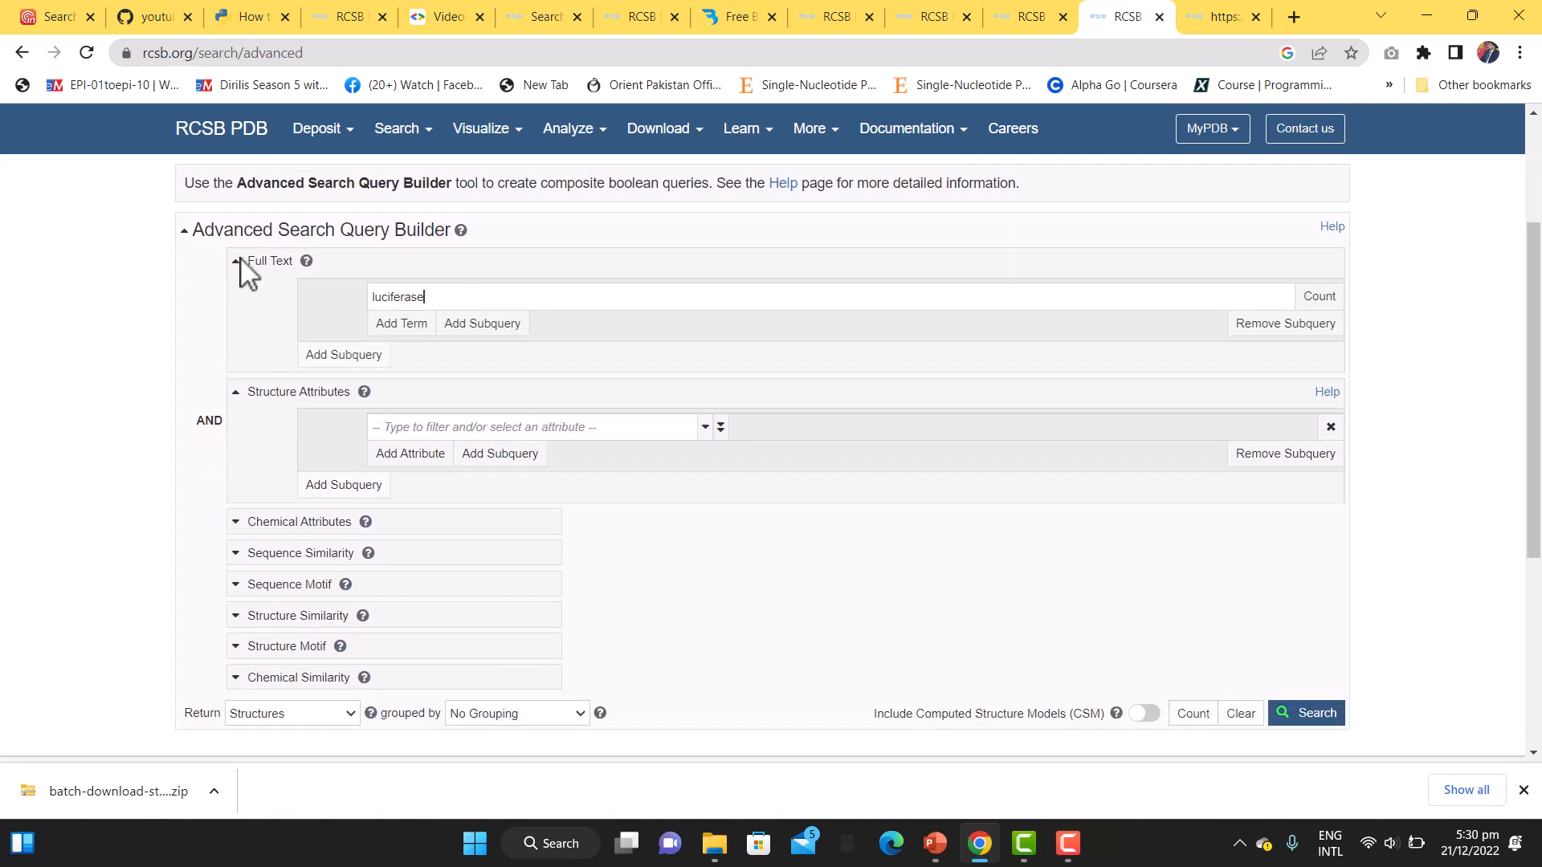
pyautogui.click(346, 355)
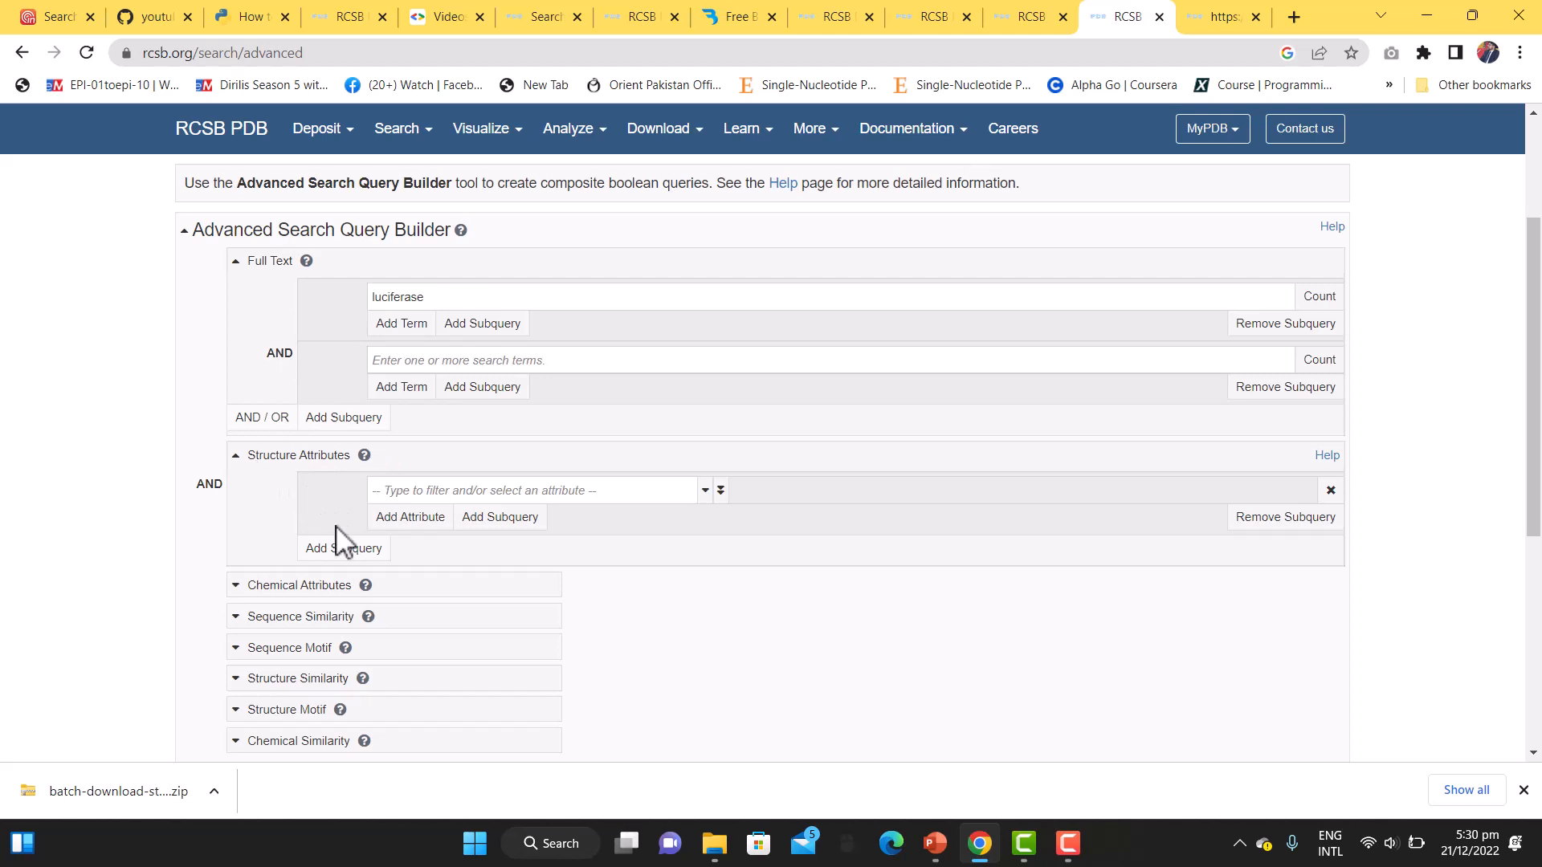
pyautogui.click(569, 491)
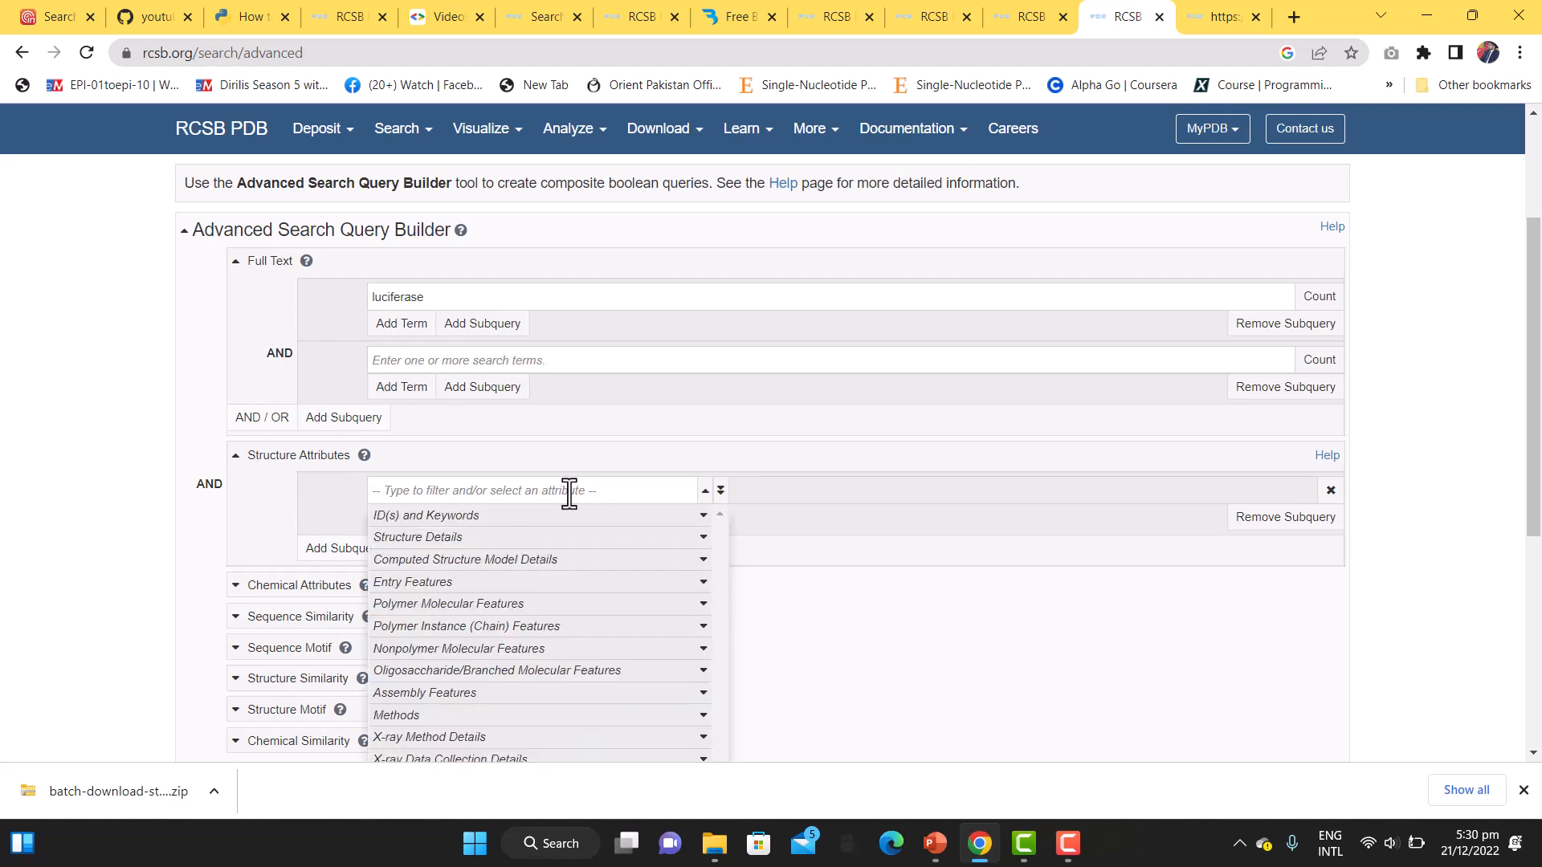
pyautogui.write('re')
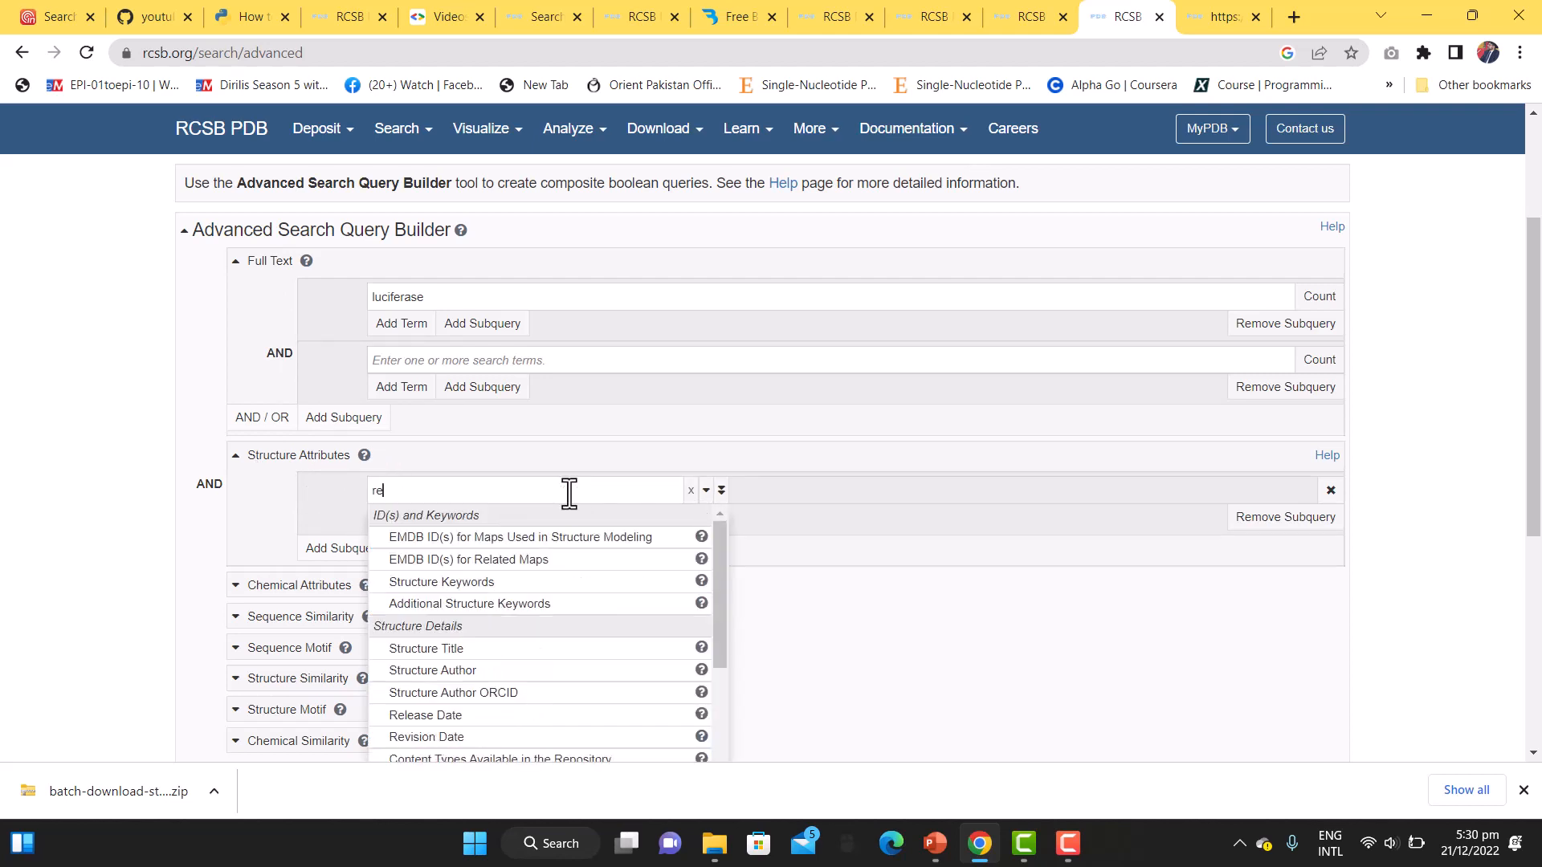
pyautogui.write('lease')
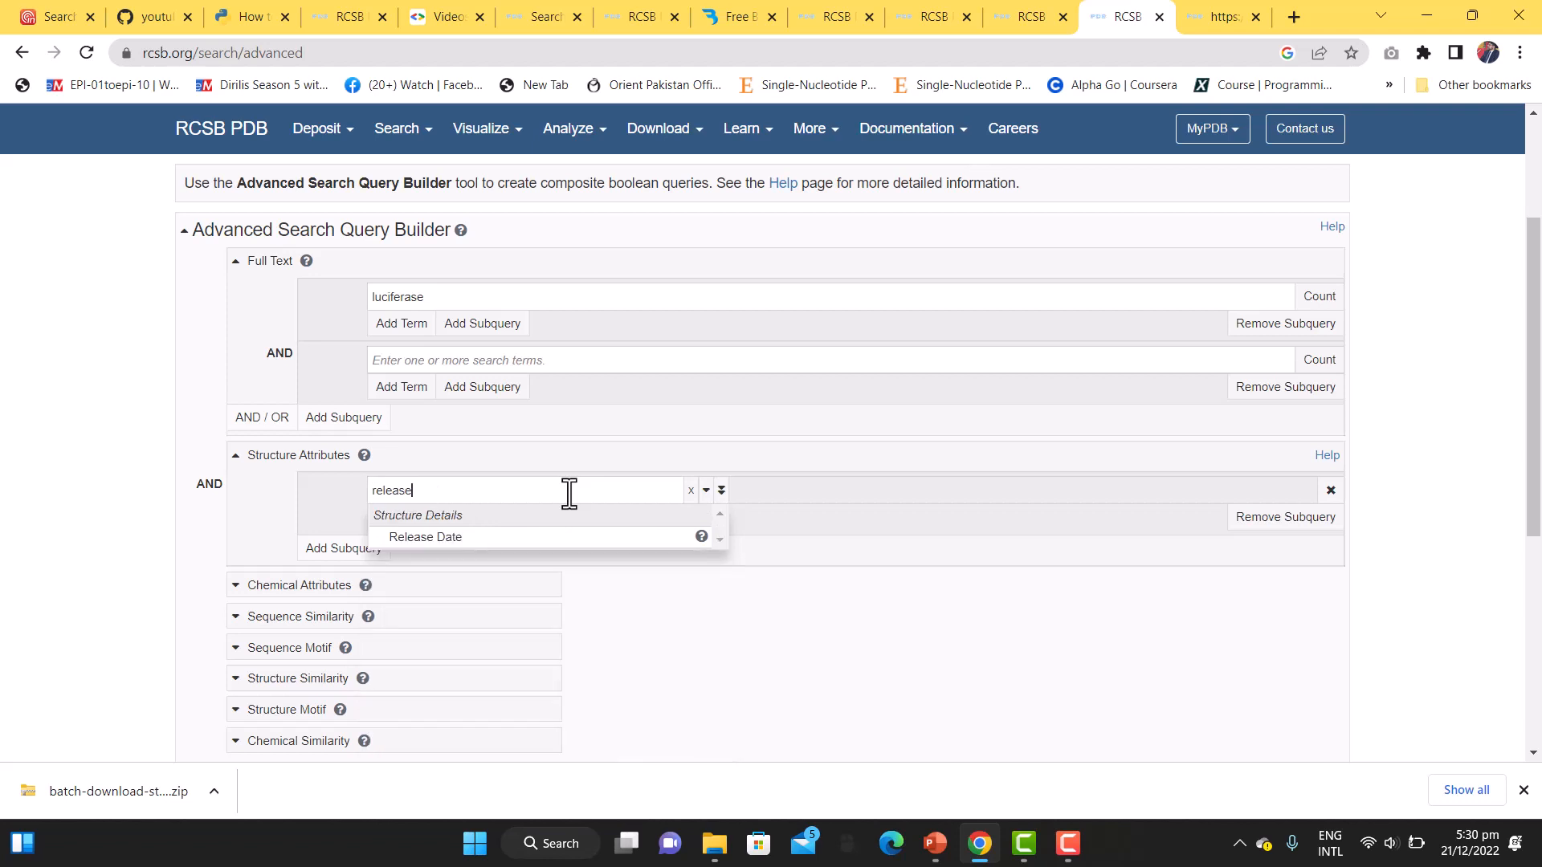
pyautogui.click(448, 538)
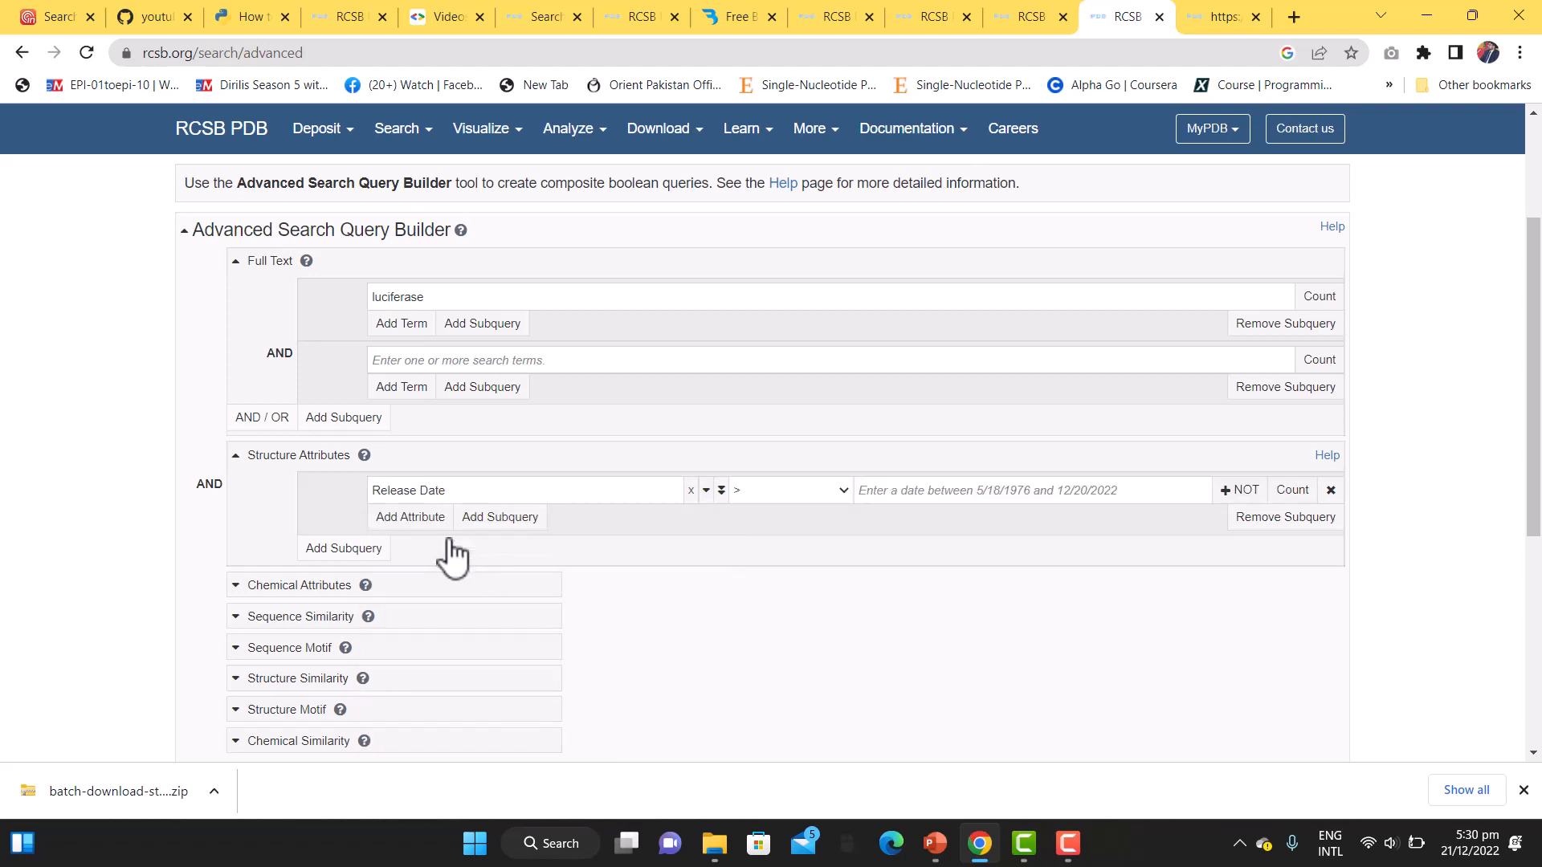
# Set the Release Date condition to greater than 08/11/2020.
pyautogui.click(990, 491)
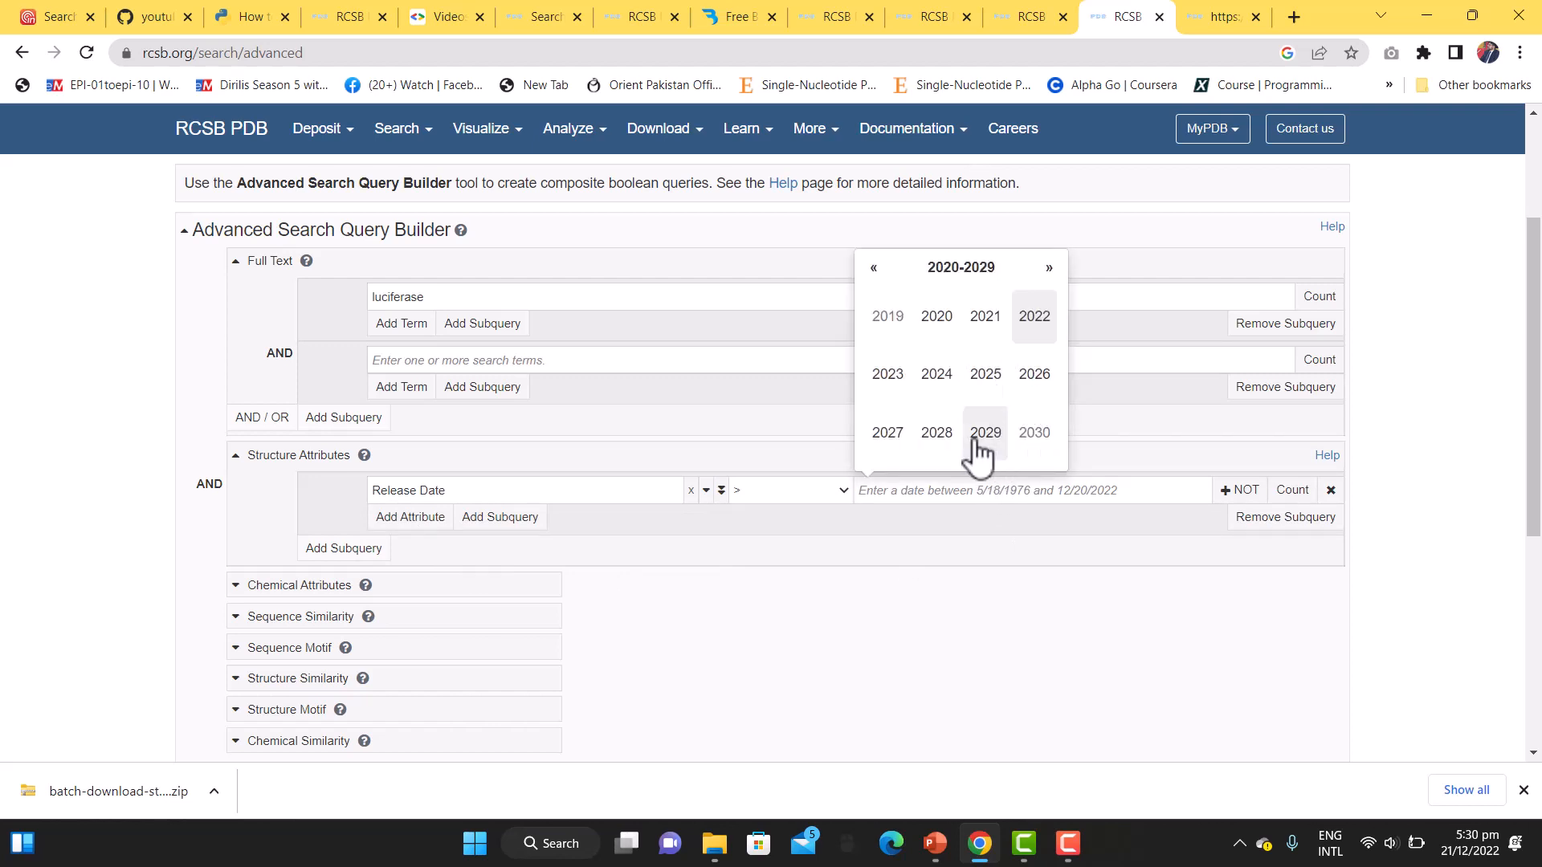
pyautogui.click(936, 320)
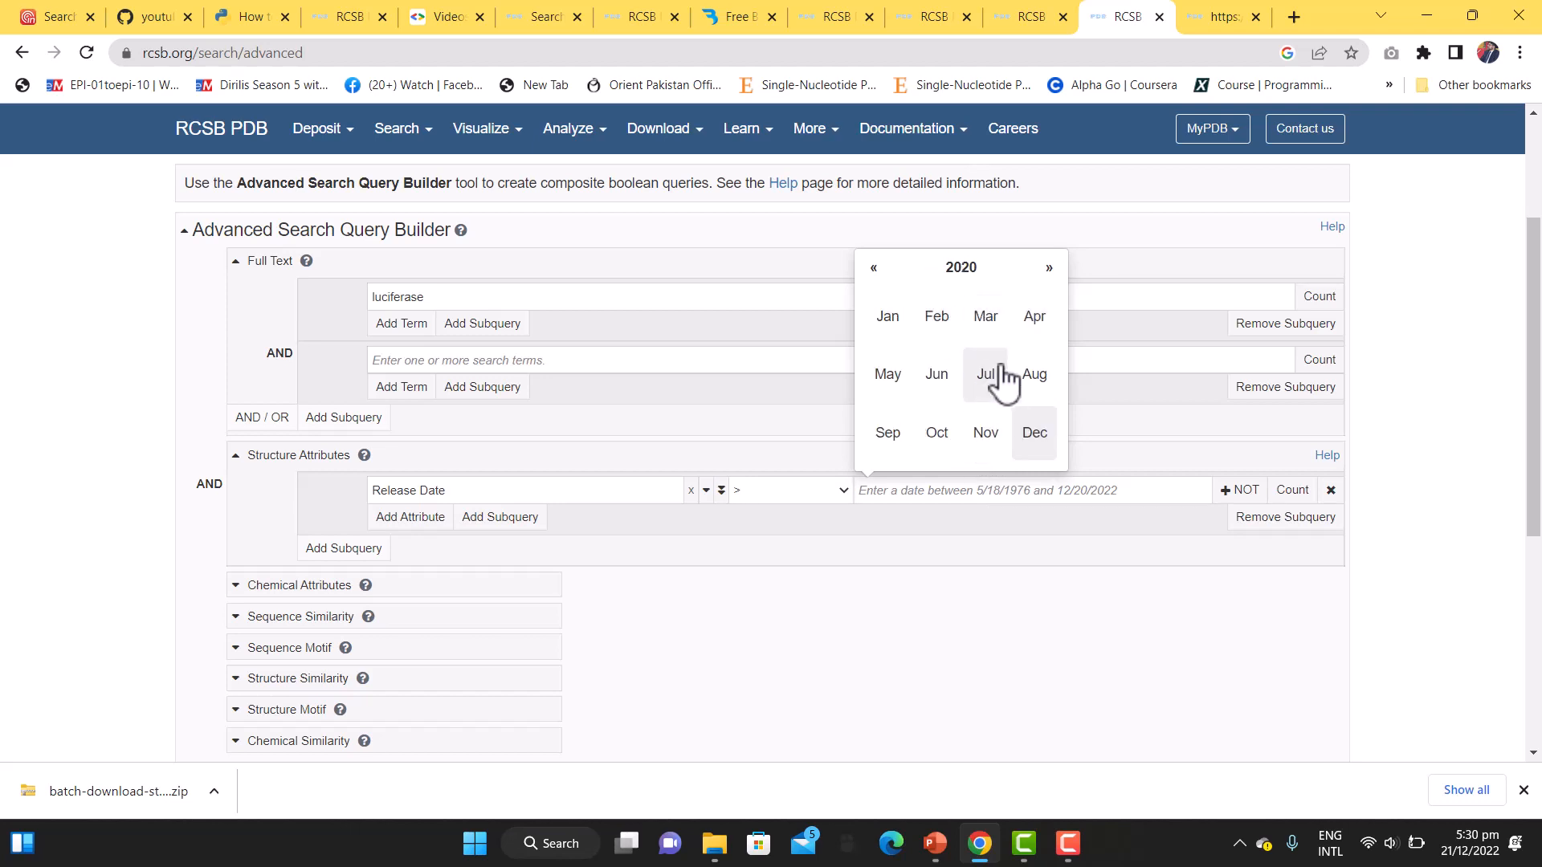
pyautogui.click(1037, 376)
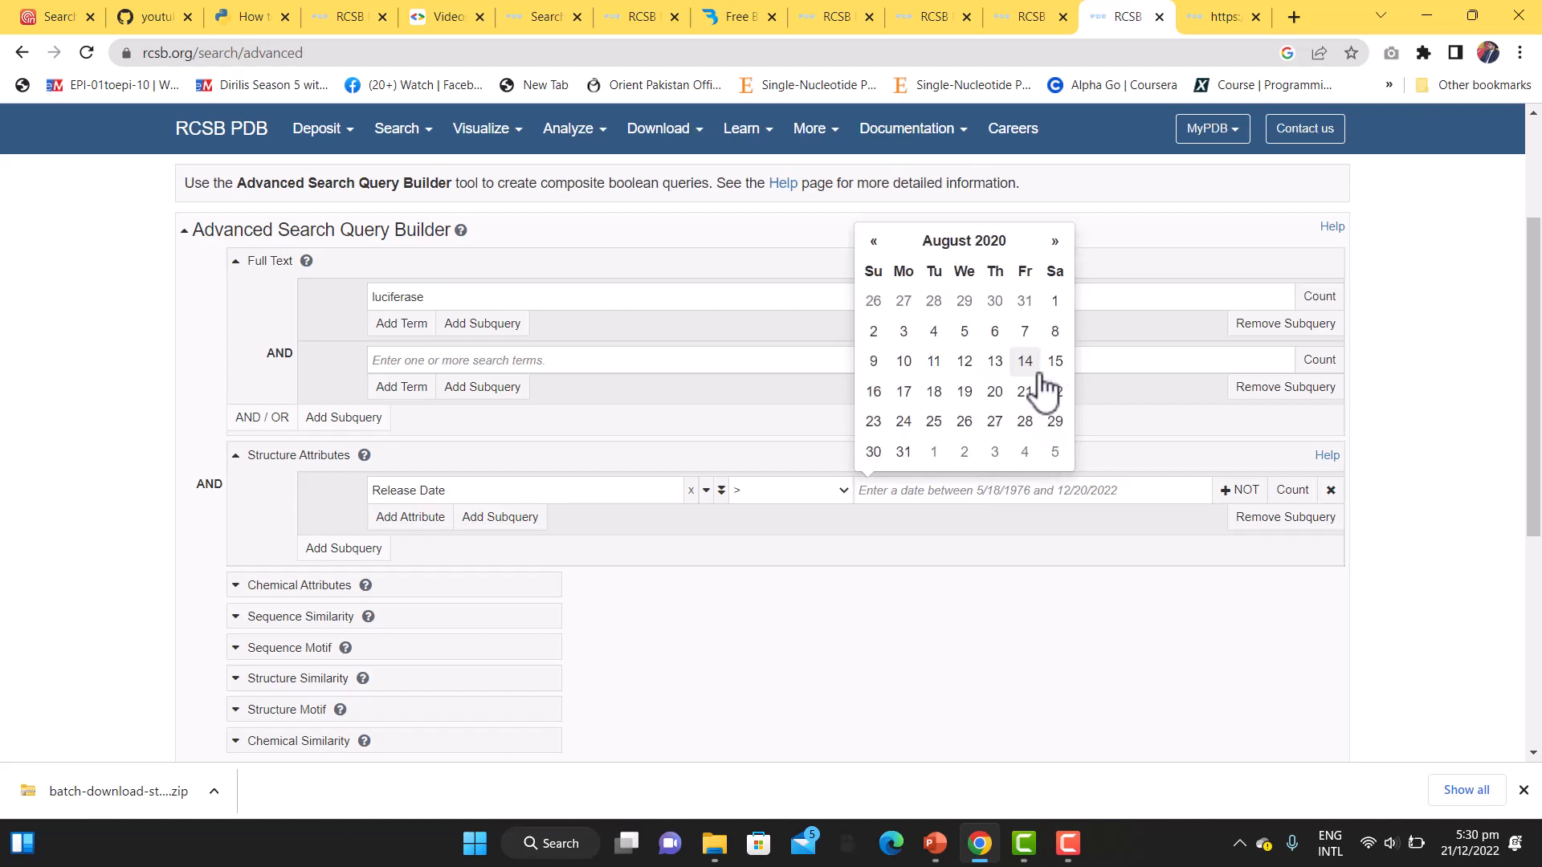
pyautogui.click(933, 362)
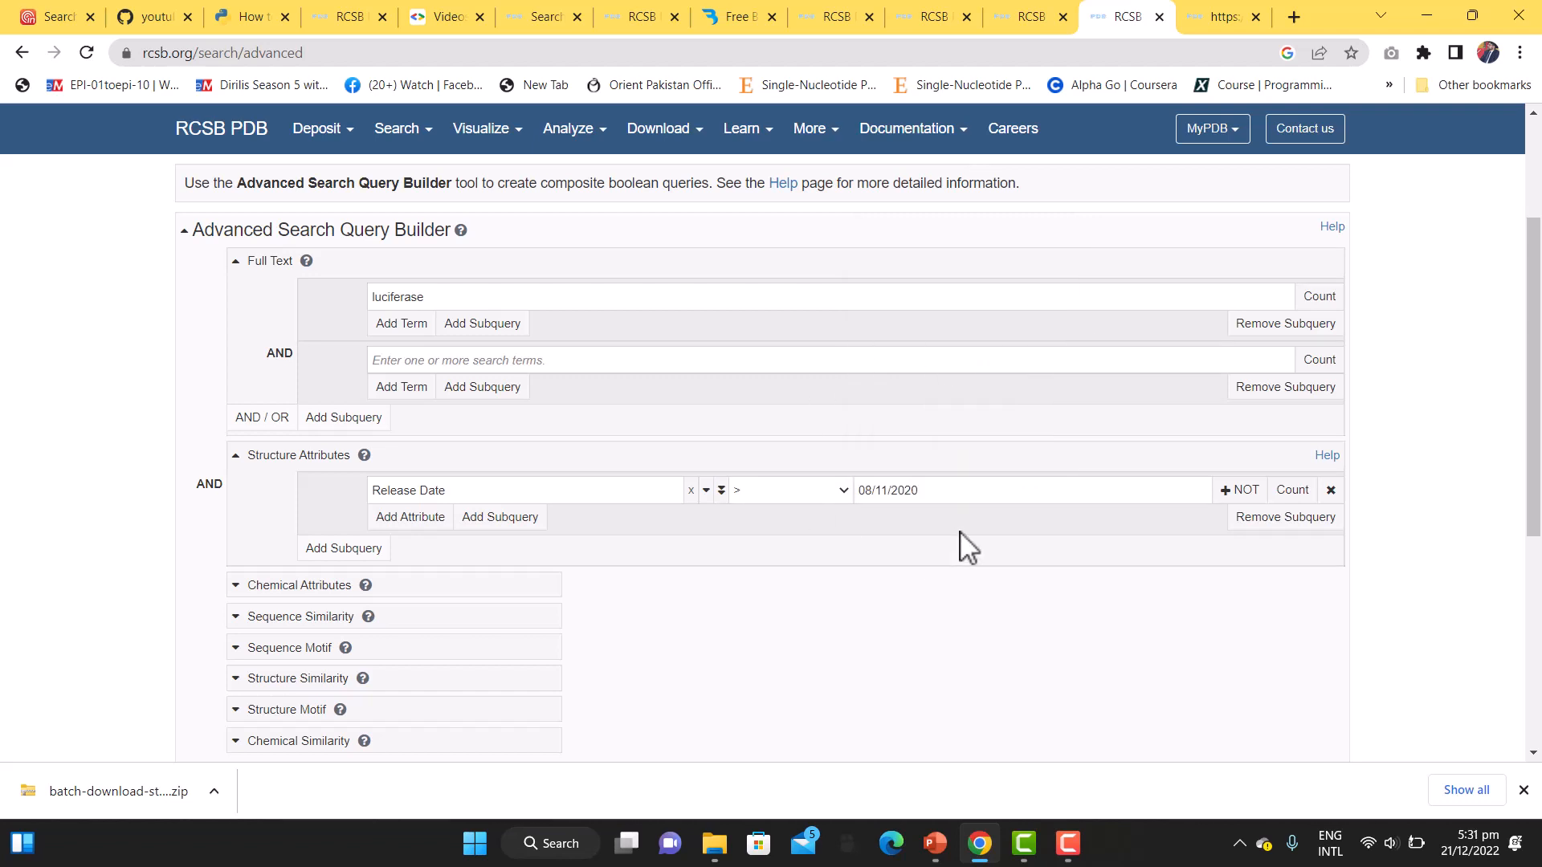
# Add a second structure attribute subquery requiring PubMed Abstract to have the exact phrase "luciferase".
pyautogui.click(360, 554)
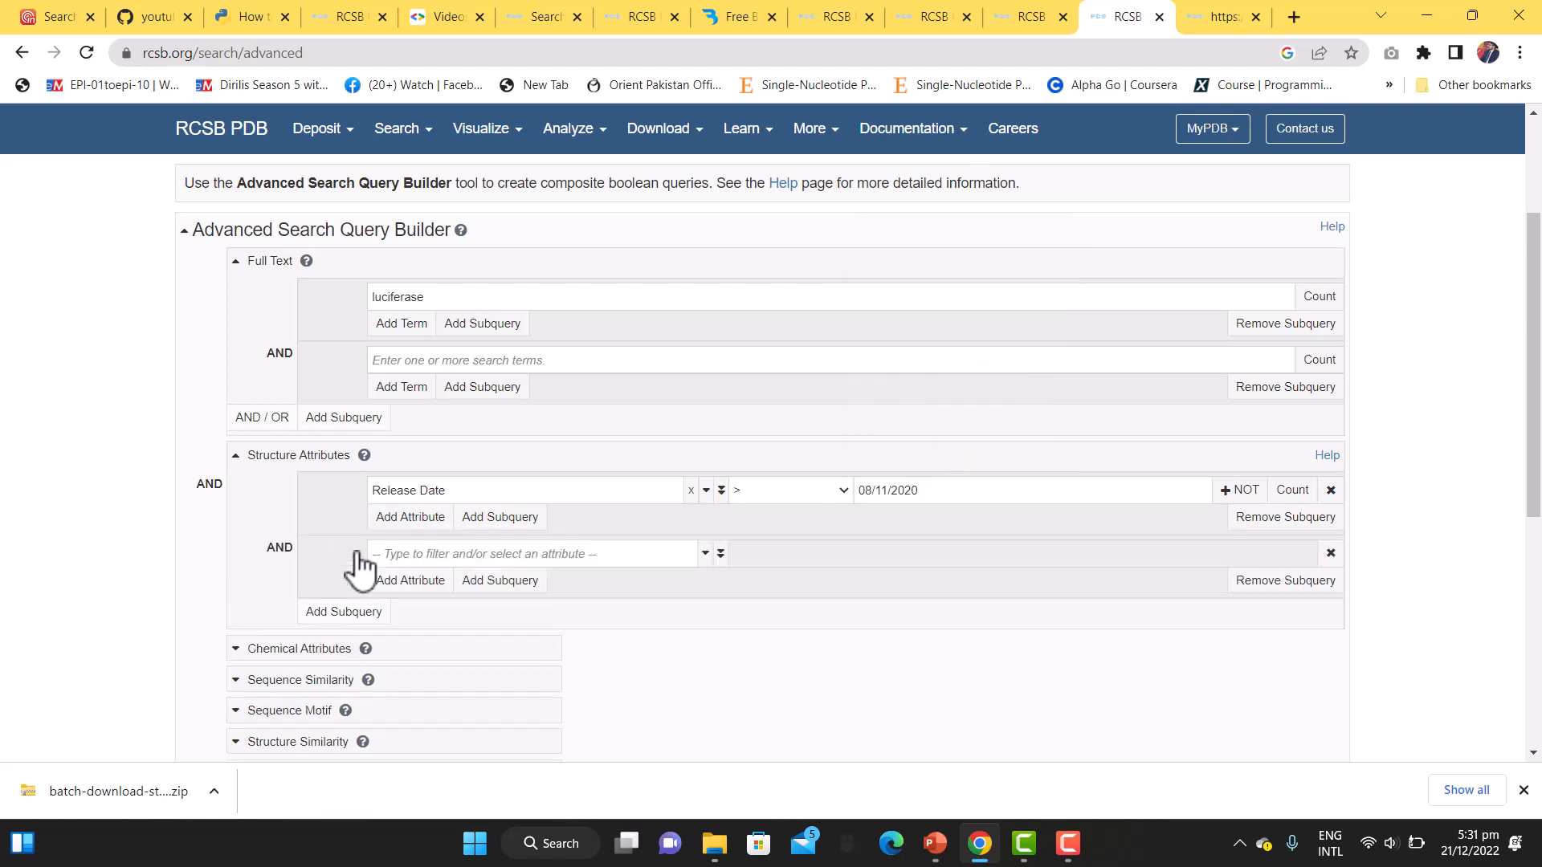
pyautogui.click(507, 555)
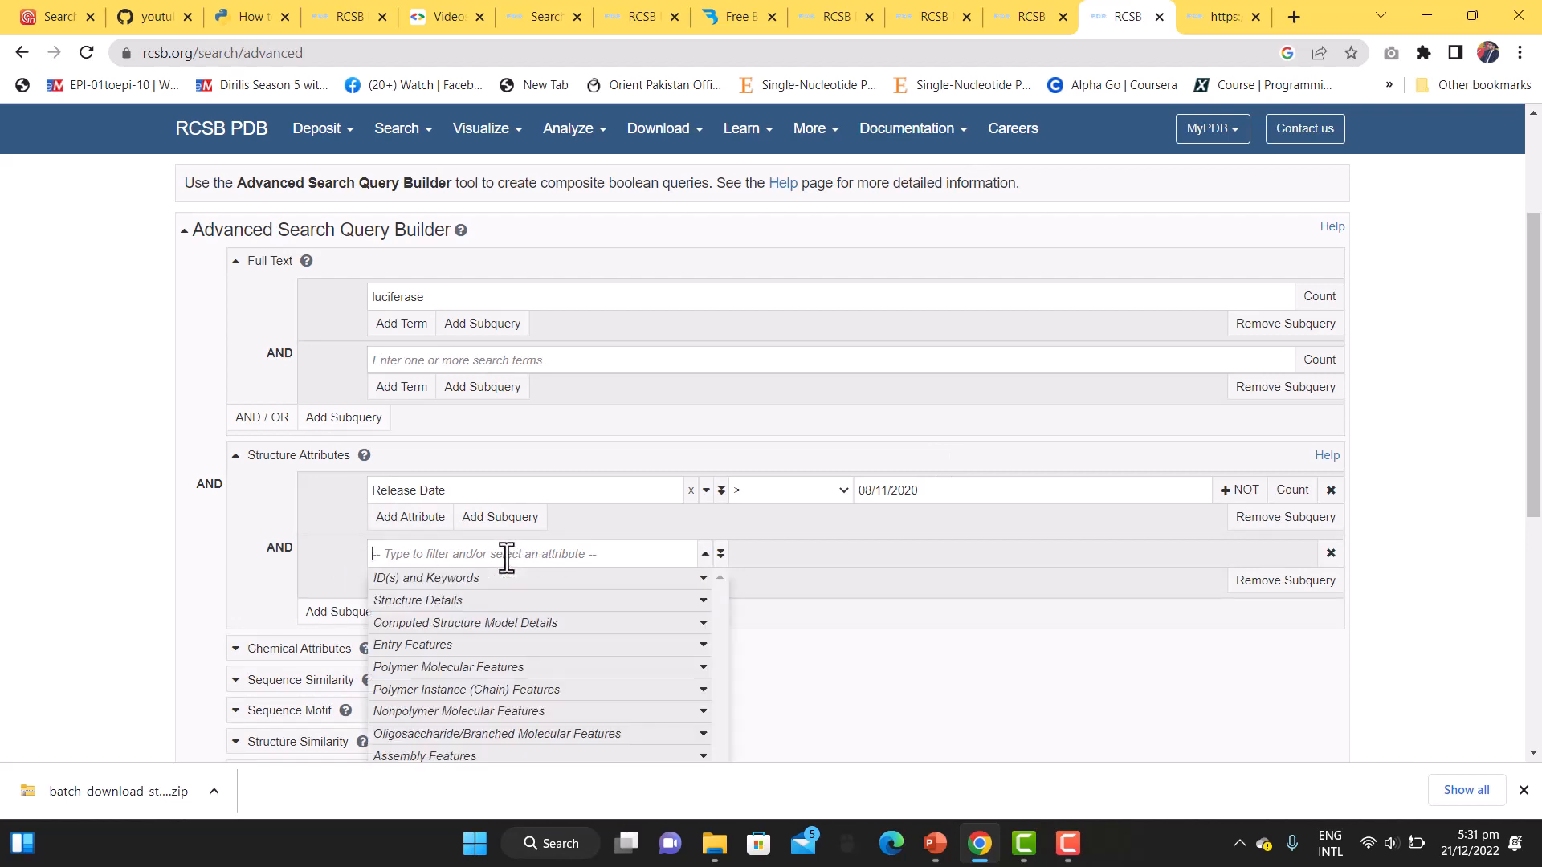
pyautogui.write('p')
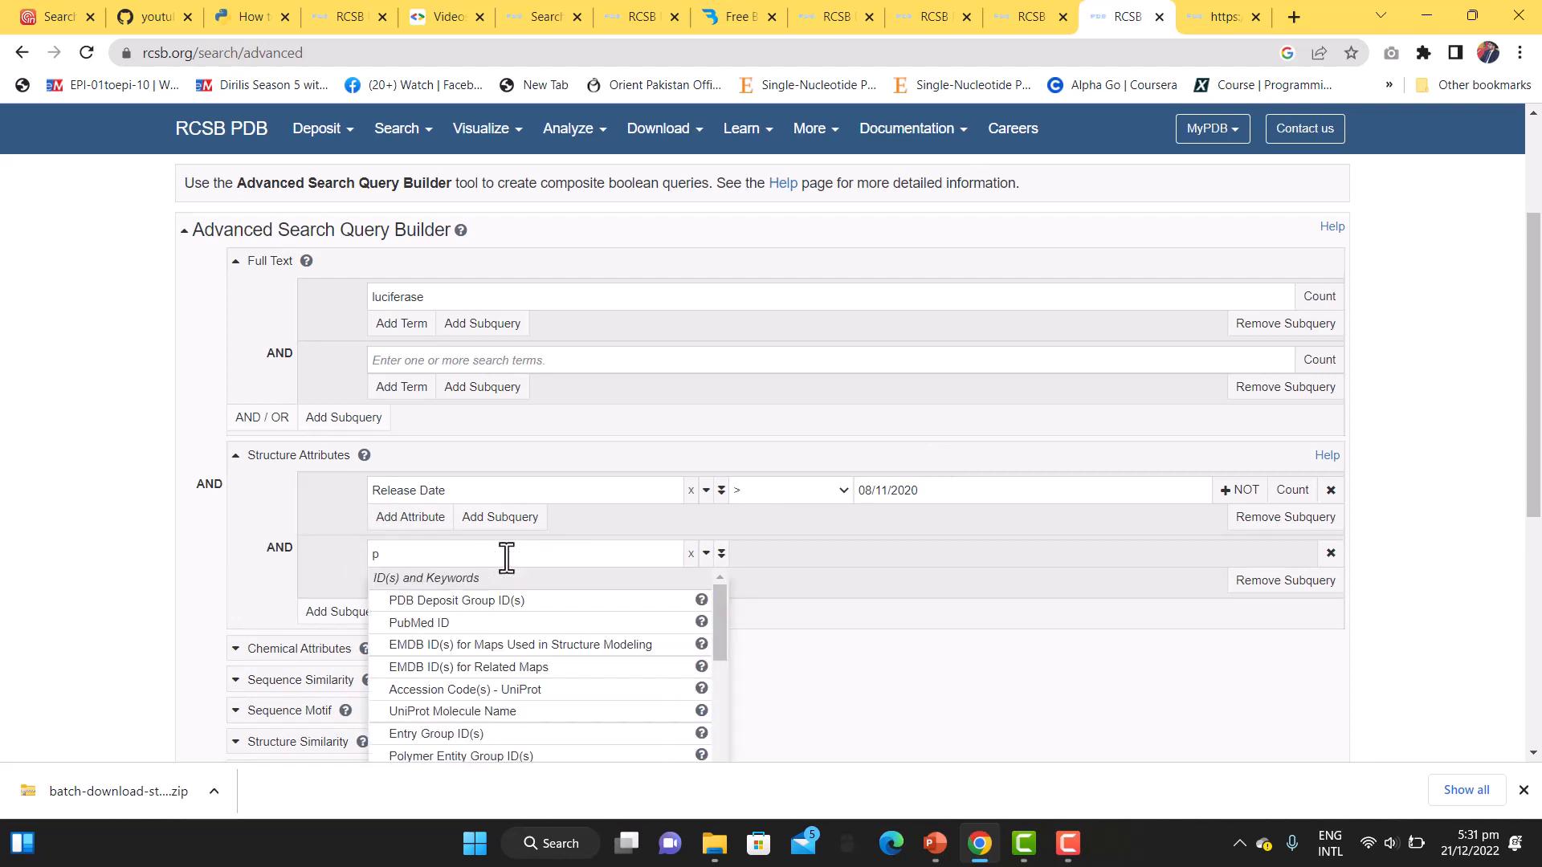
pyautogui.write('u')
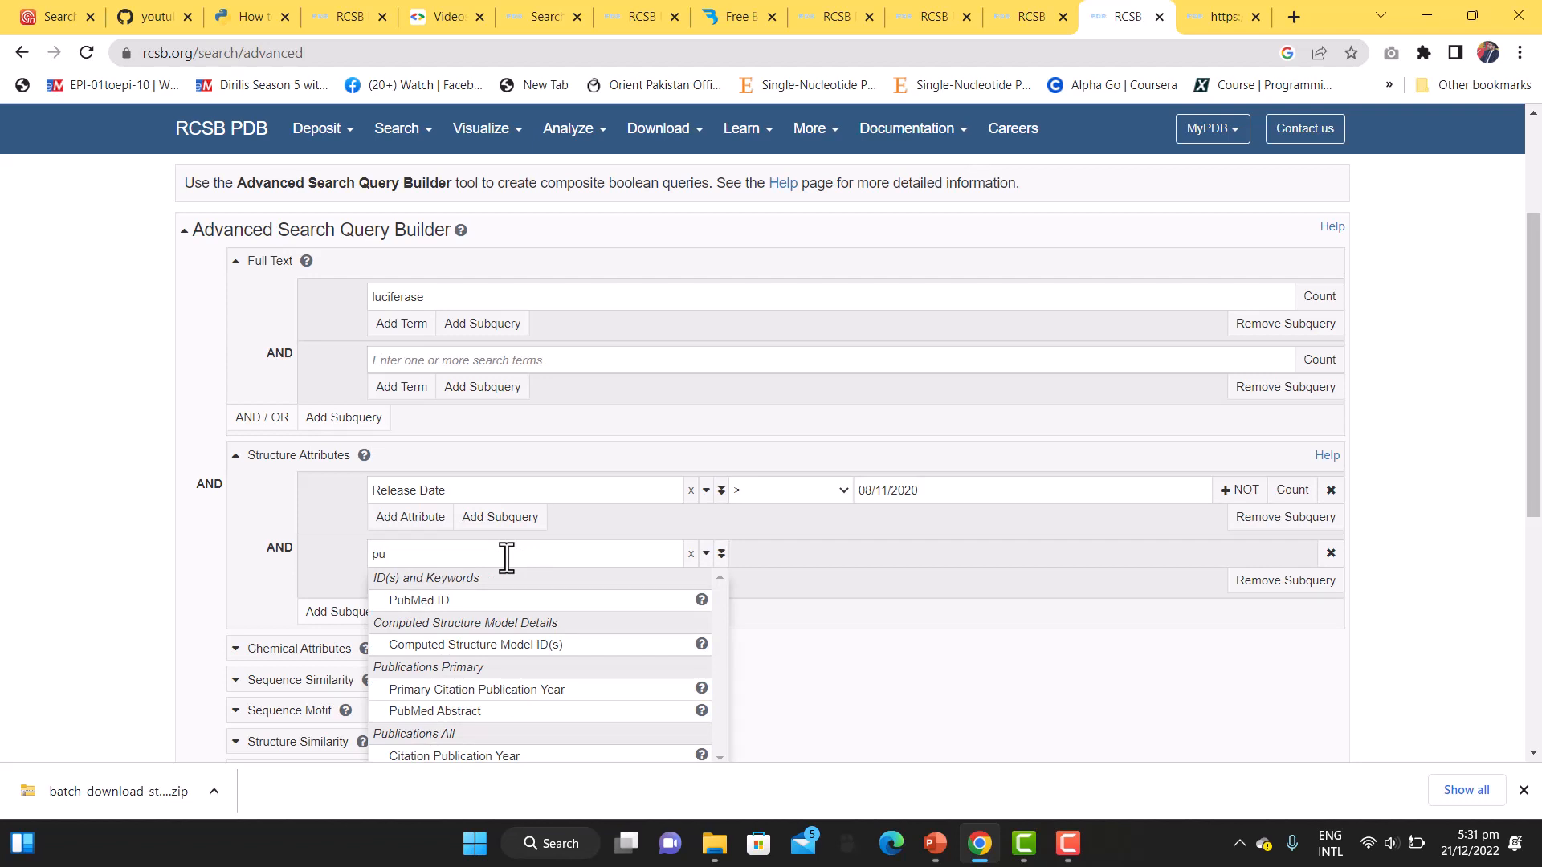
pyautogui.write('bm')
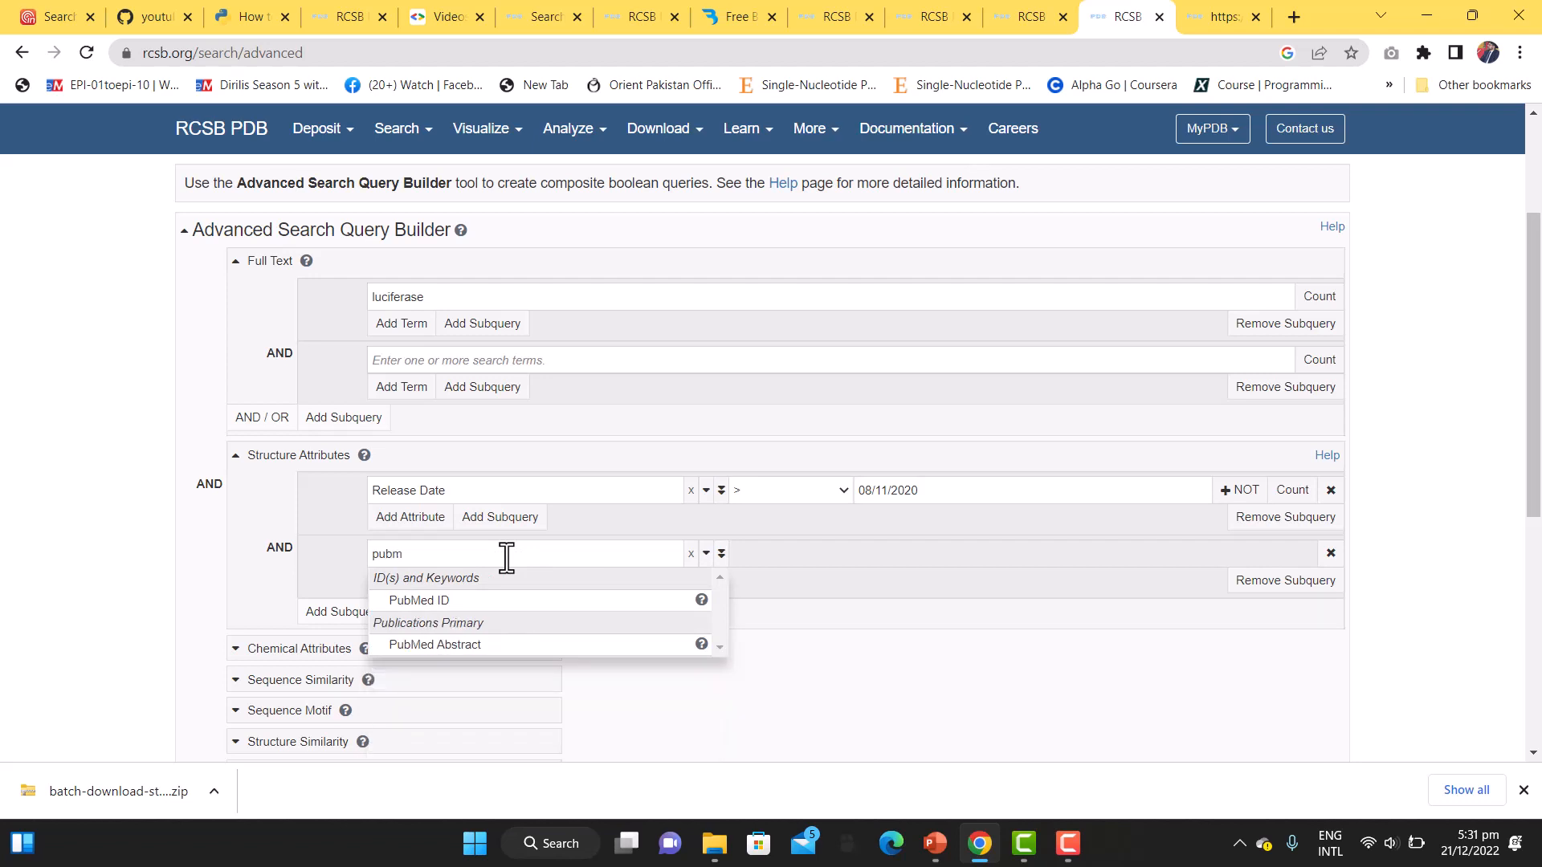
pyautogui.click(456, 648)
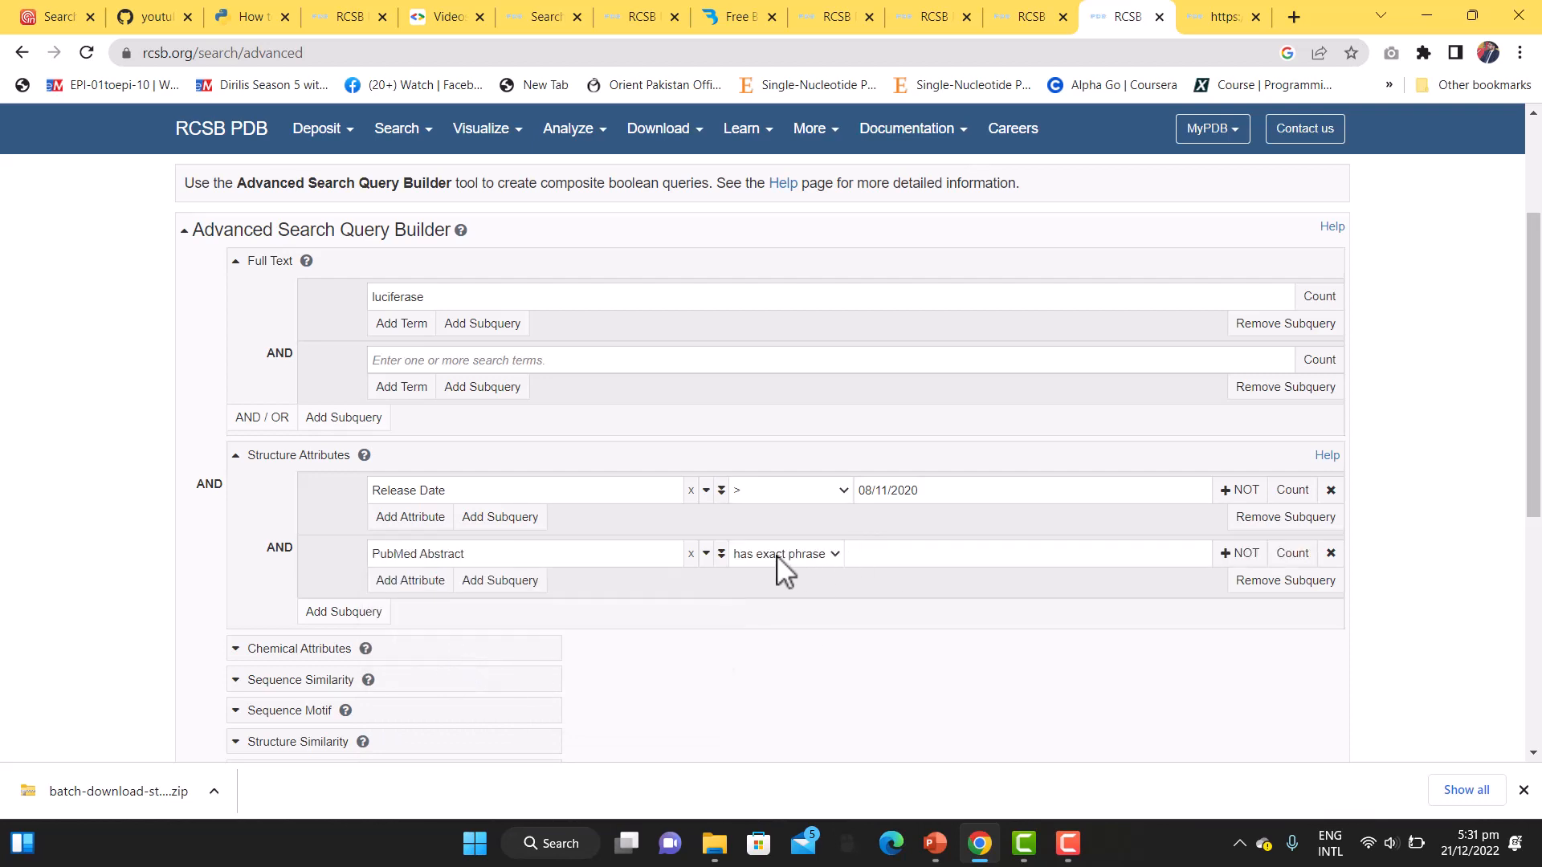
pyautogui.click(900, 551)
pyautogui.write('lu')
pyautogui.write('ciferase')
# Run the advanced search and review the combined query criteria and the matching structures.
pyautogui.scroll(-3, 825, 619)
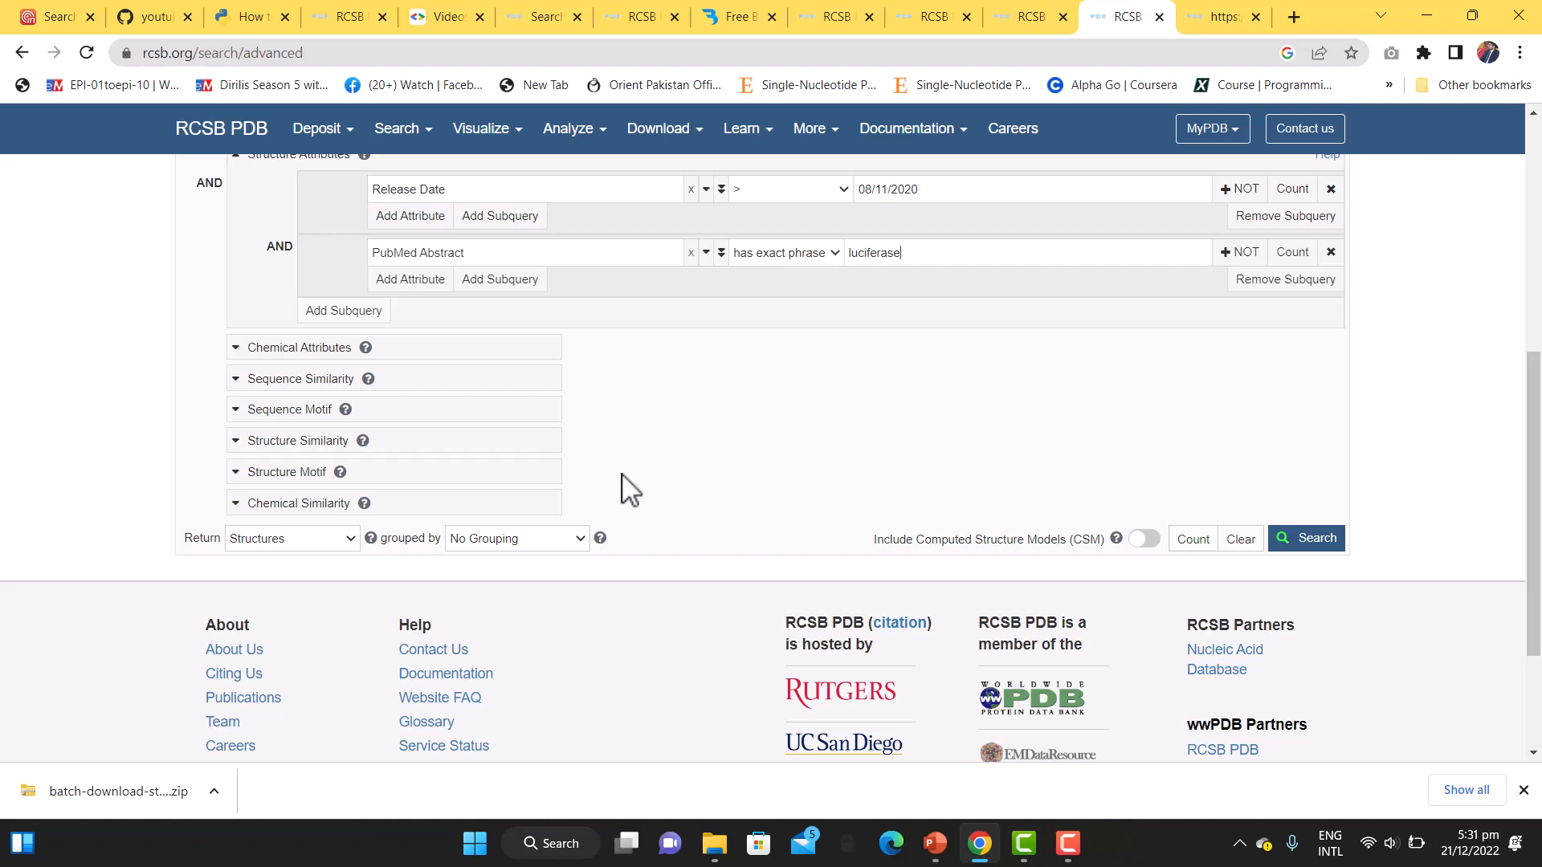
pyautogui.click(1317, 546)
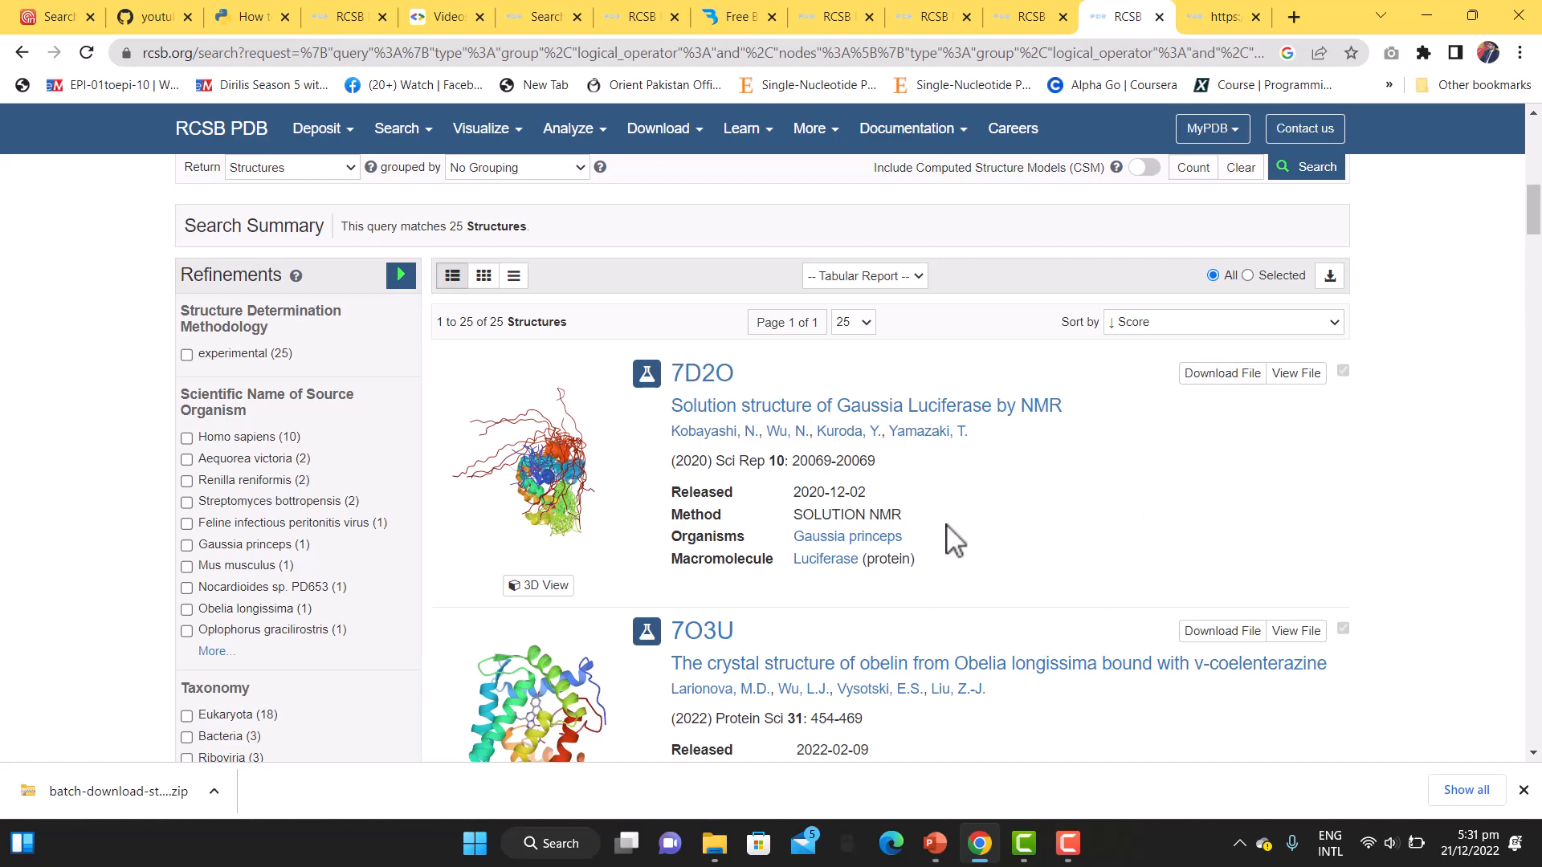
pyautogui.scroll(6, 953, 540)
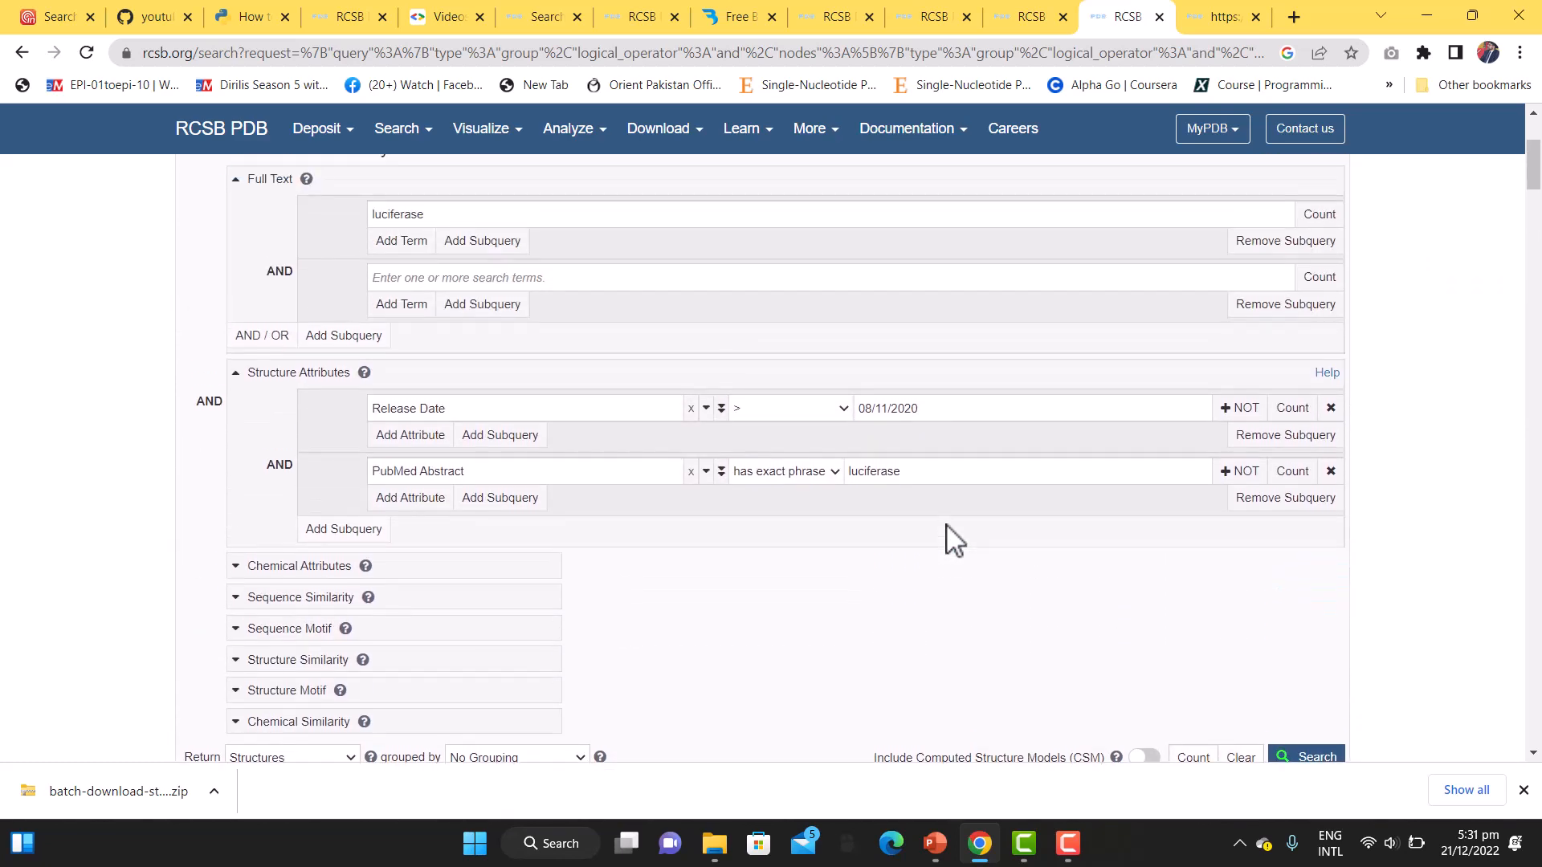
pyautogui.scroll(3, 953, 540)
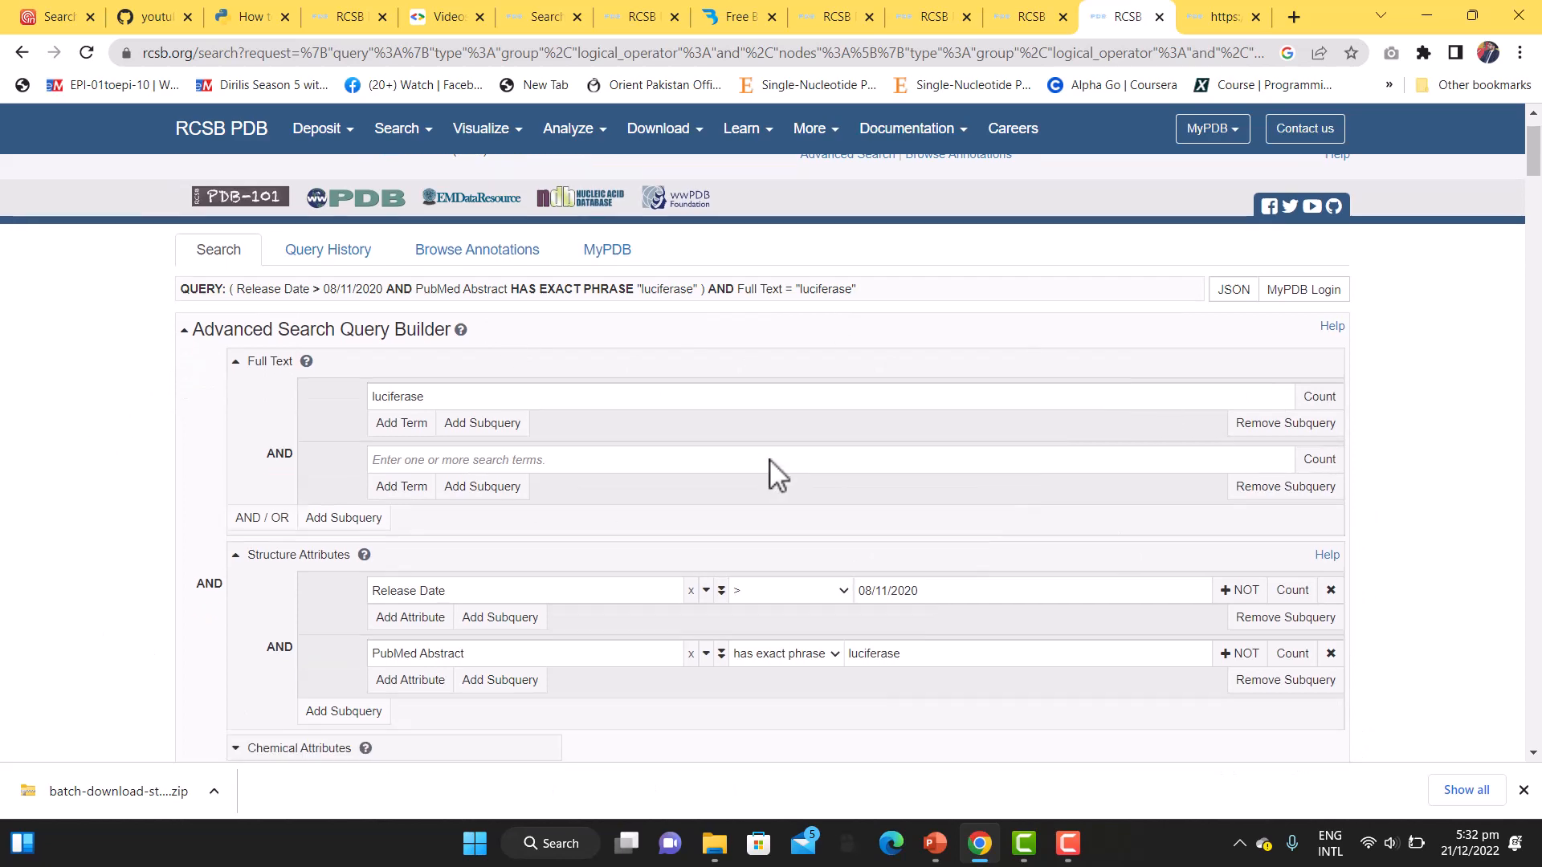
pyautogui.scroll(-6, 771, 471)
pyautogui.scroll(-5, 811, 473)
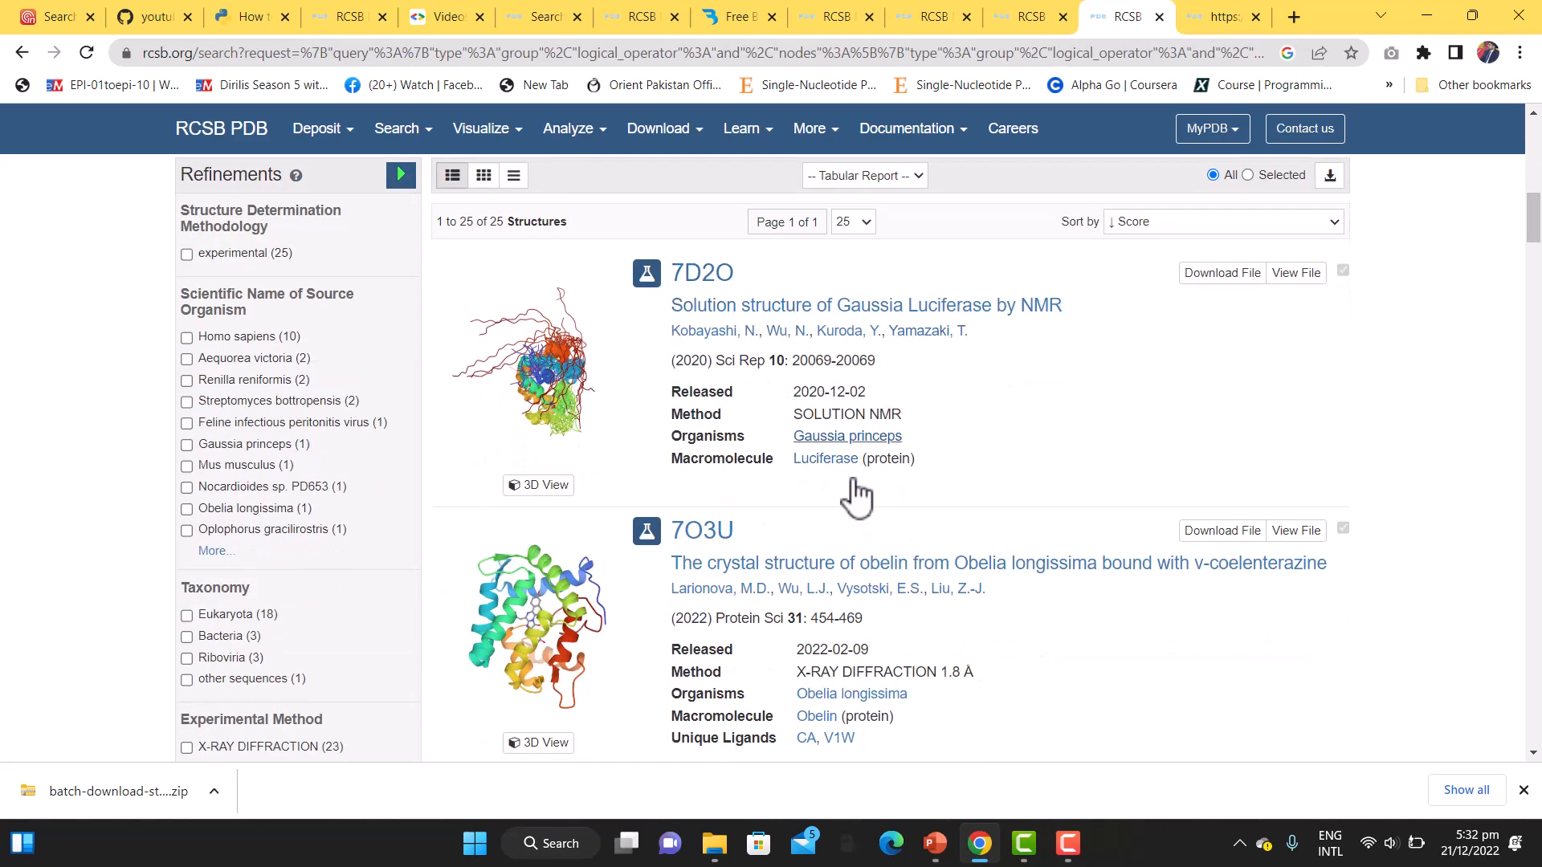
pyautogui.scroll(1, 858, 514)
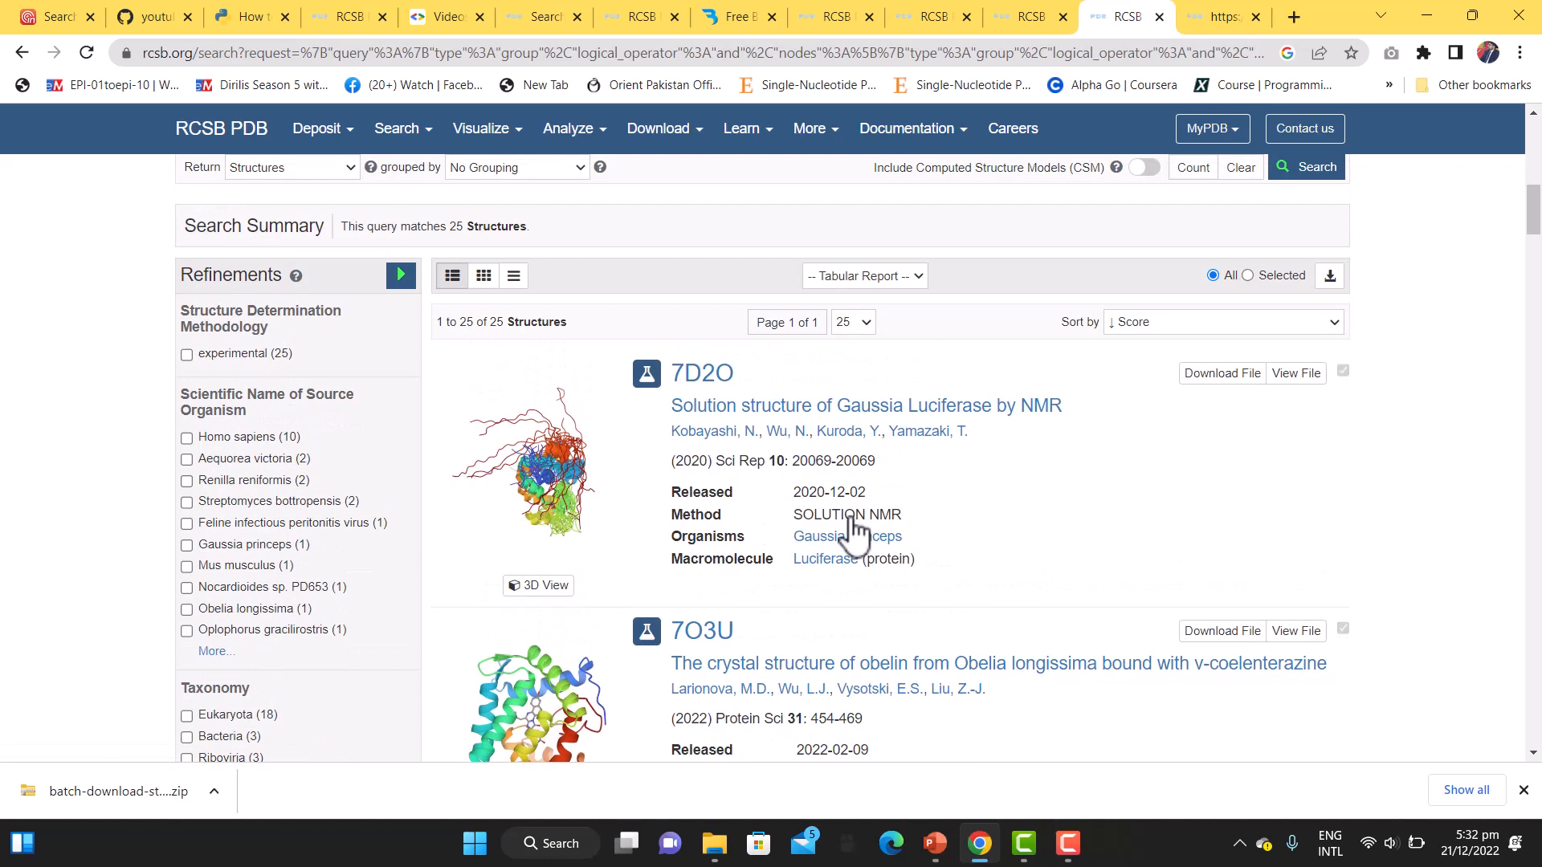